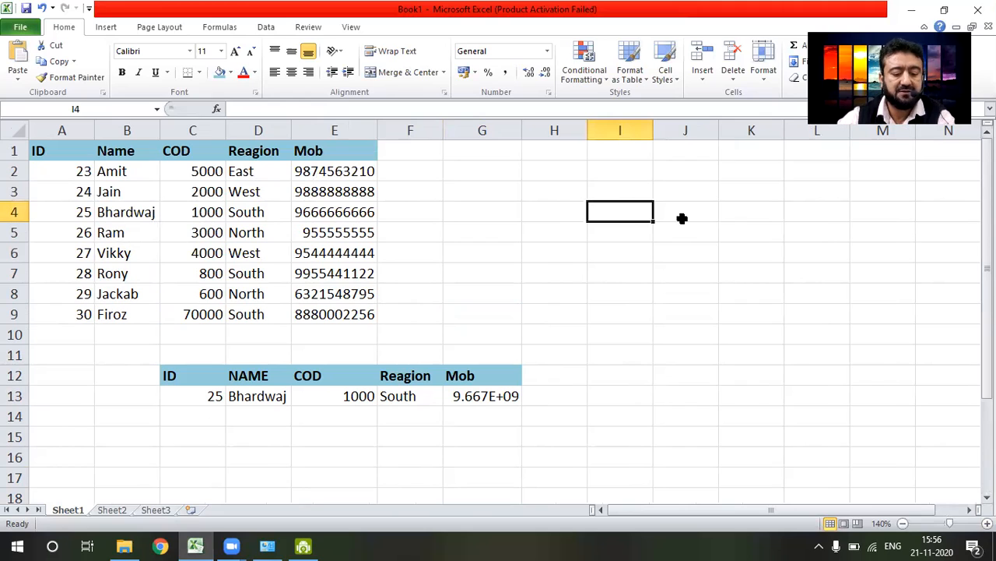
Step: Enter the heading "Function" in cell I4 and make it bold
text(Functio)
key(Return)
text(\)
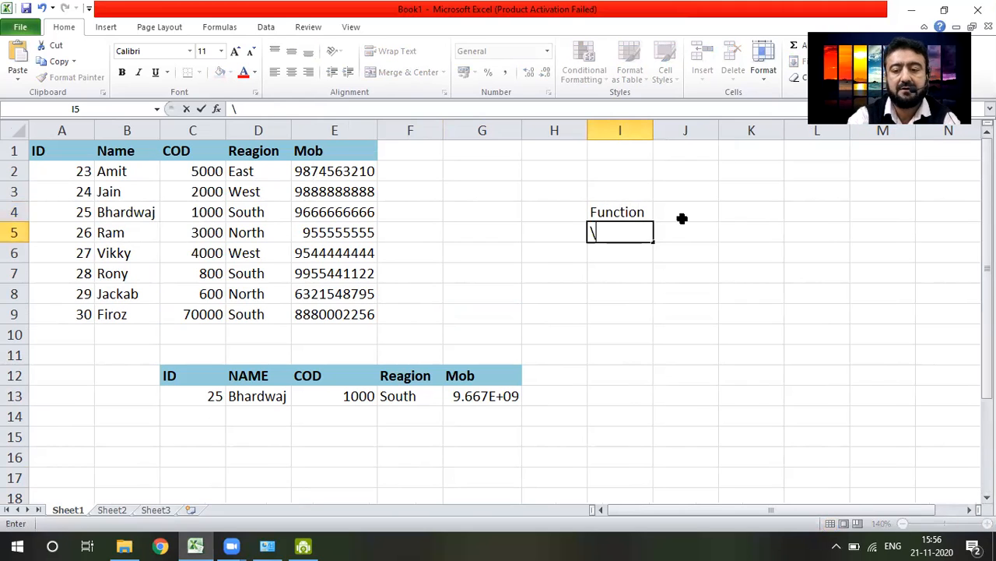
key(Up)
key(ctrl+b)
key(Down)
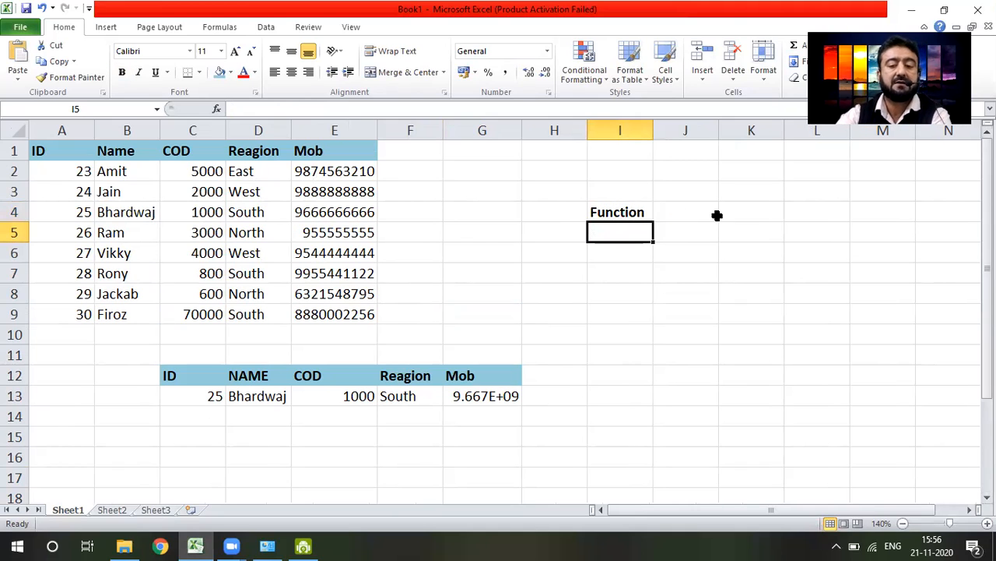
drag(725, 231, 711, 231)
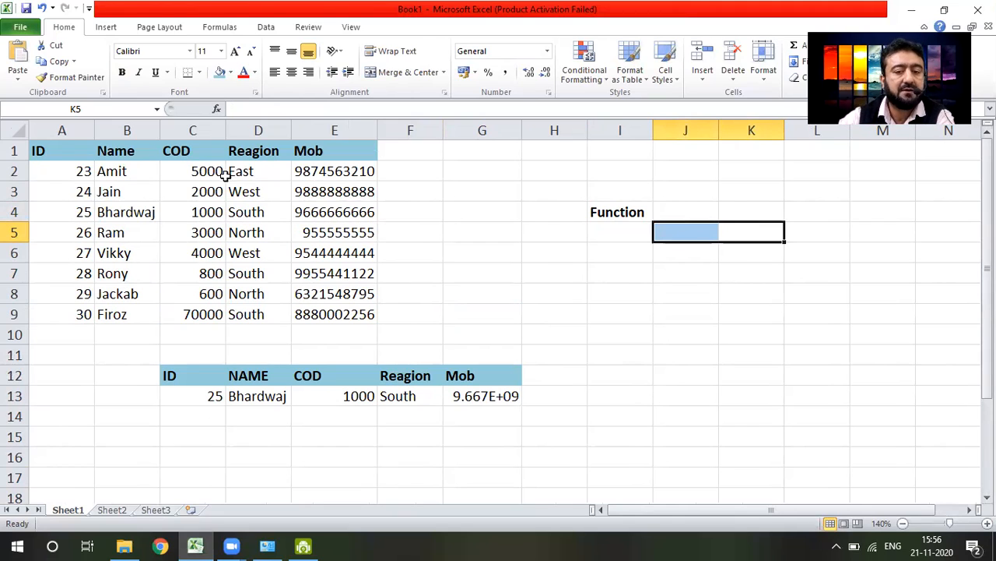
Step: Try inserting a blank column before the ID column, and undo the insertion
click(50, 151)
click(66, 129)
right_click(66, 130)
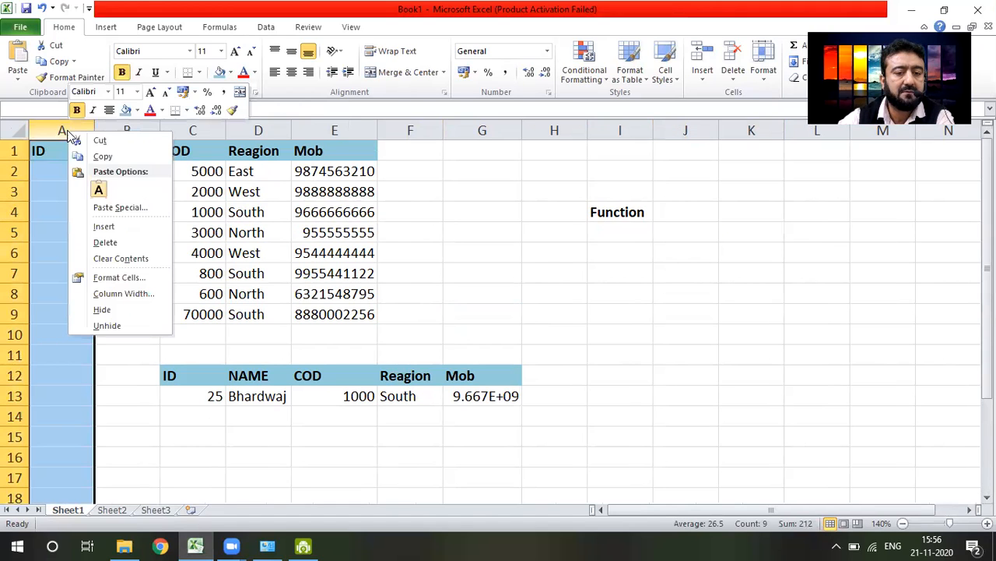
click(103, 227)
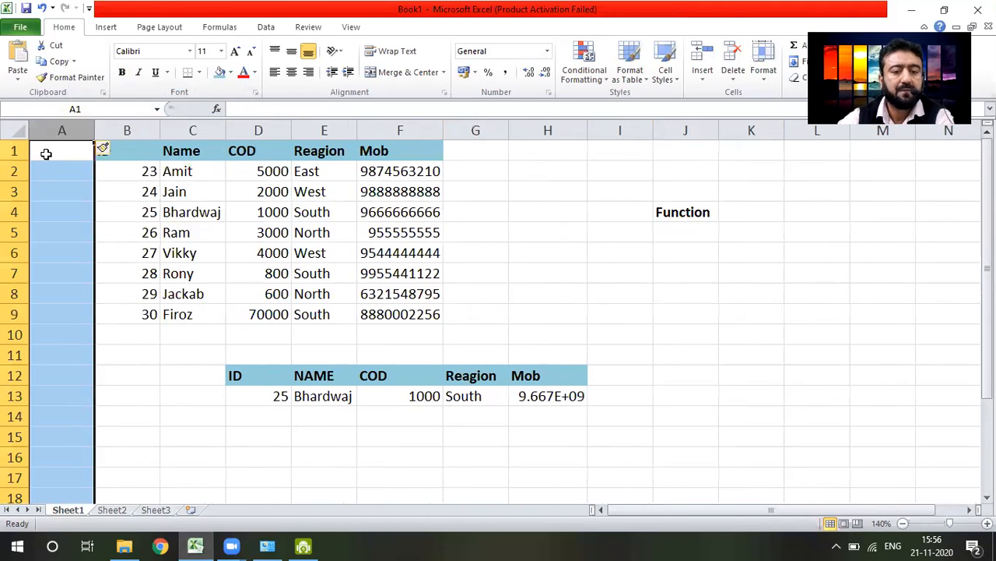
click(63, 148)
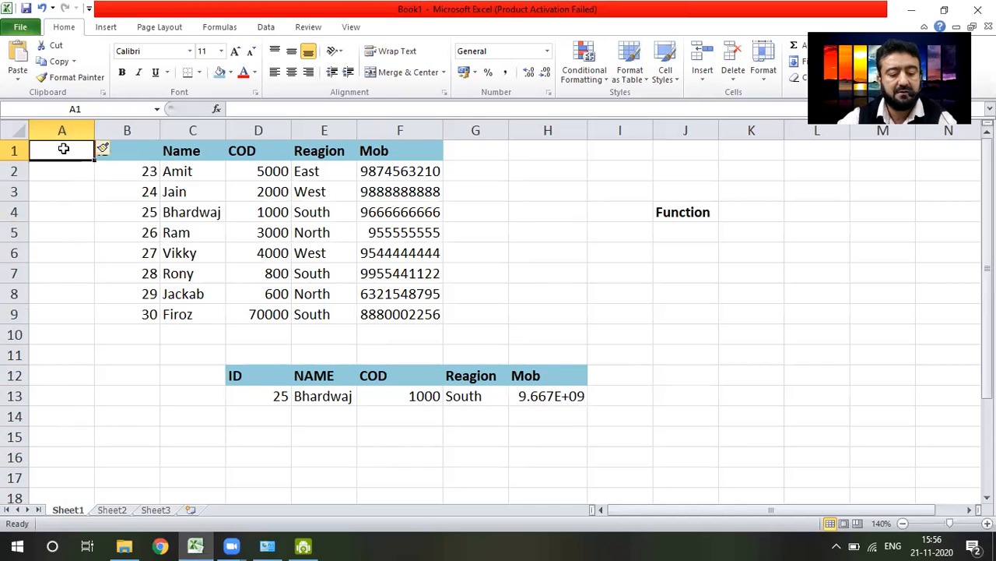
key(ctrl+z)
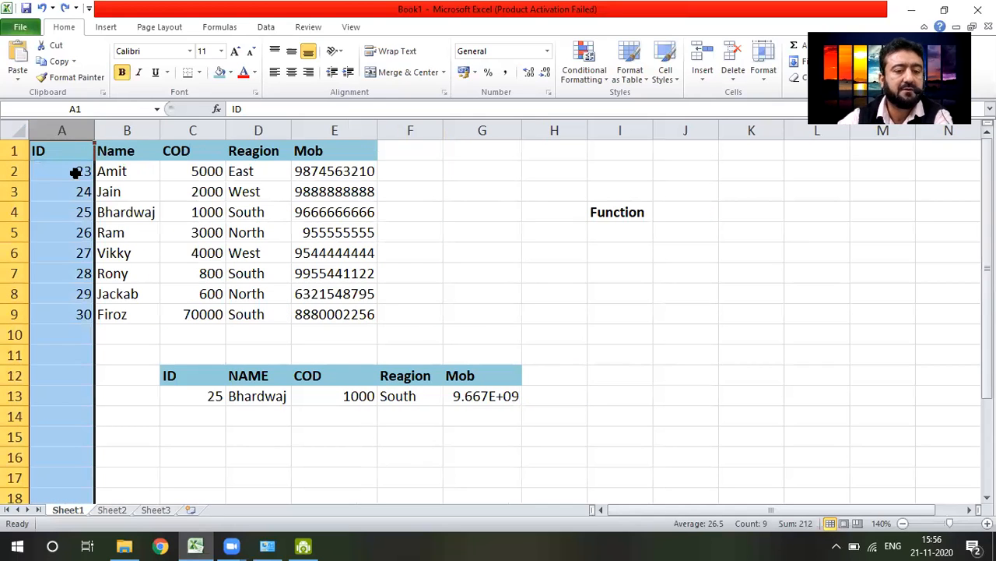
Step: Examine the records and the ID, Name, COD, Reagion and Mob columns of the main table
click(76, 171)
drag(60, 168, 332, 309)
click(69, 174)
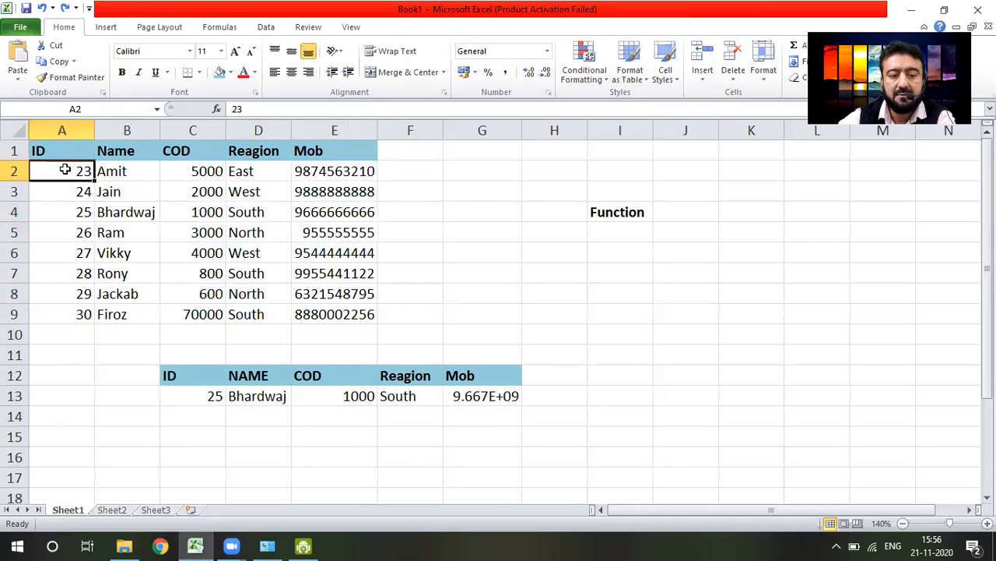
click(116, 144)
click(168, 148)
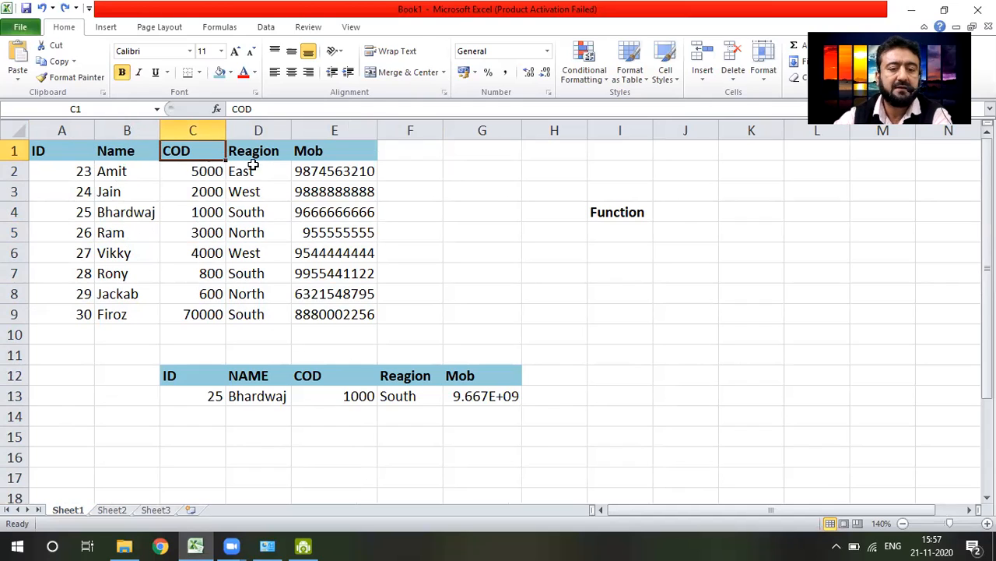
click(179, 170)
click(184, 194)
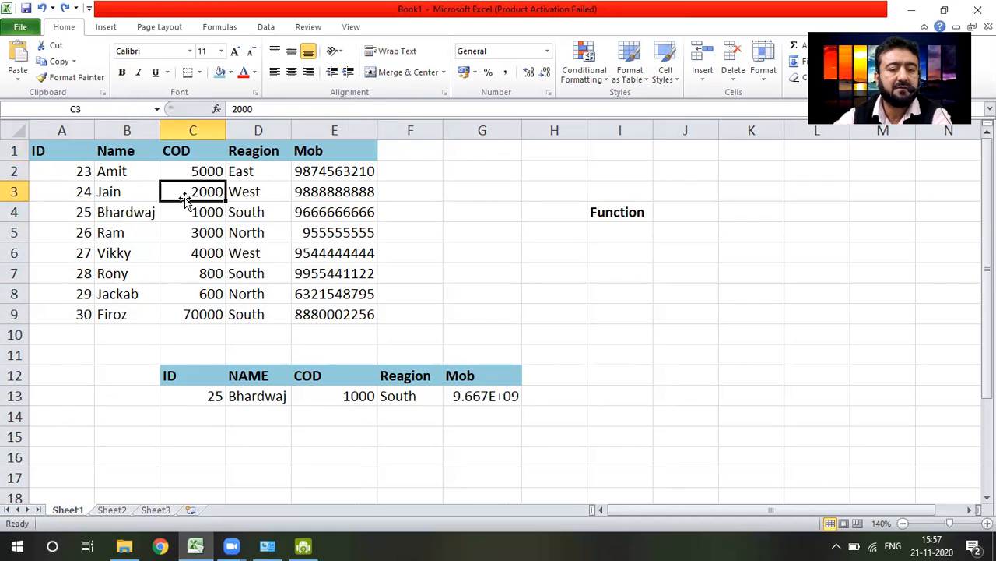
click(185, 215)
click(182, 238)
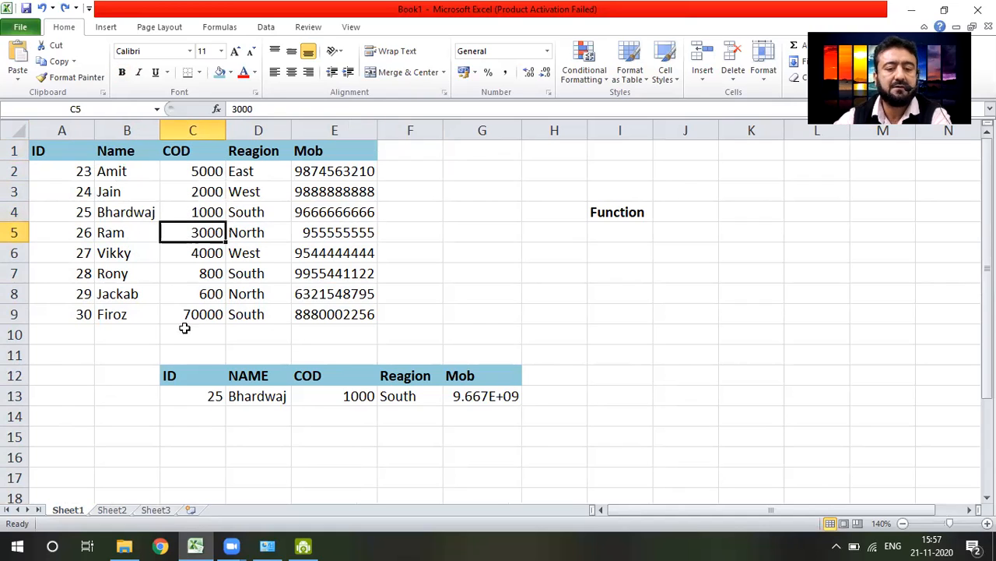
click(234, 172)
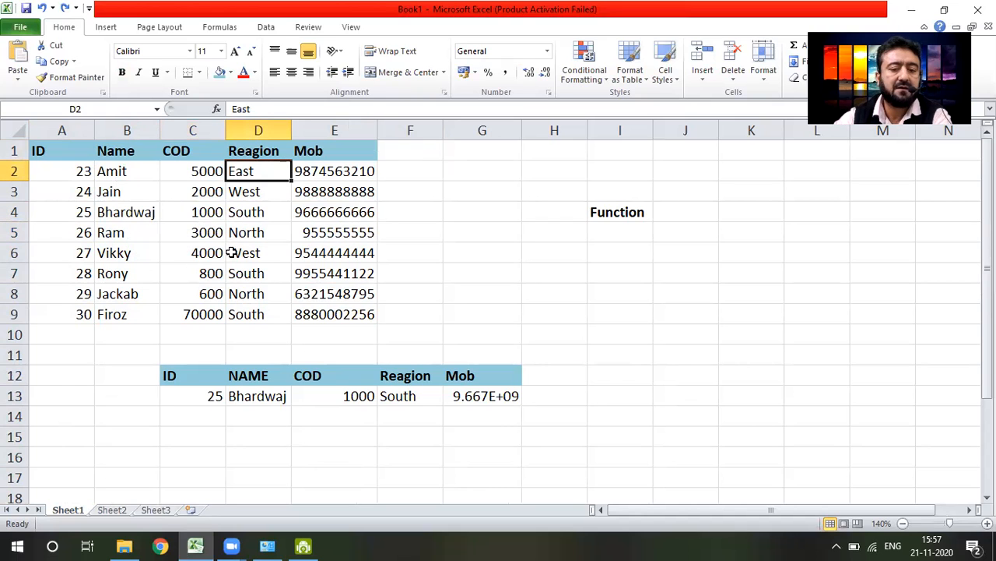
drag(325, 207, 325, 289)
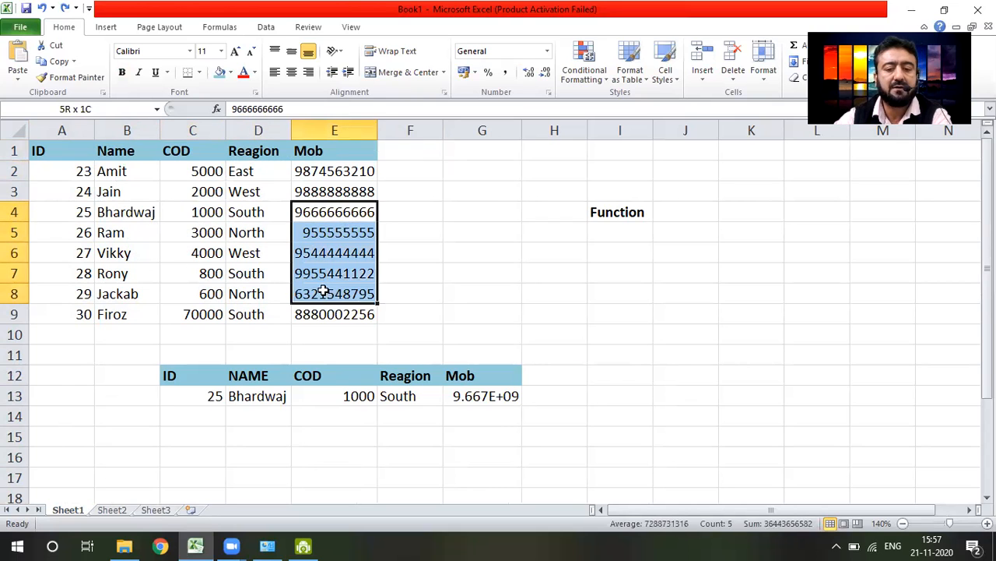
click(482, 293)
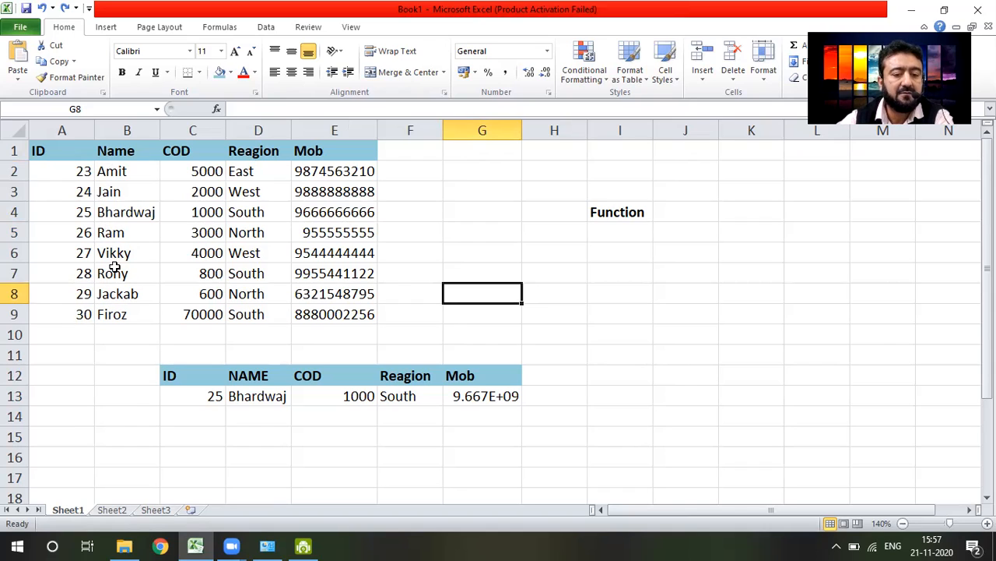
click(82, 274)
click(120, 275)
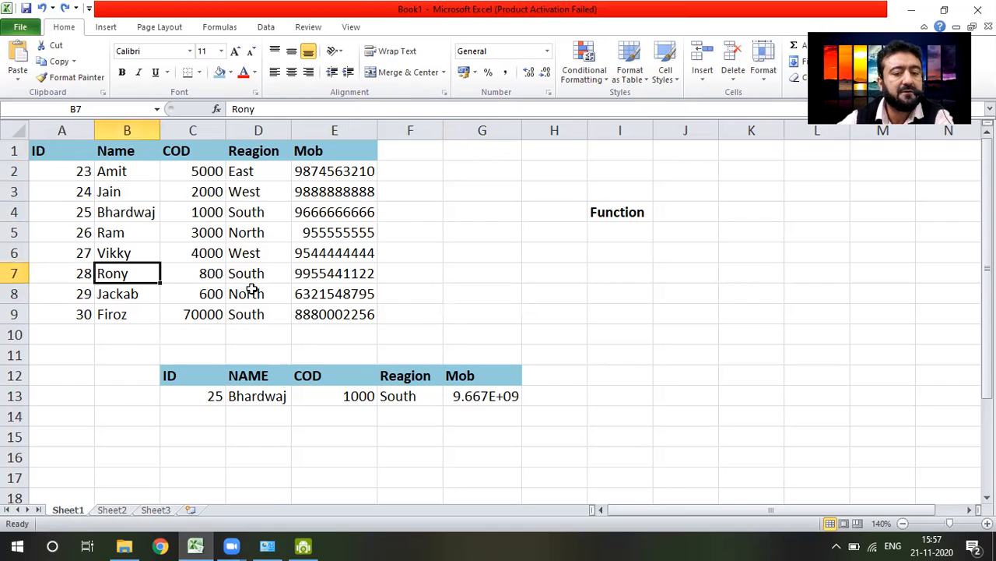
Step: Clear the contents of the small table in C12:G13 below the main data
click(178, 371)
drag(219, 367, 511, 395)
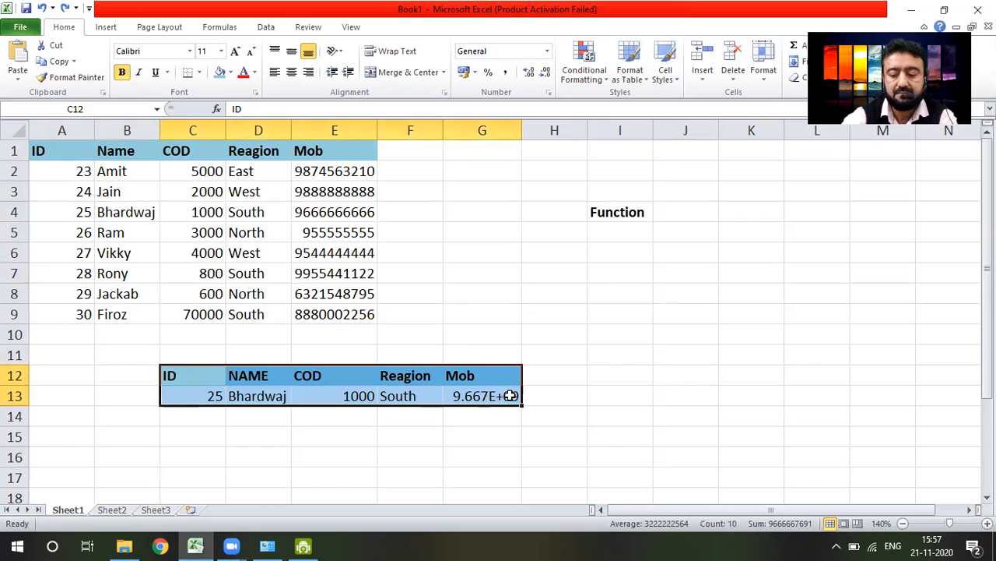
key(Delete)
click(596, 411)
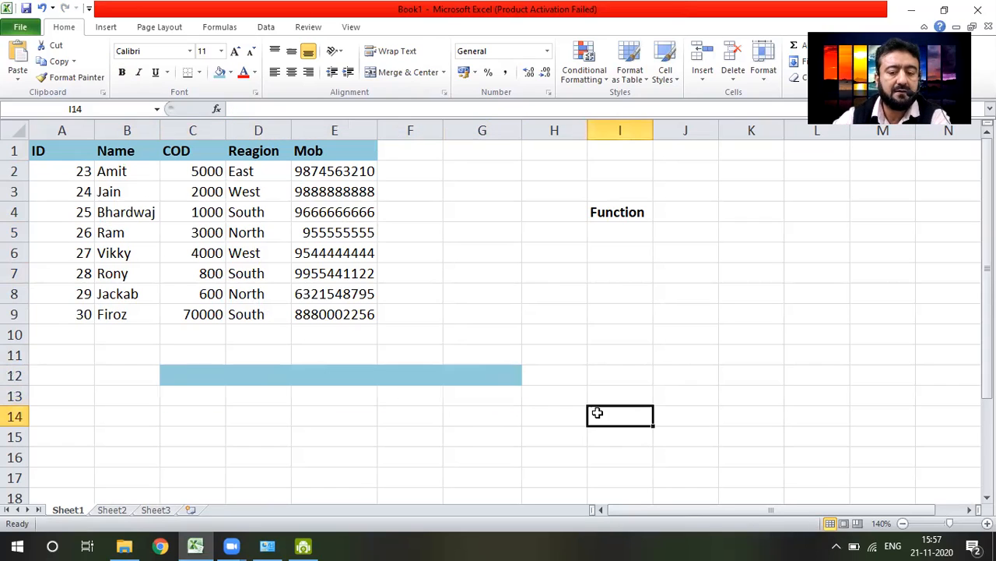
click(424, 378)
click(167, 374)
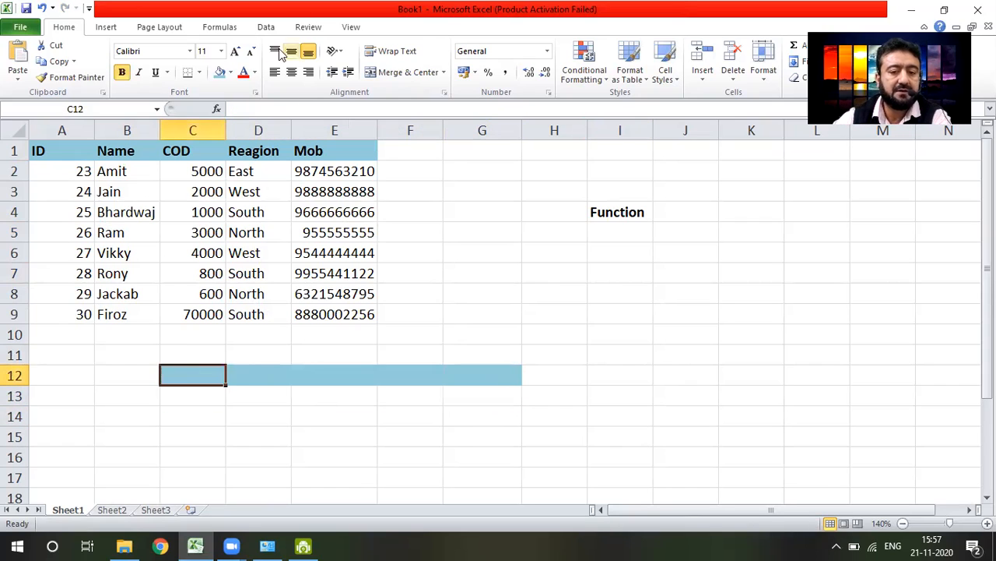
drag(183, 372, 472, 362)
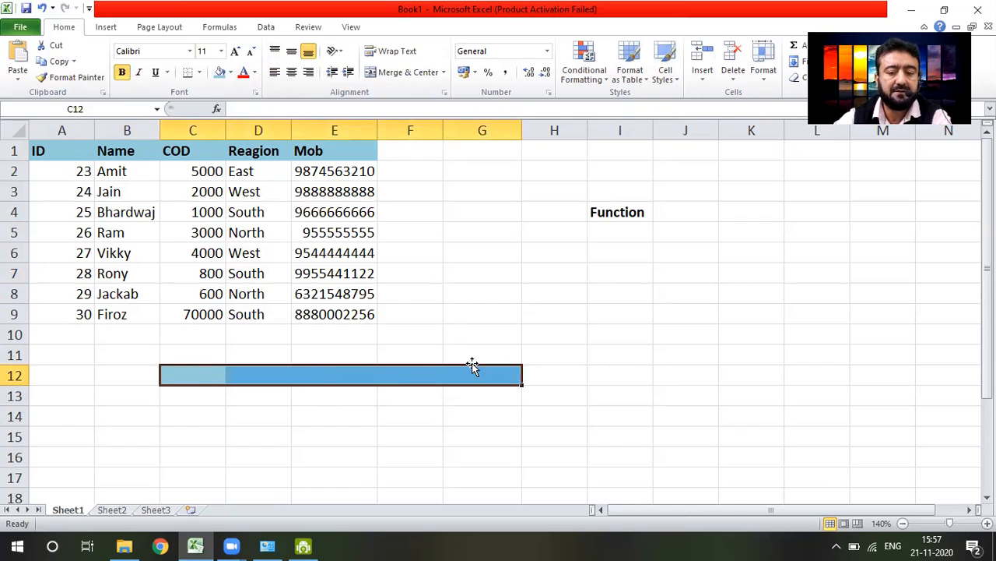
click(229, 76)
click(78, 338)
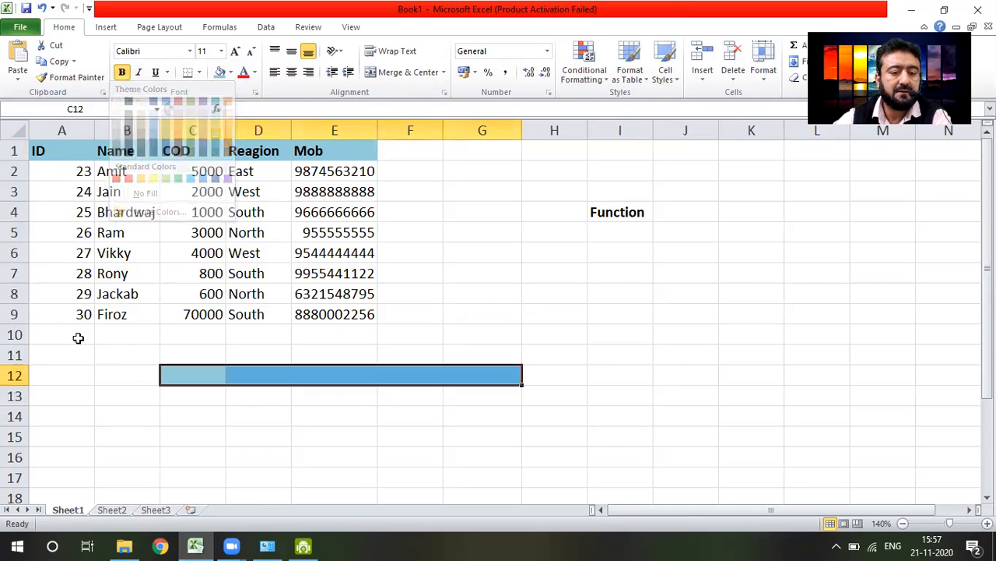
Step: Extend the ID number series from A8:A9 down through several hundred rows of column A
drag(83, 293, 70, 544)
key(ctrl+BackSpace)
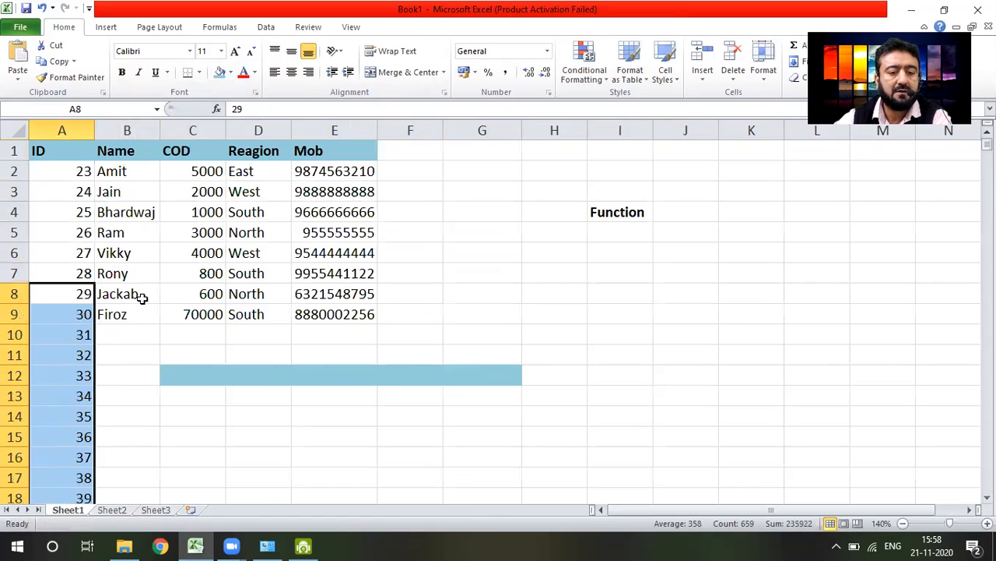
Step: Enter seven sample entries in the Name column, filling cells B10 to B16
click(123, 333)
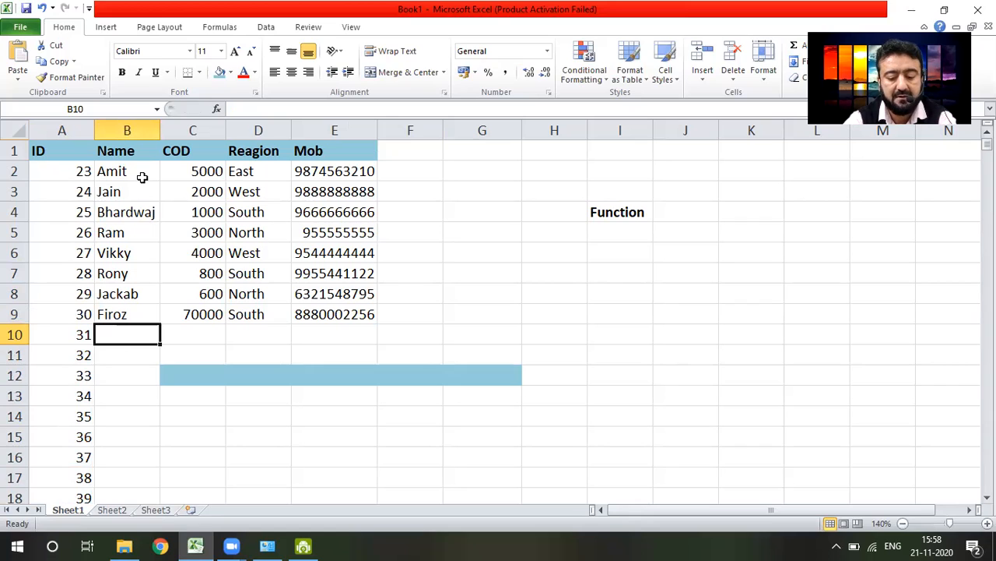
text(amit)
key(Return)
text(suresh)
key(Return)
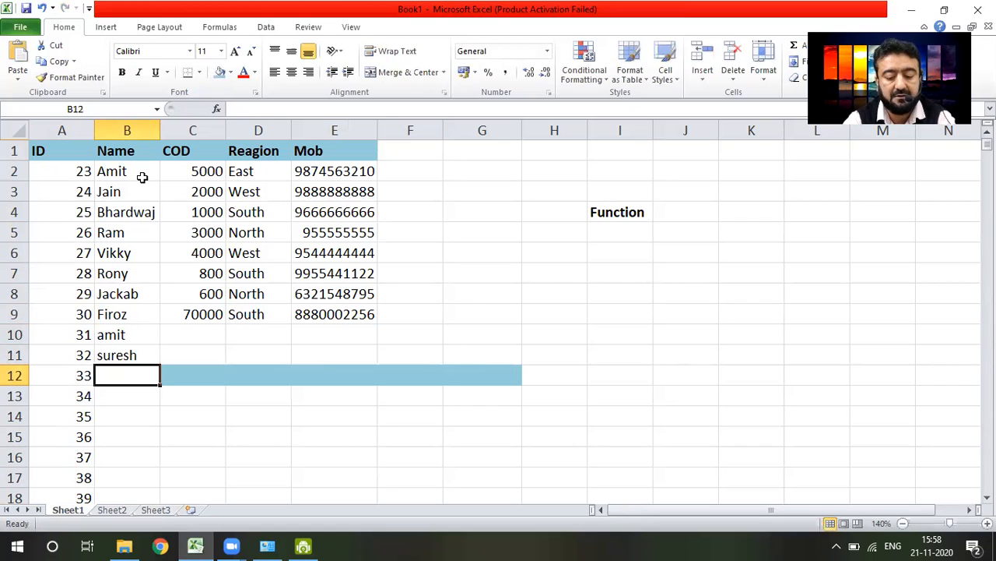
text(Vk)
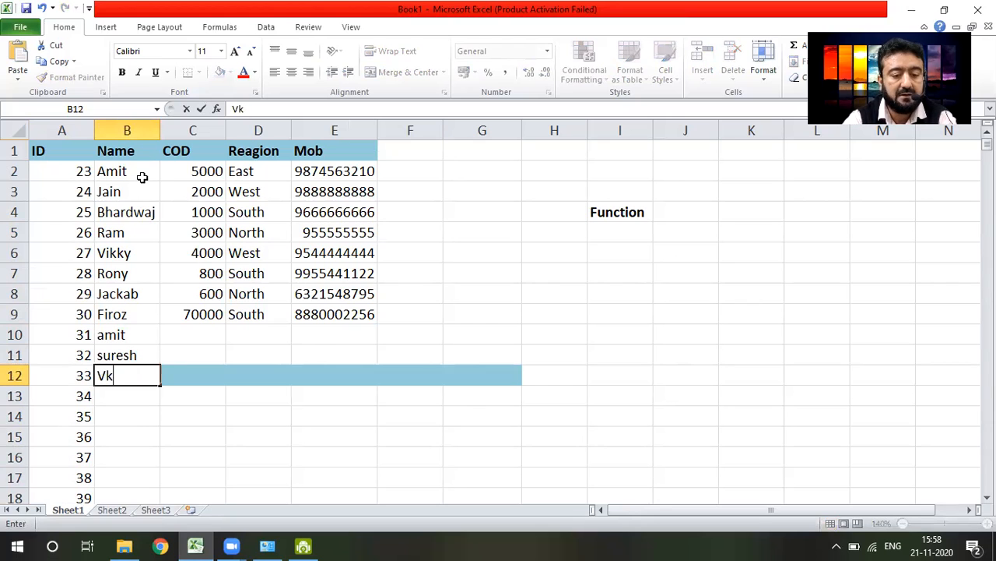
key(Return)
text(DK)
key(Return)
text(LP)
key(Return)
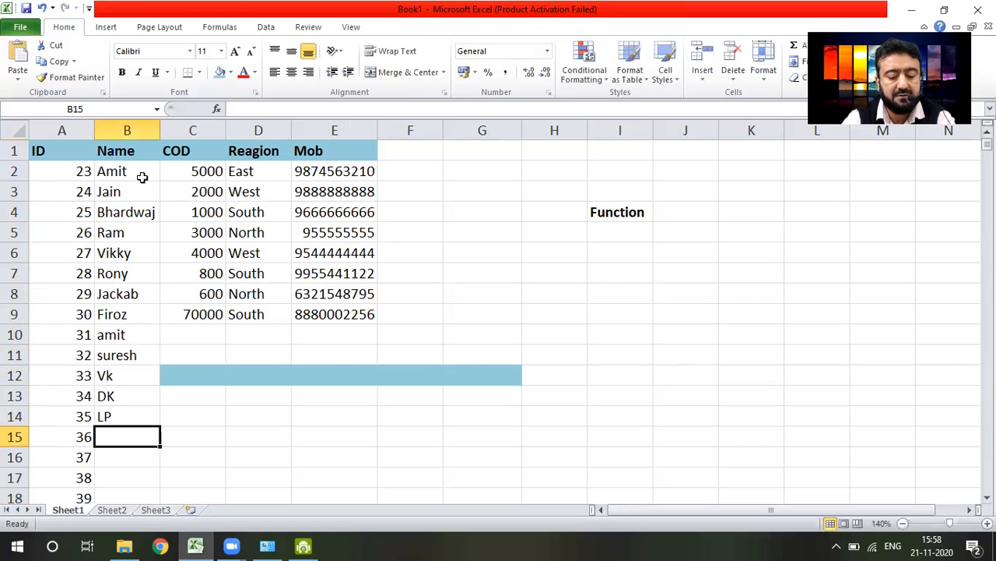
text(sdas)
key(Return)
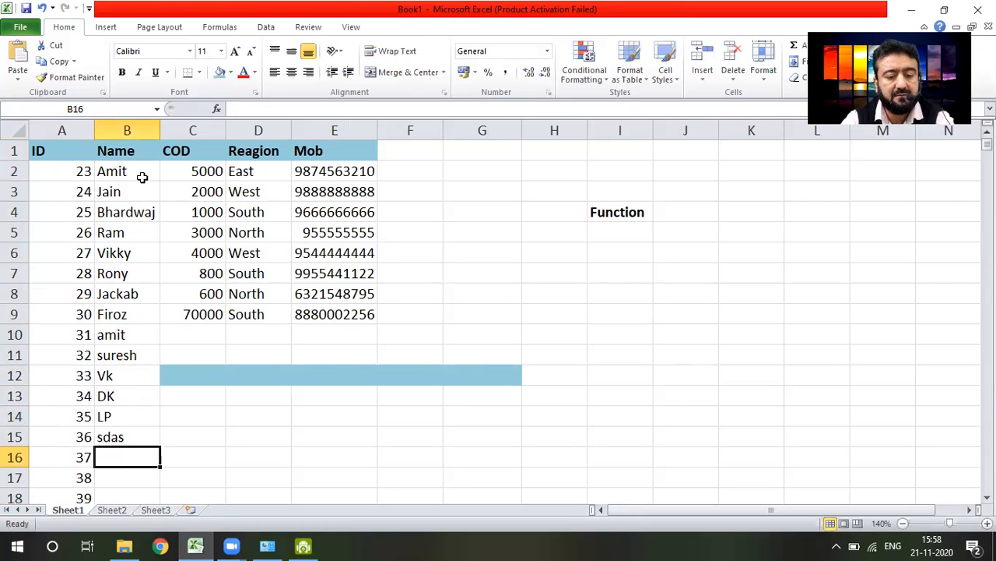
text(ewew)
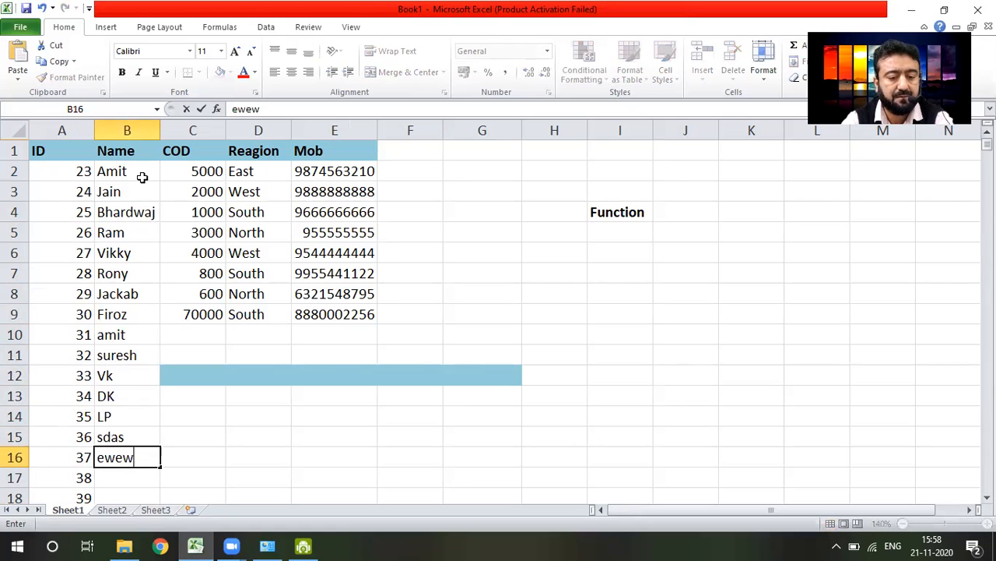
key(Return)
Step: Copy the Name column entries in cells B8 to B16
key(Up)
key(Up)
key(Up)
key(Up)
key(Up)
key(Up)
key(Up)
key(Up)
key(Up)
key(Up)
key(Up)
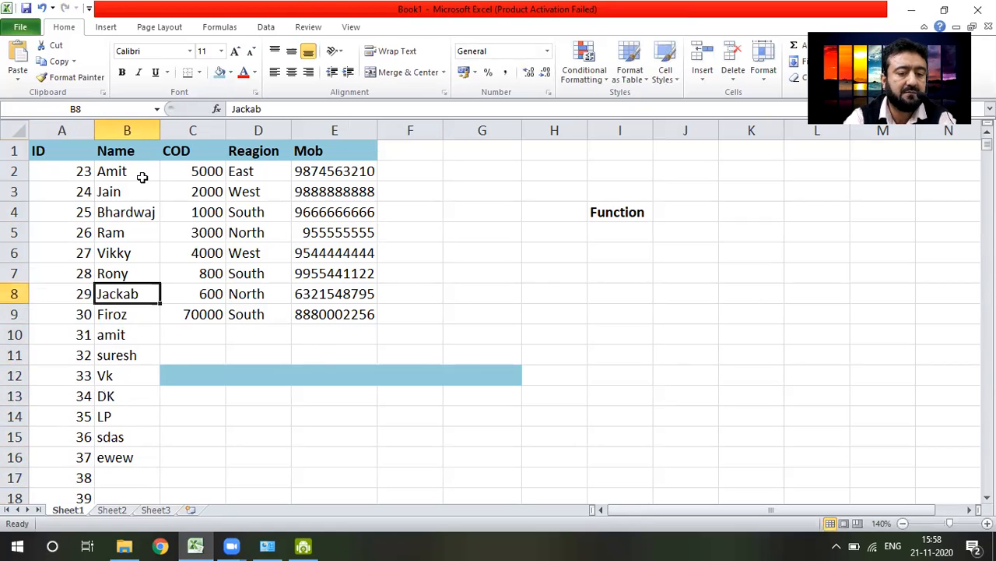
key(shift+Down)
key(shift+Down)
key(shift+Down)
key(shift+Down)
key(shift+Down)
key(shift+Down)
key(shift+Down)
key(shift+Down)
key(shift+Down)
key(shift+Down)
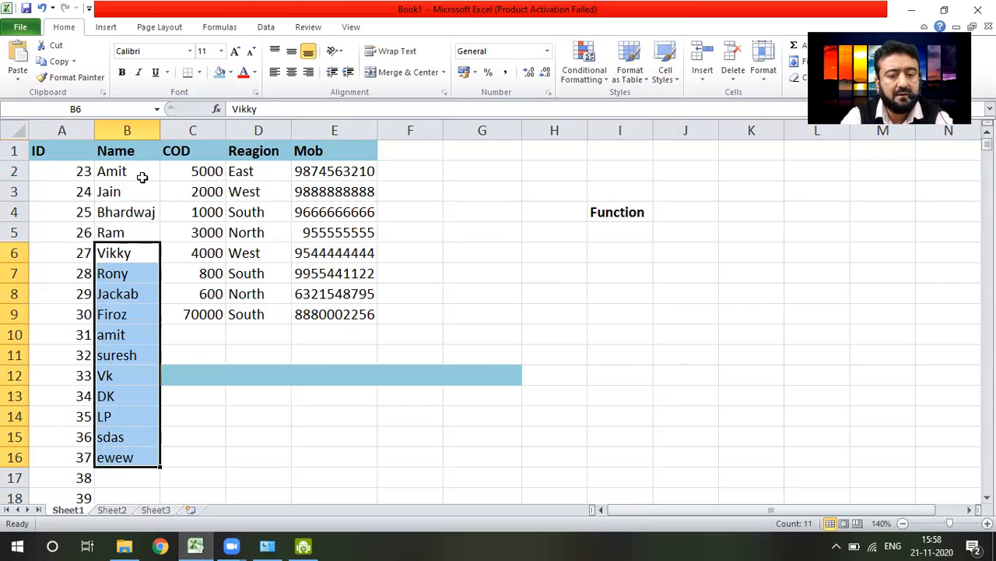
key(Up)
key(Down)
key(Down)
key(Down)
key(Down)
key(Down)
key(Down)
key(shift+Down)
key(shift+Up)
key(Up)
key(Up)
key(Up)
key(shift+Down)
key(shift+Down)
key(shift+Down)
key(shift+Down)
key(shift+Down)
key(shift+Down)
key(shift+Down)
key(shift+Down)
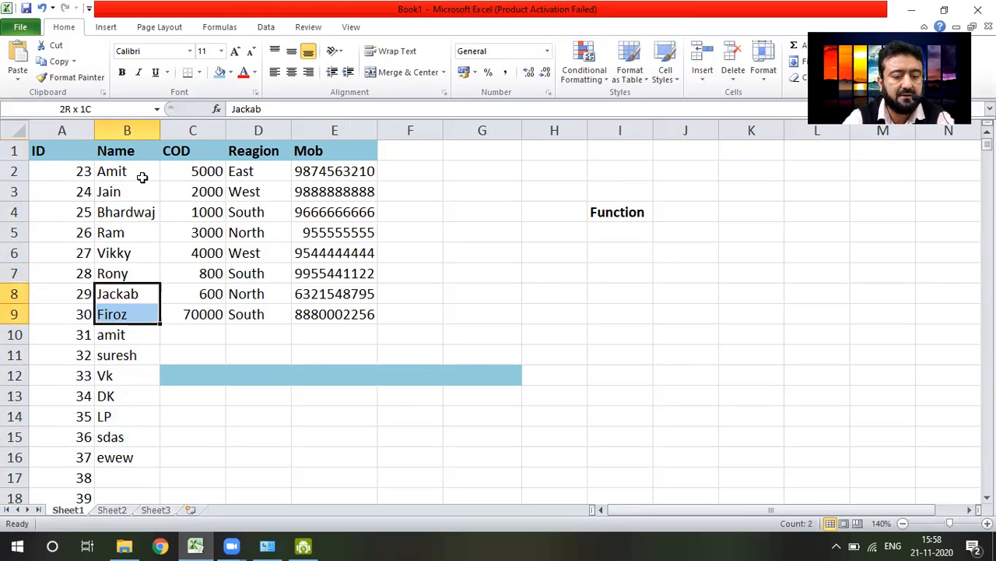
key(ctrl+c)
Step: Paste the copied names into the Name column starting at cell B17
key(Down)
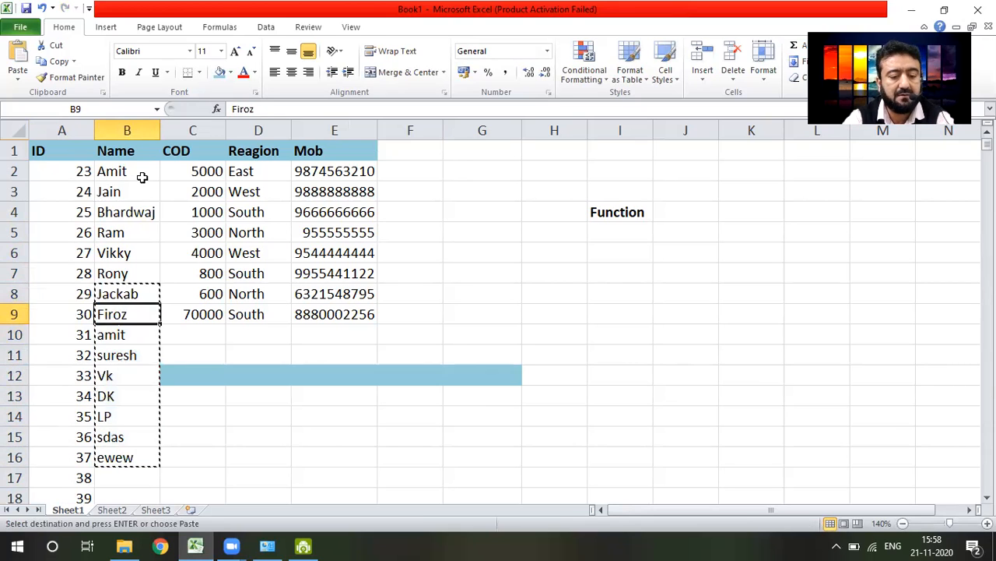
key(Down)
key(Down)
key(Down)
key(Down)
key(Down)
key(Down)
key(Down)
key(Down)
key(Down)
key(Down)
key(Up)
key(Up)
key(ctrl+v)
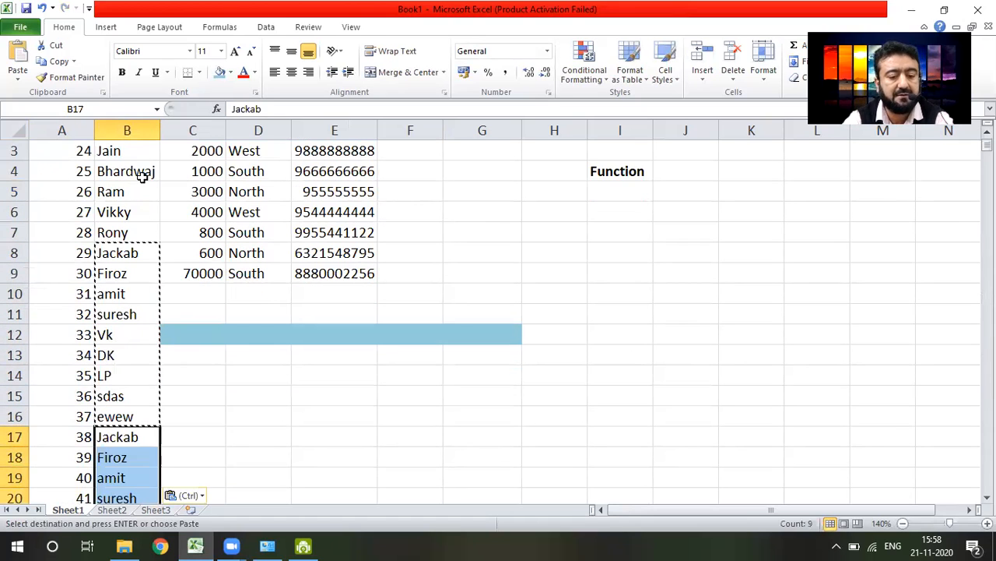
Step: Undo the pasted names, the added Name entries and the extended ID series, and cancel the copy selection
key(ctrl+z)
key(ctrl+z)
key(ctrl+z)
key(ctrl+z)
key(ctrl+z)
key(ctrl+z)
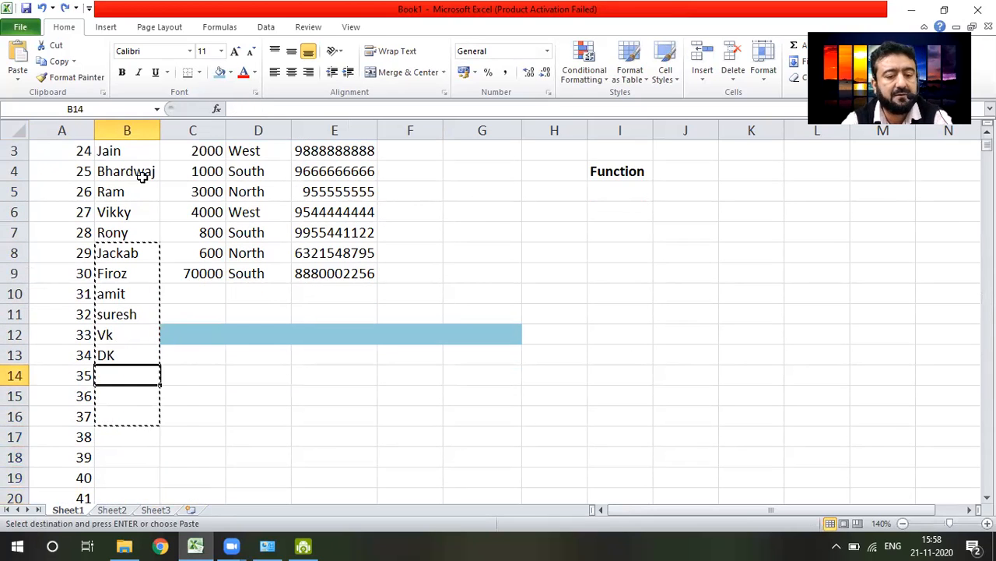
key(ctrl+z)
key(ctrl+z)
key(ctrl+z)
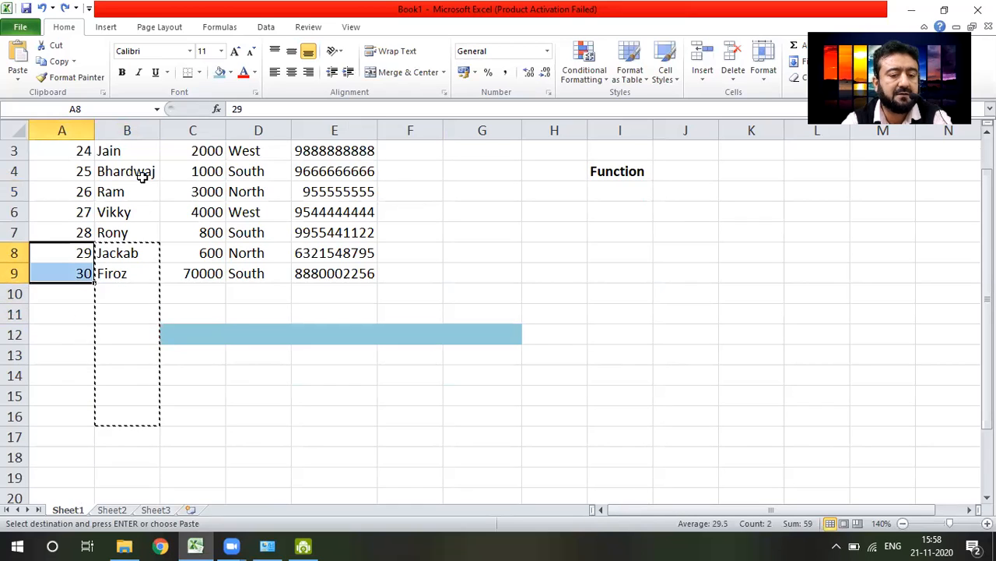
key(Escape)
scroll(50, 182, up, 1)
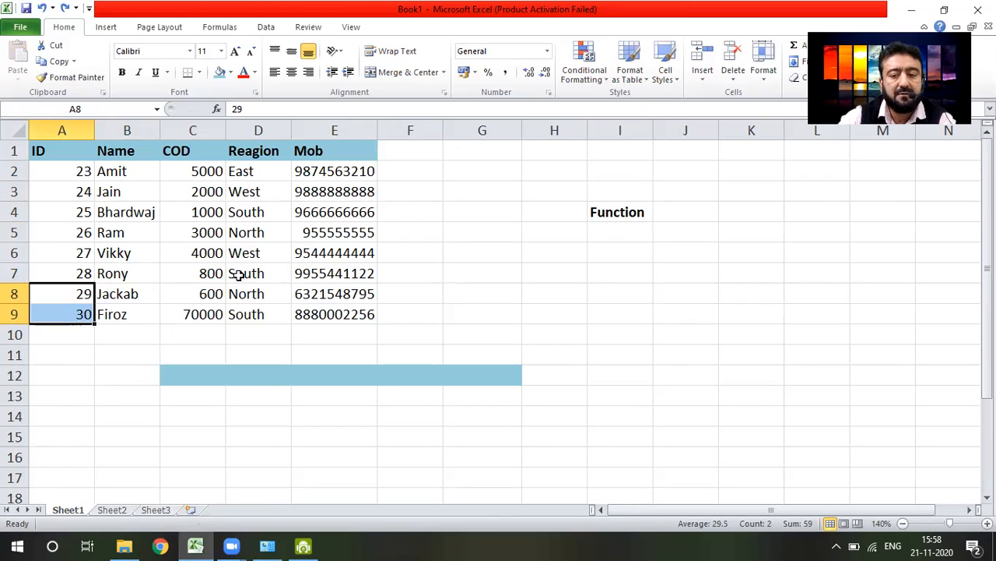
click(69, 193)
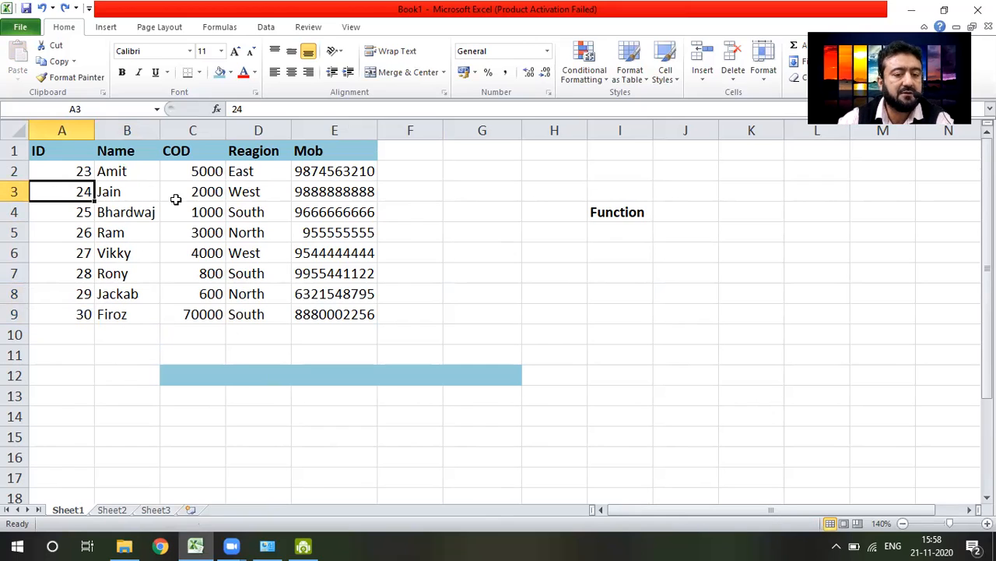
click(129, 198)
drag(270, 413, 265, 397)
Step: Enter LOOKUP in cell J4, beside the Function label
click(668, 211)
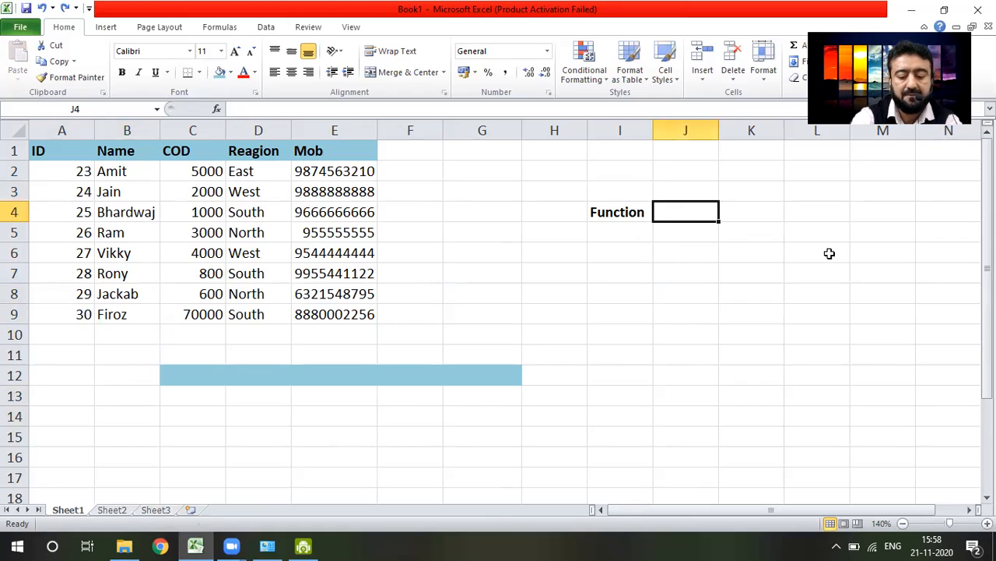
text(LOOK)
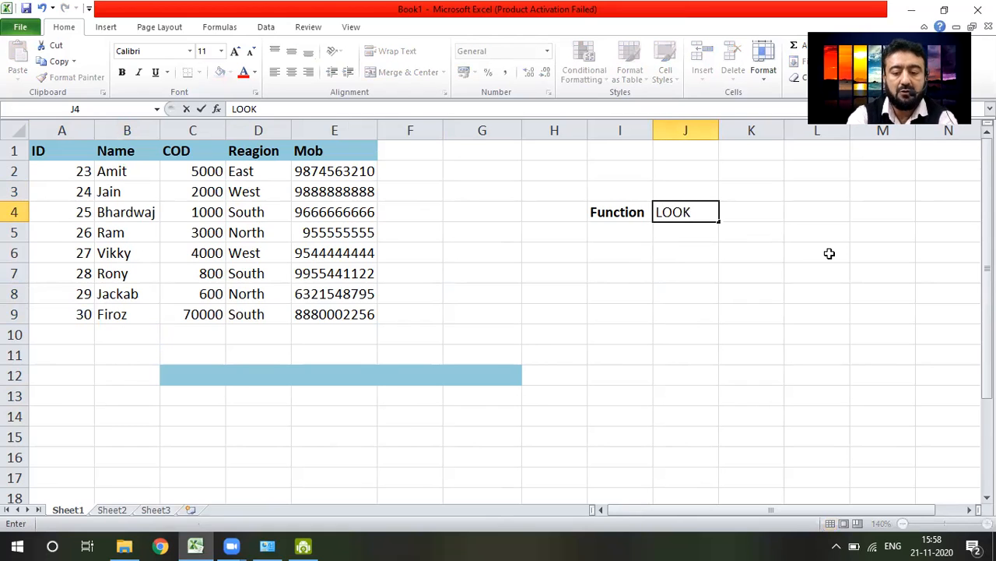
text(UP)
key(Return)
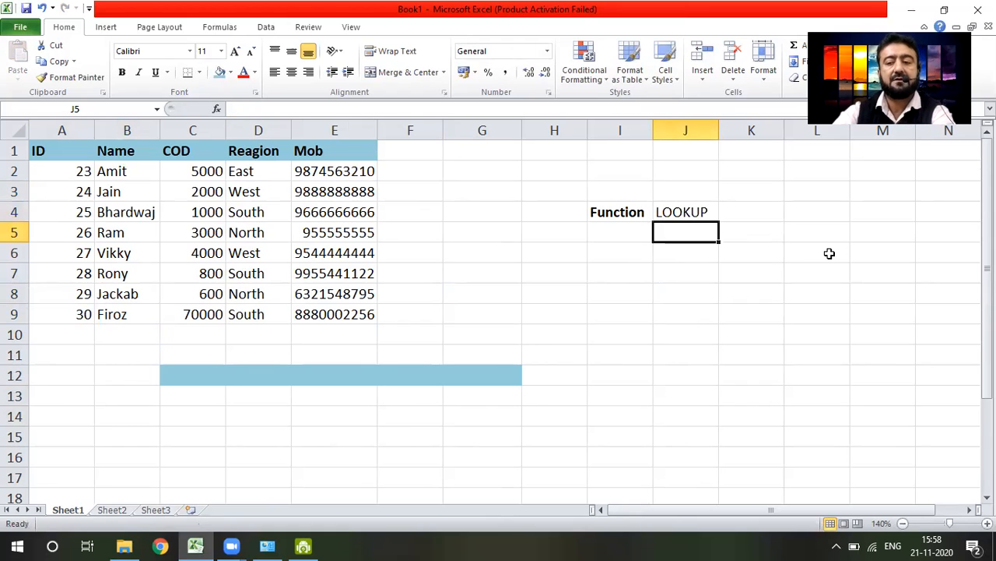
Step: Enter the headings ID in cell H9 and NAME in cell I9
click(555, 314)
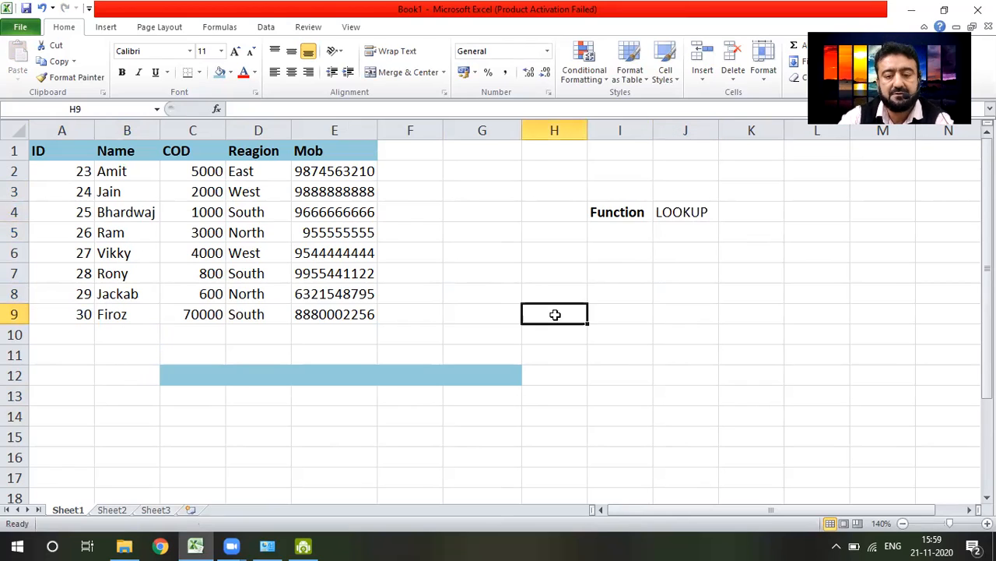
text(ID)
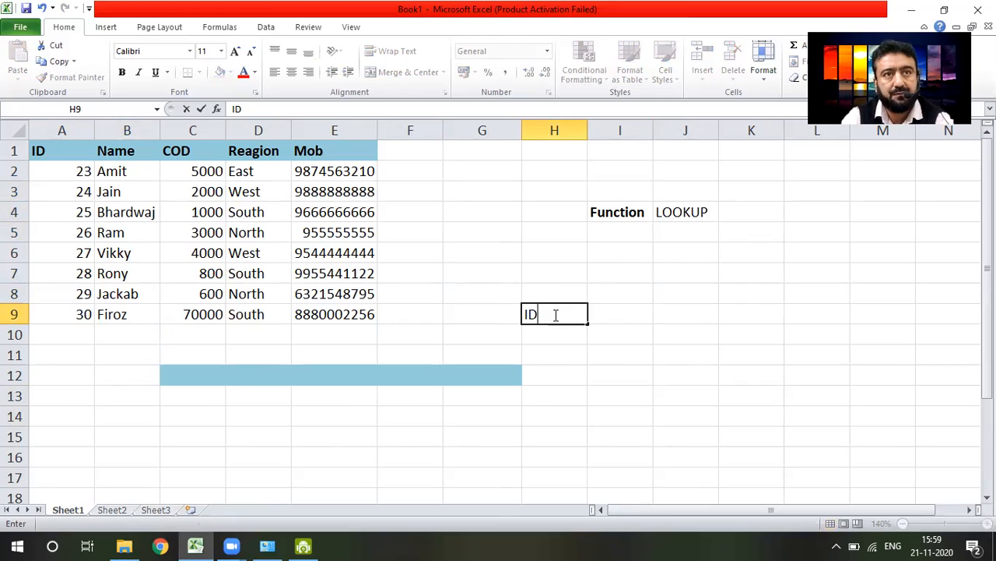
key(Tab)
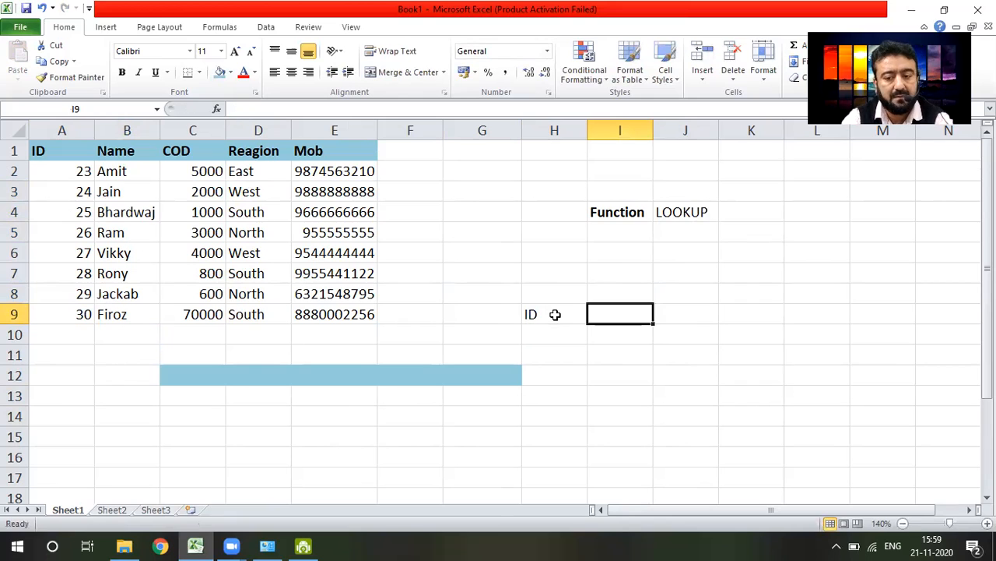
text(NAME)
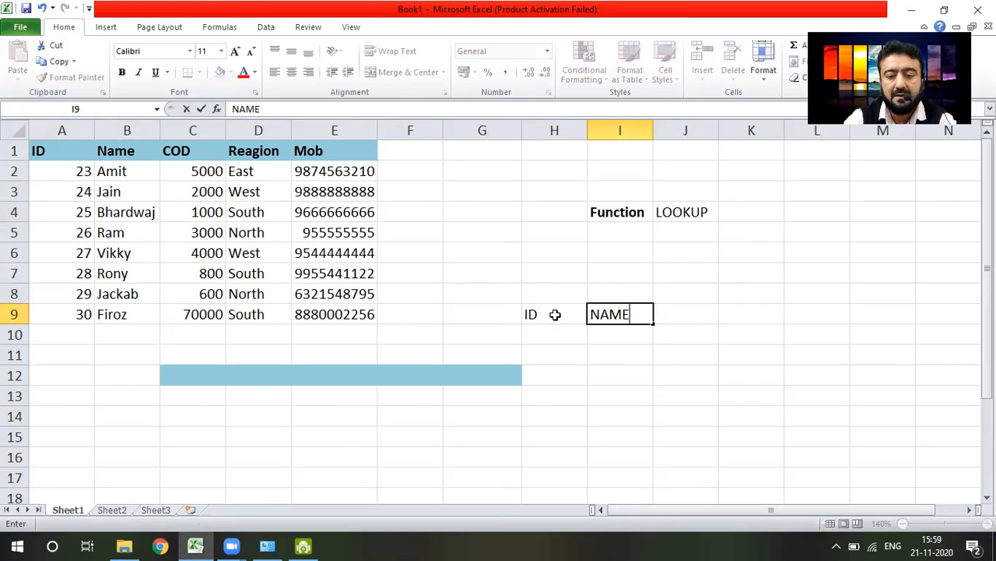
key(Return)
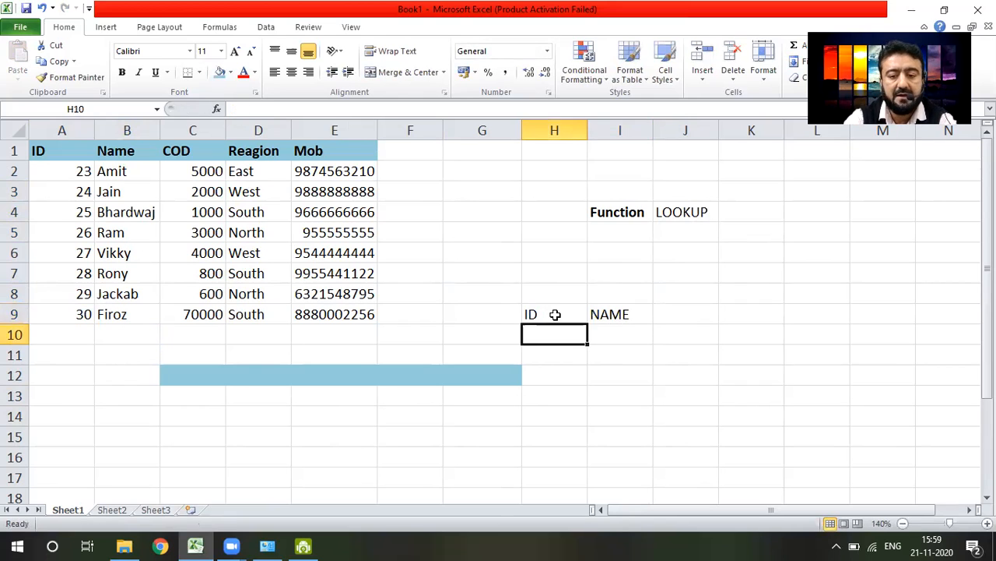
Step: Enter ID 23 in H10 and its matching name manually in I10, and clear the name again
text(23)
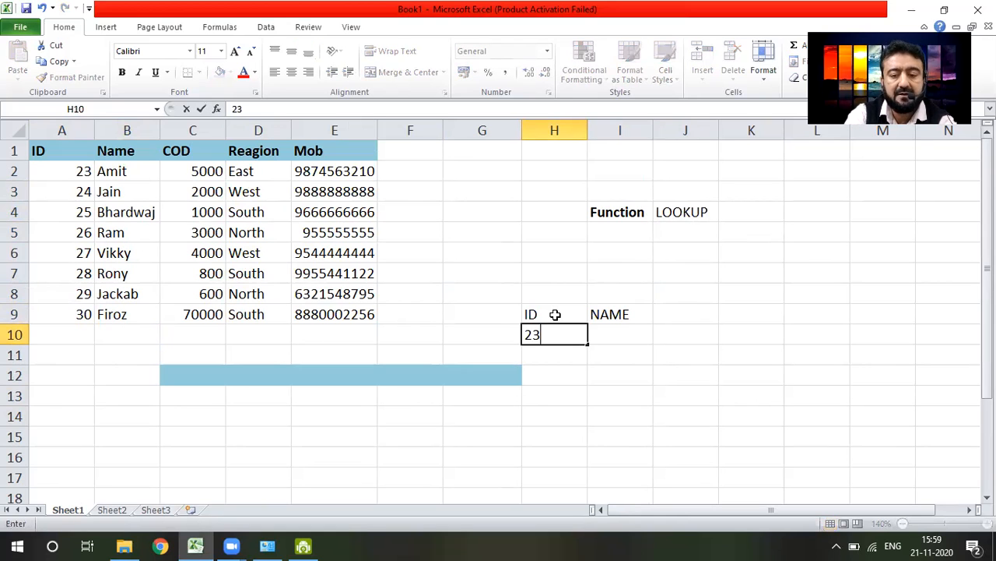
key(Return)
key(Up)
key(Right)
text(AMI)
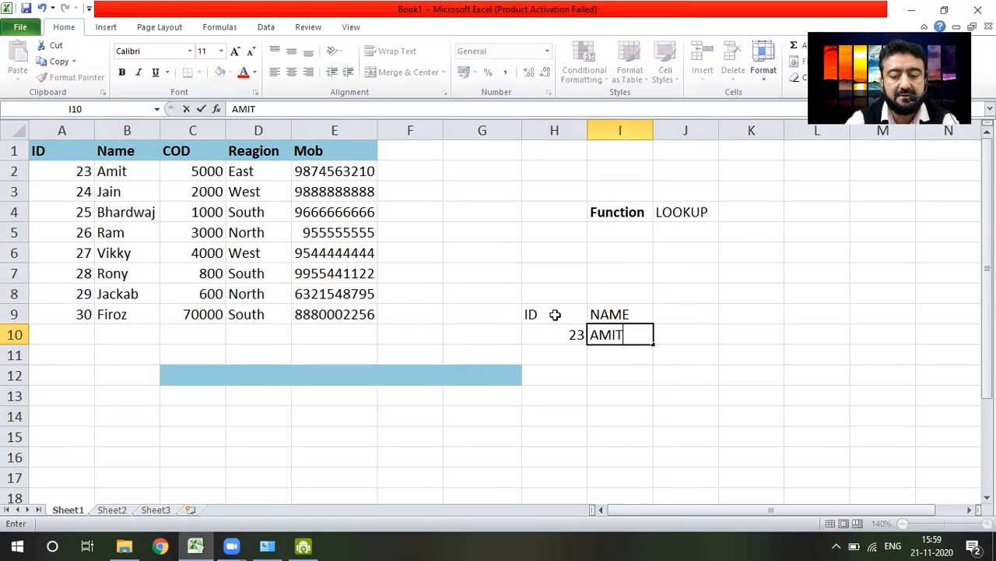
text(T)
key(Return)
key(Up)
key(Delete)
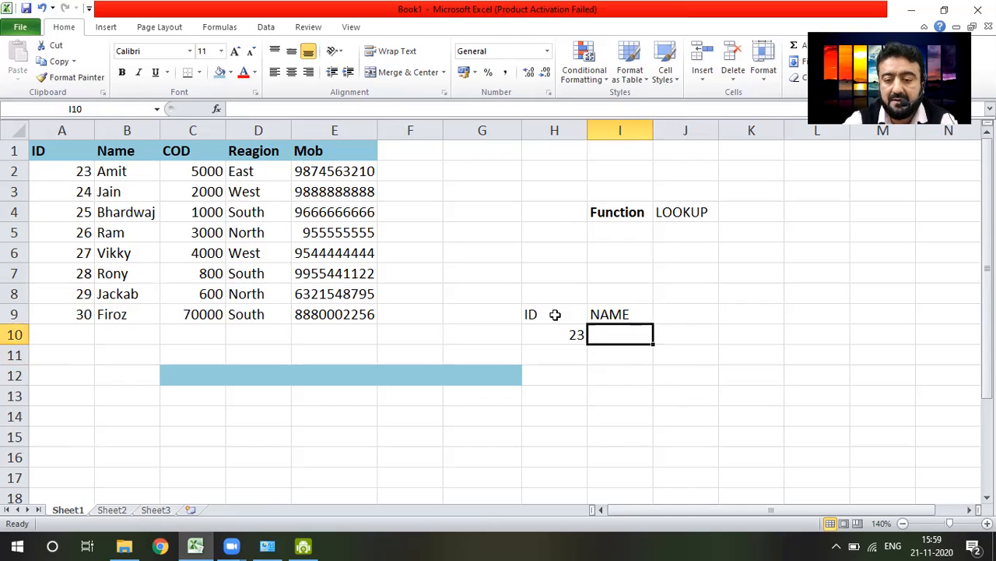
Step: Set the ID in H10 to 29, enter its matching name manually in I10, and clear both cells
key(Down)
key(Left)
key(Up)
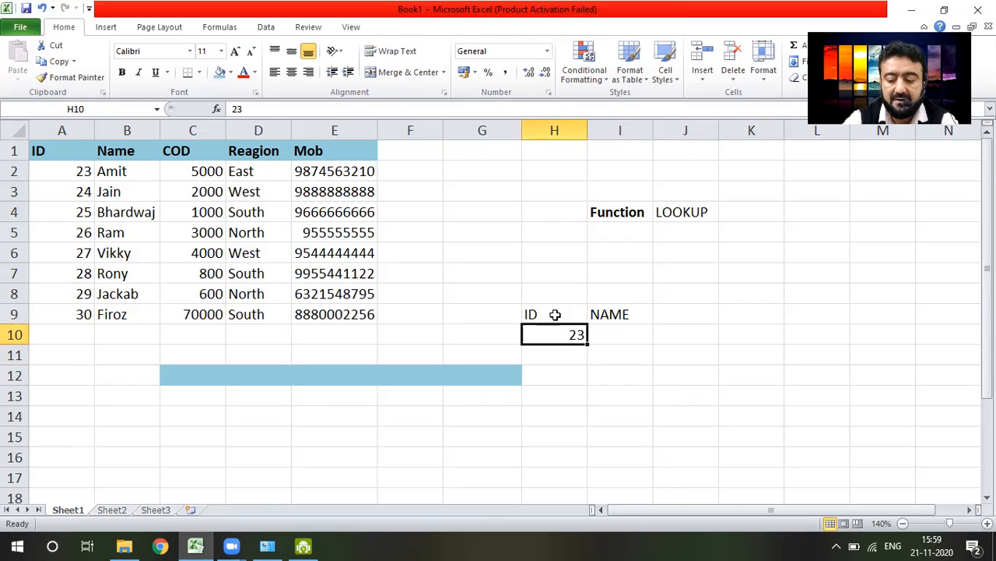
text(29)
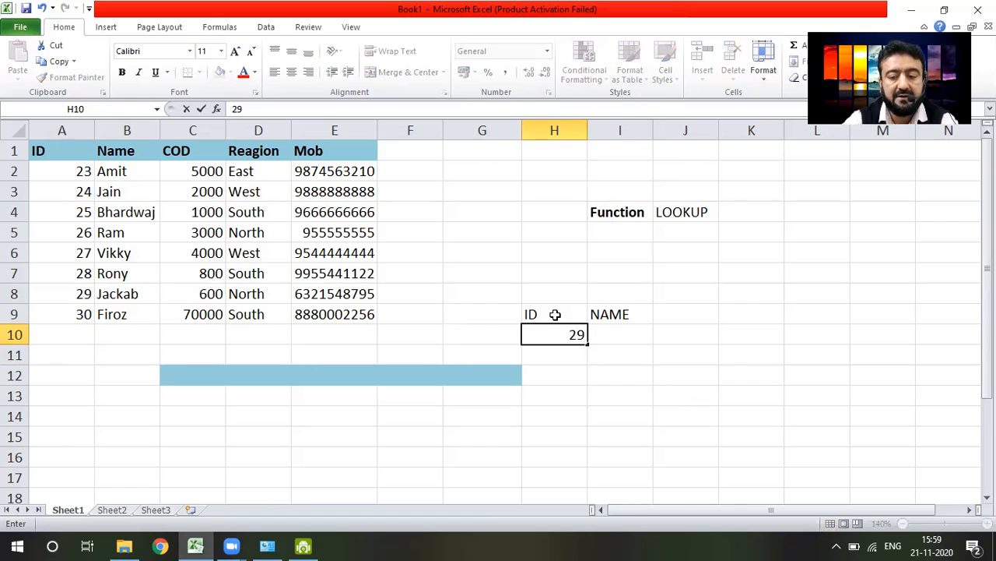
key(Return)
key(Up)
key(Right)
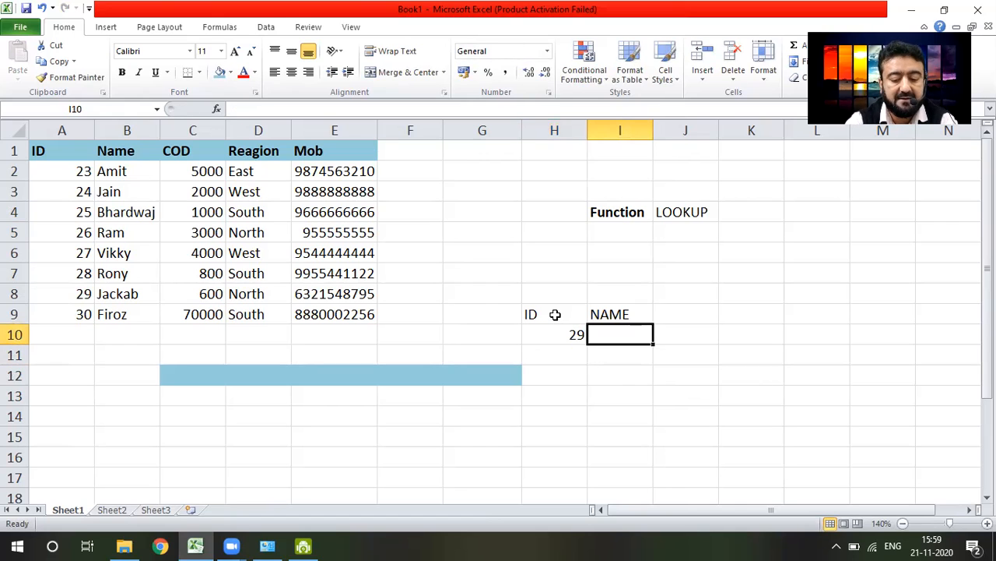
text(JACKAB)
key(Return)
key(Up)
key(Delete)
key(Left)
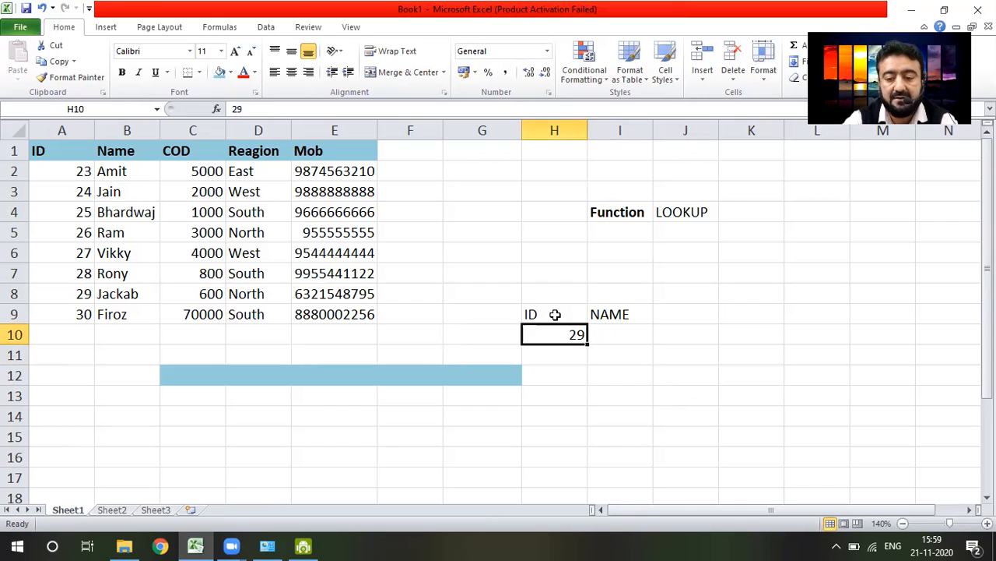
key(Right)
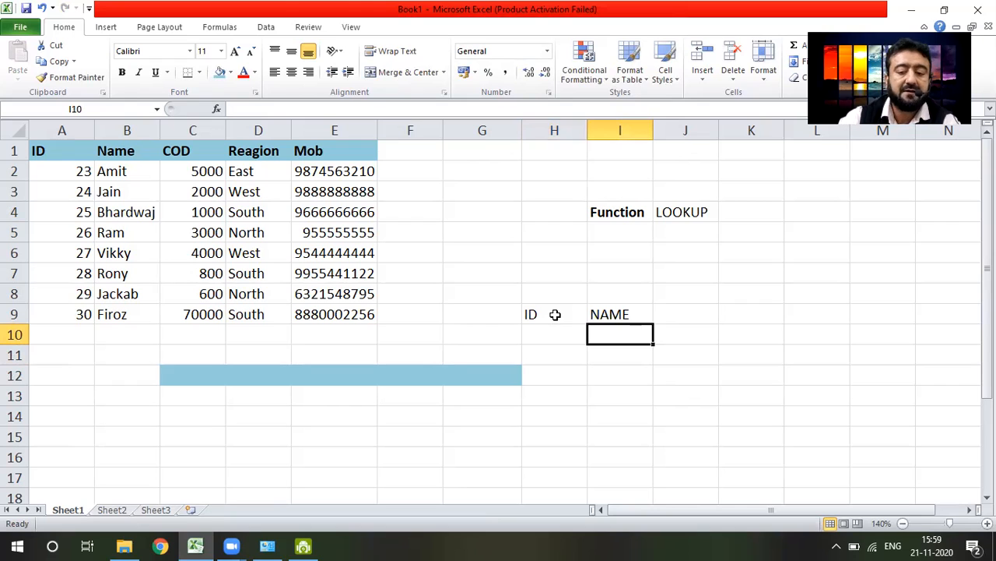
text(=)
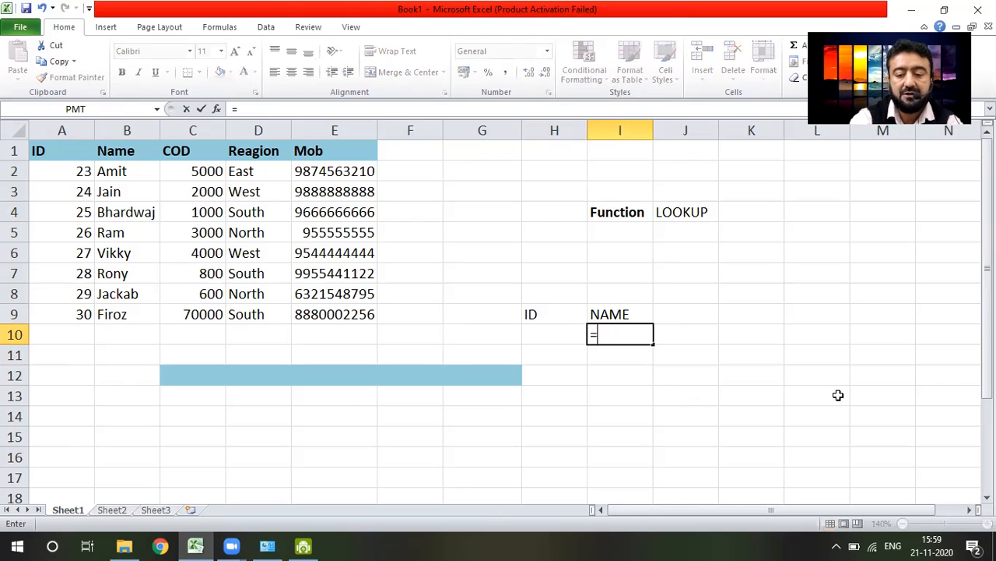
text(LOO)
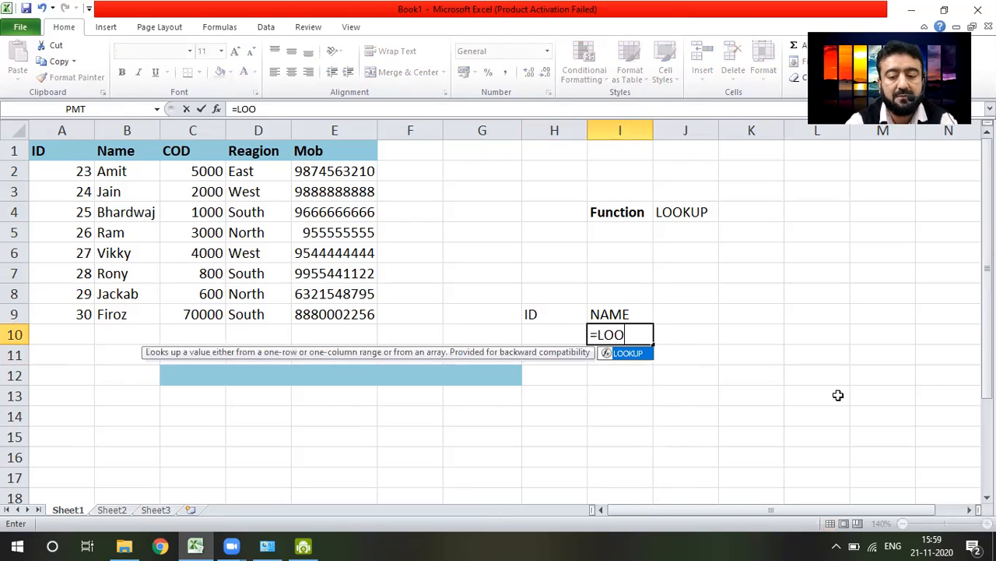
text(KUP)
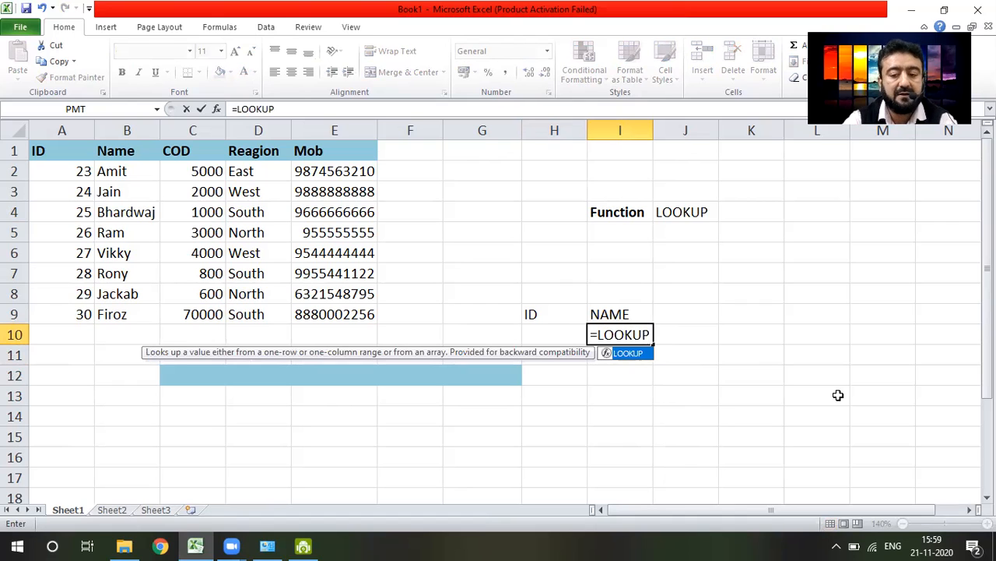
key(BackSpace)
key(BackSpace)
key(BackSpace)
key(BackSpace)
key(BackSpace)
key(BackSpace)
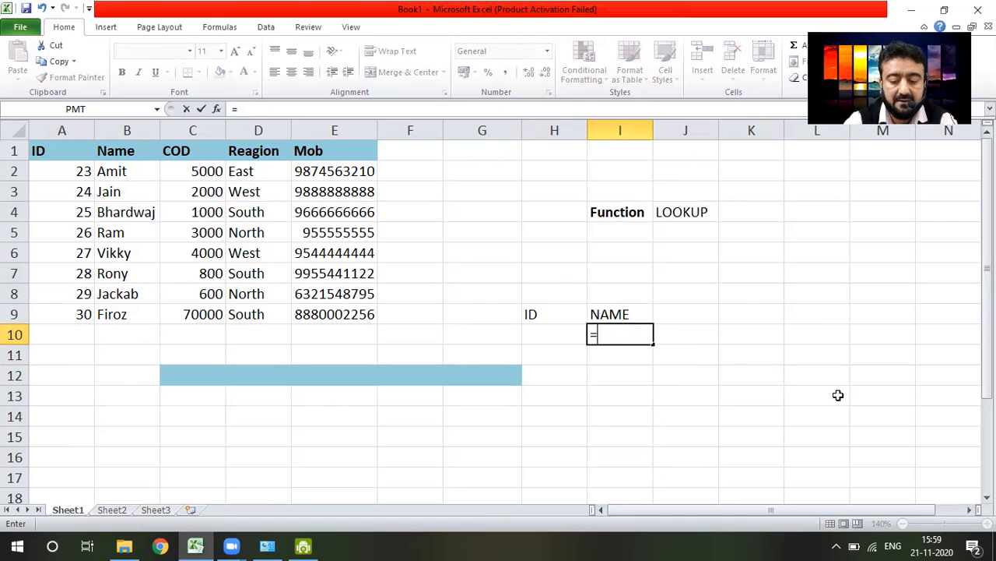
text(LOOK)
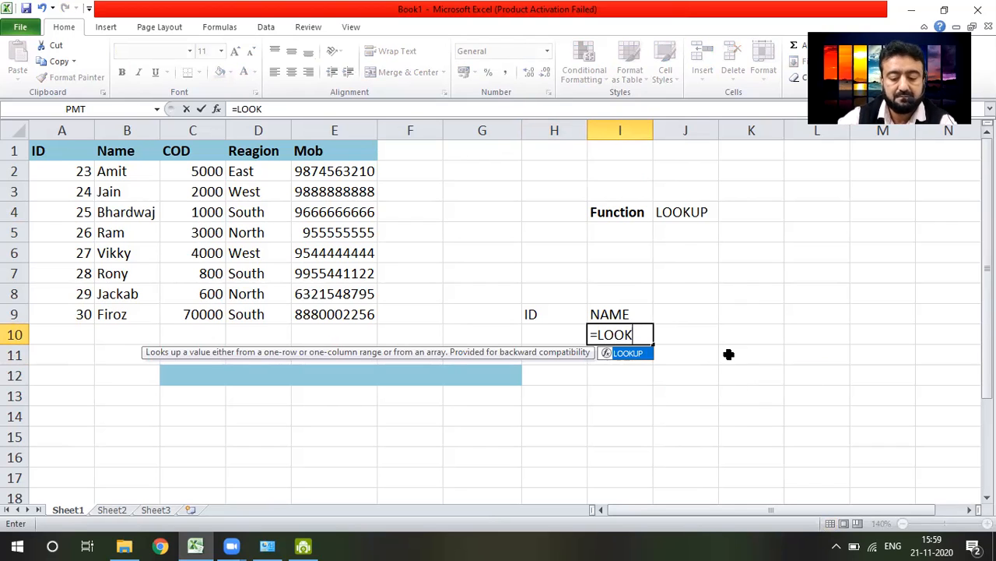
key(Escape)
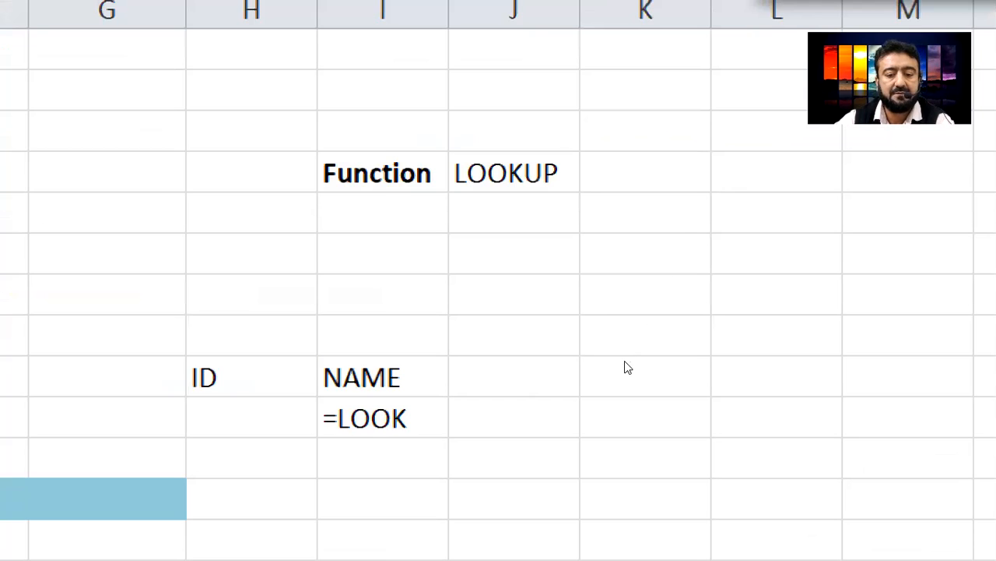
key(BackSpace)
key(BackSpace)
key(BackSpace)
key(BackSpace)
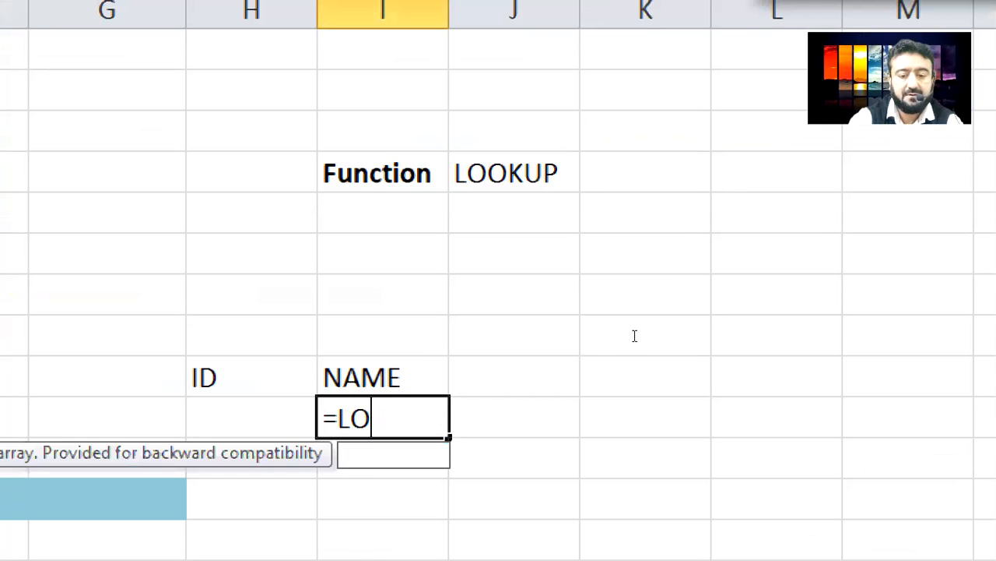
text(LOO)
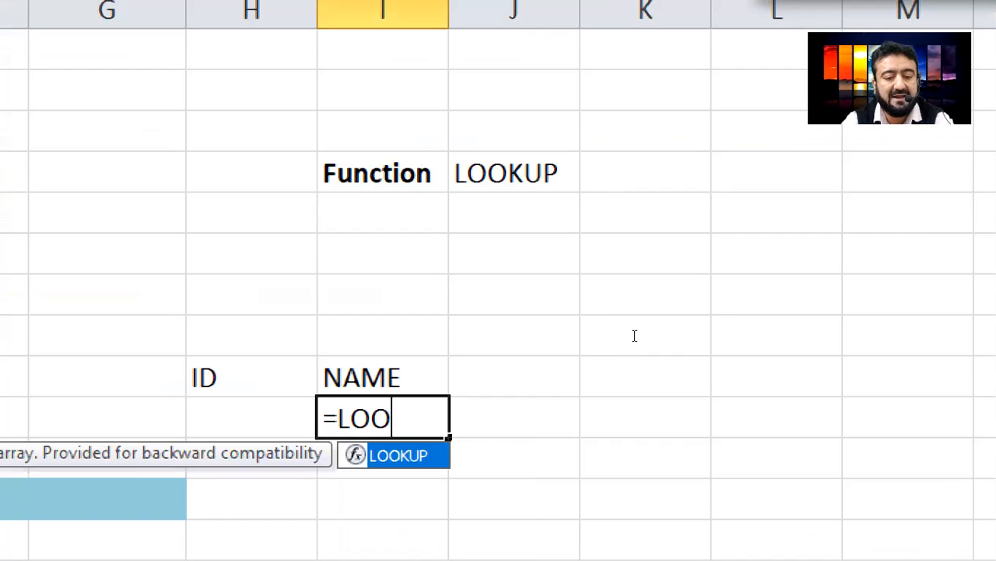
key(Tab)
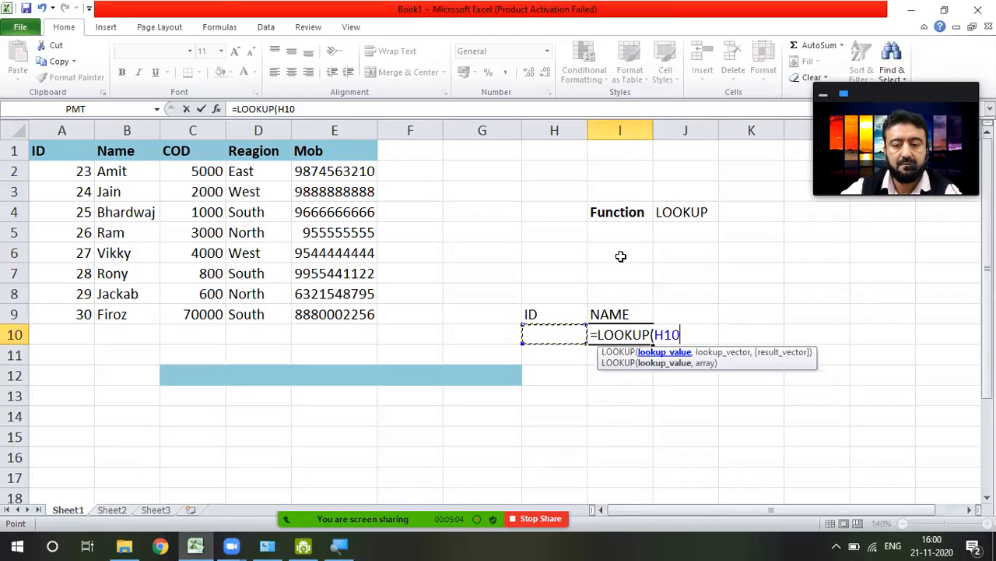
drag(530, 333, 701, 343)
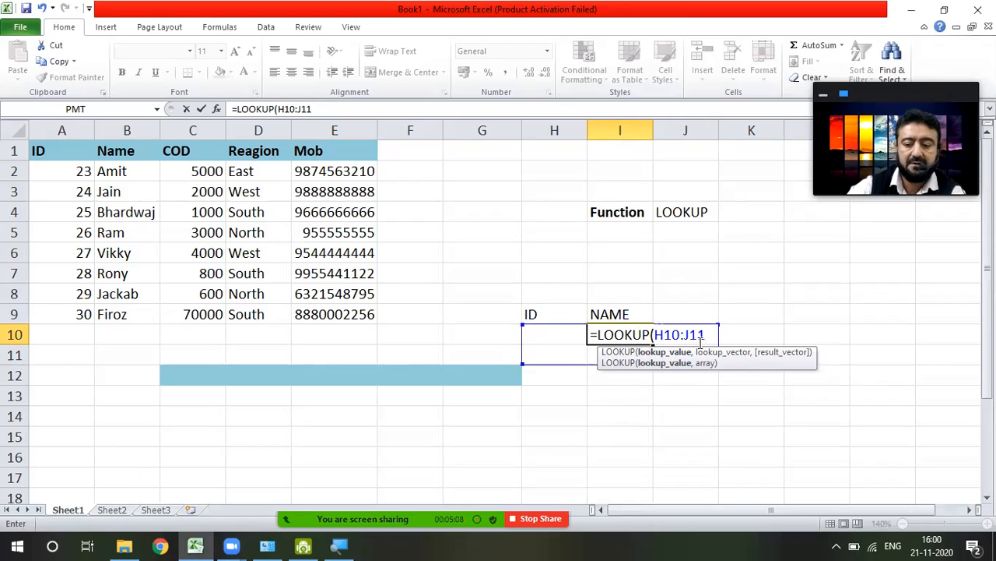
key(Escape)
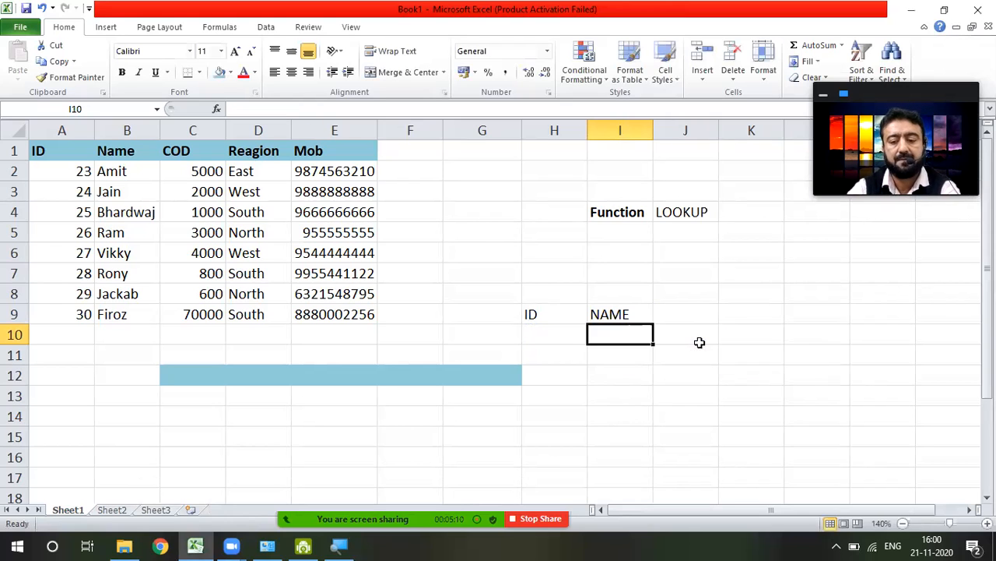
Step: Enter ID 23 in H10 and the formula =LOOKUP(H10,A2:E9) in I10
click(552, 335)
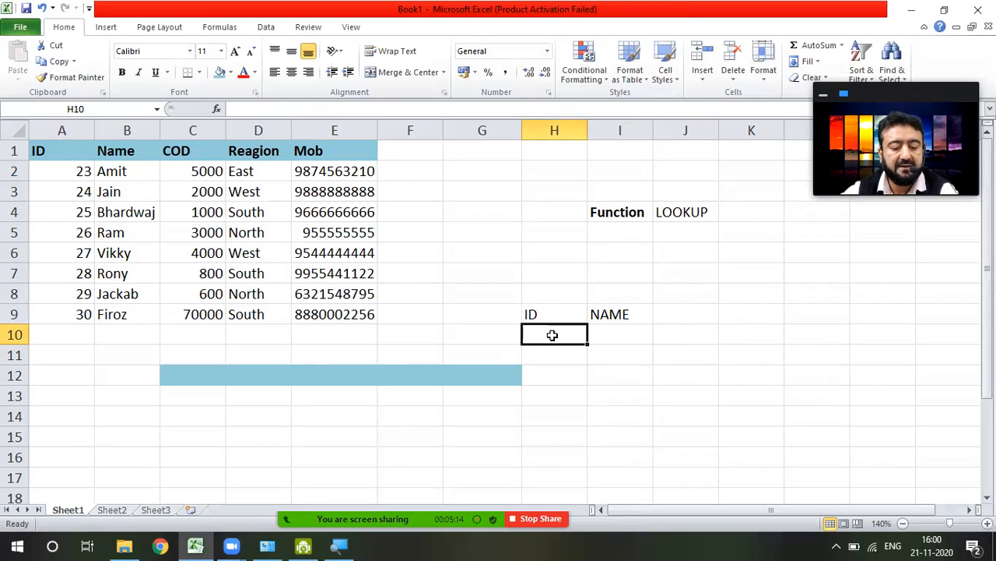
text(23)
click(617, 334)
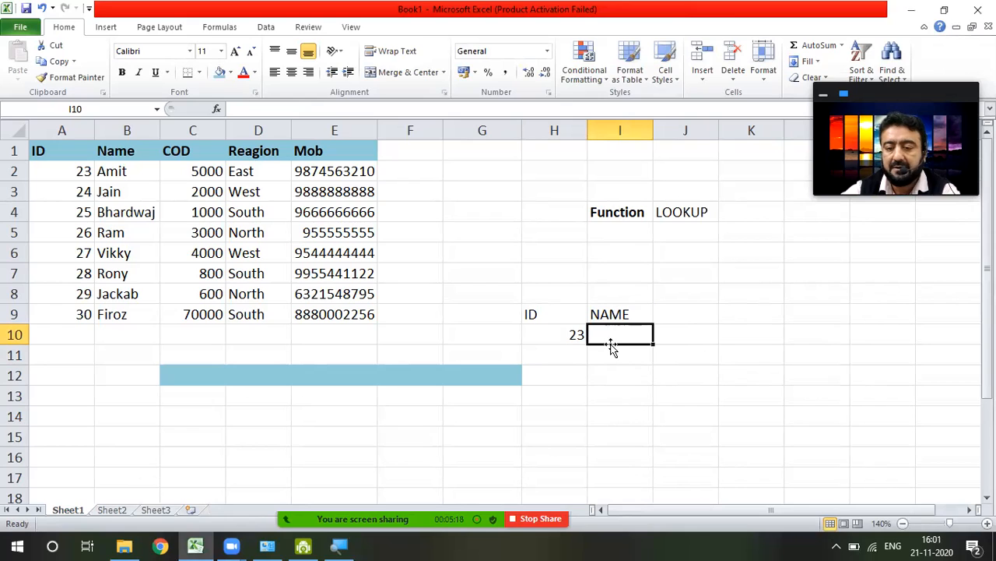
text(=)
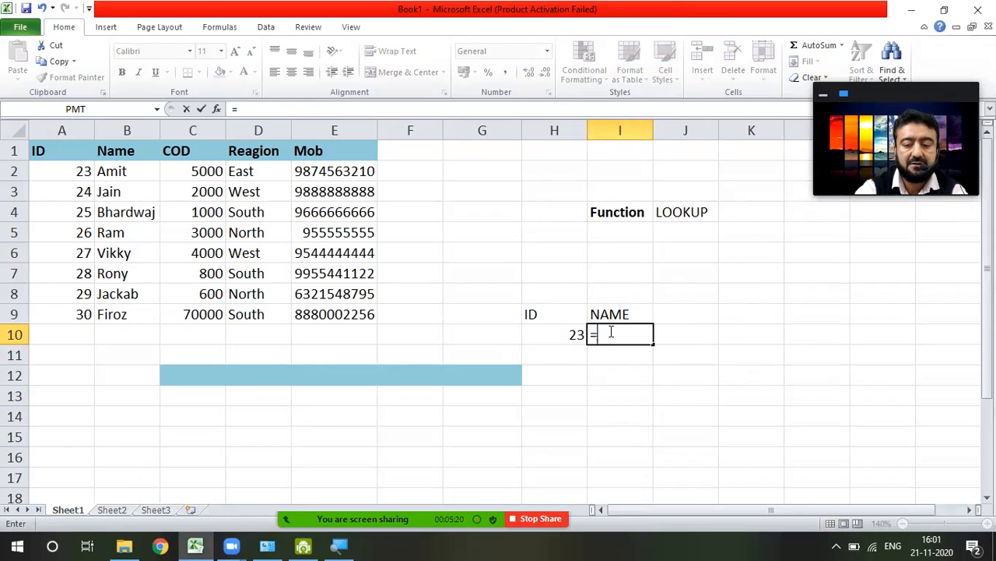
text(LOO)
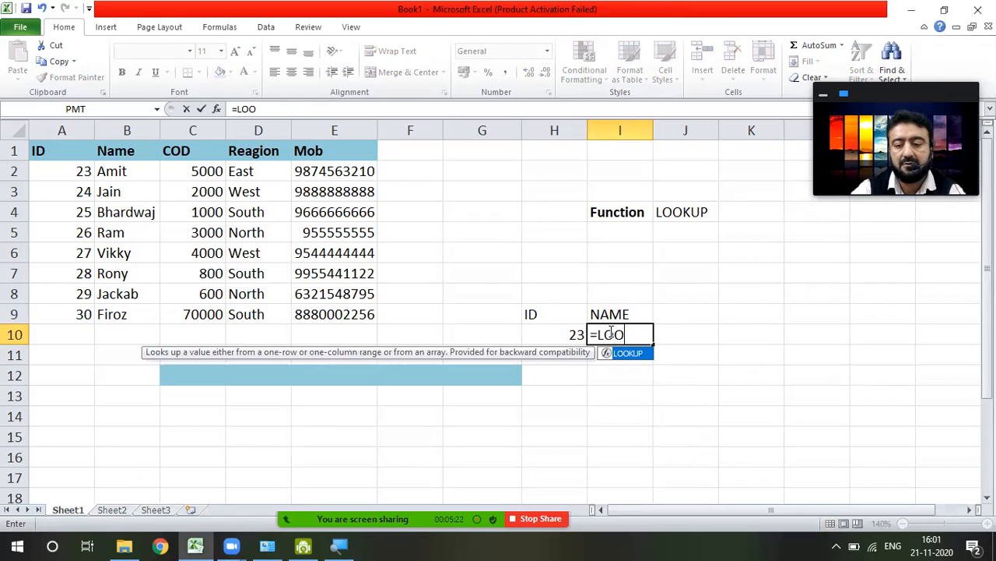
key(Tab)
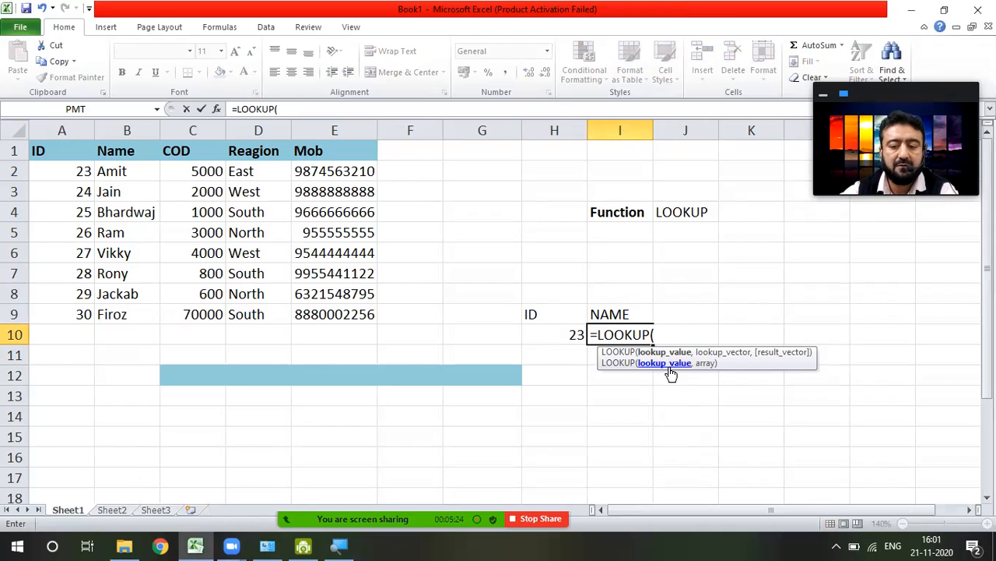
click(560, 335)
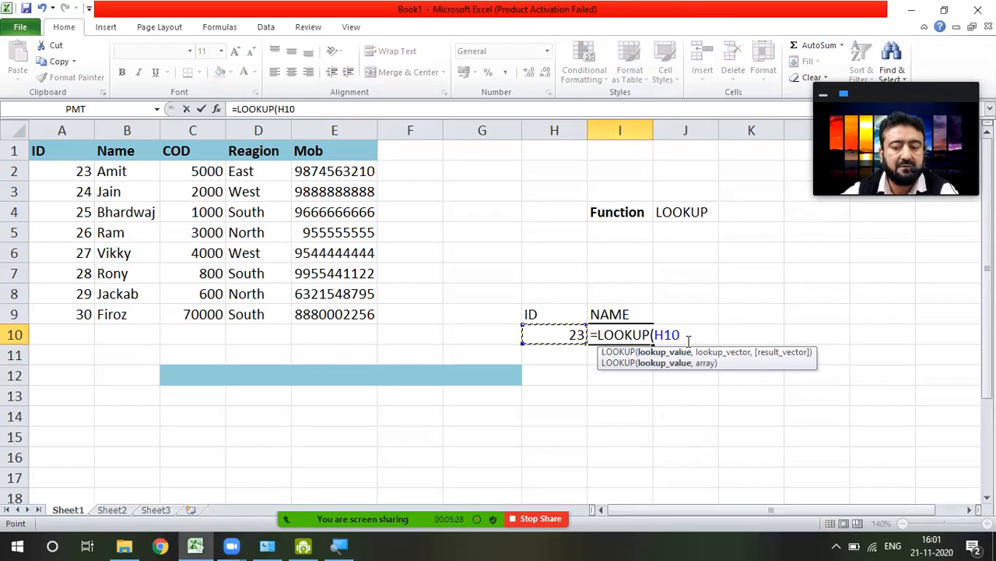
text(,)
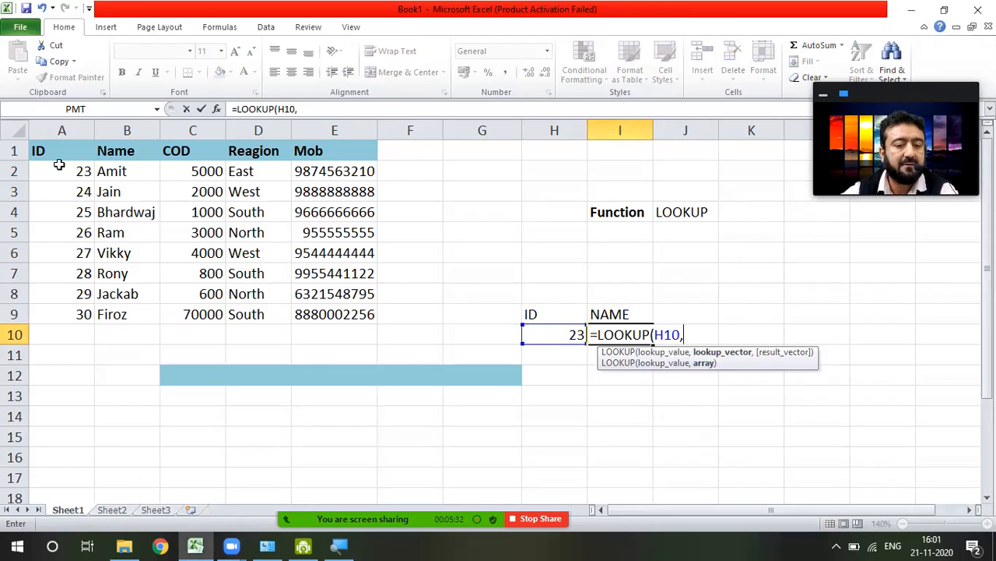
drag(51, 164, 319, 307)
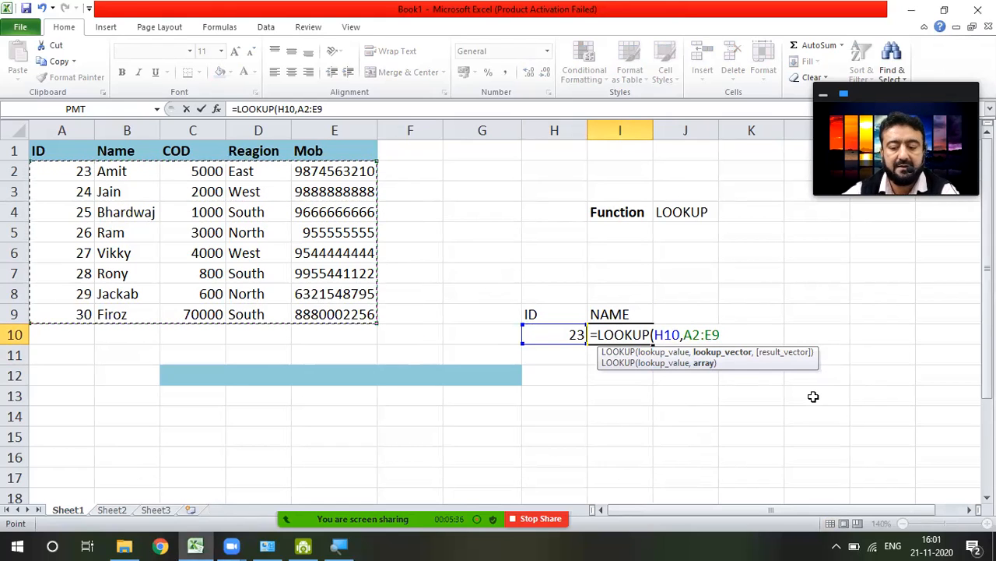
key(Return)
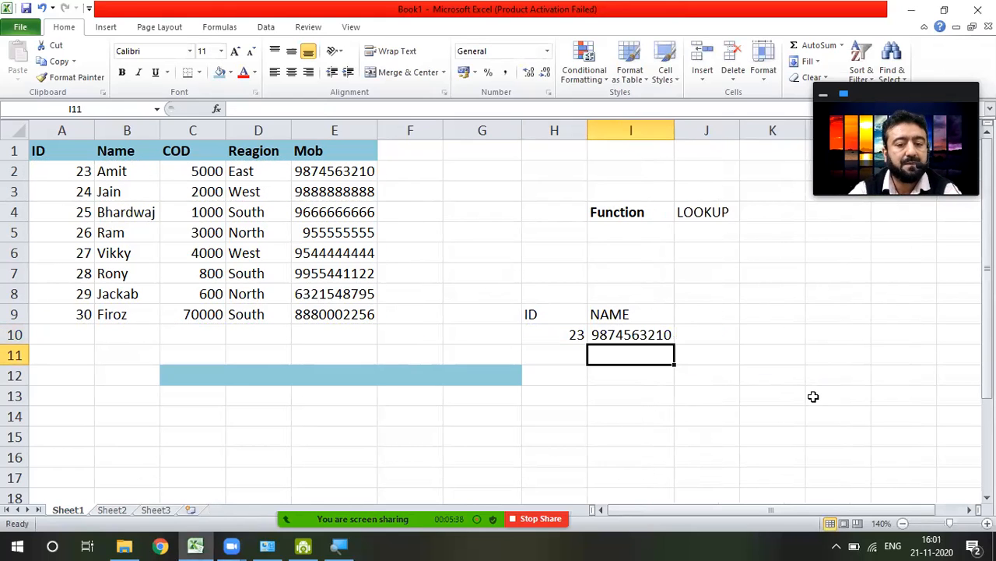
key(Up)
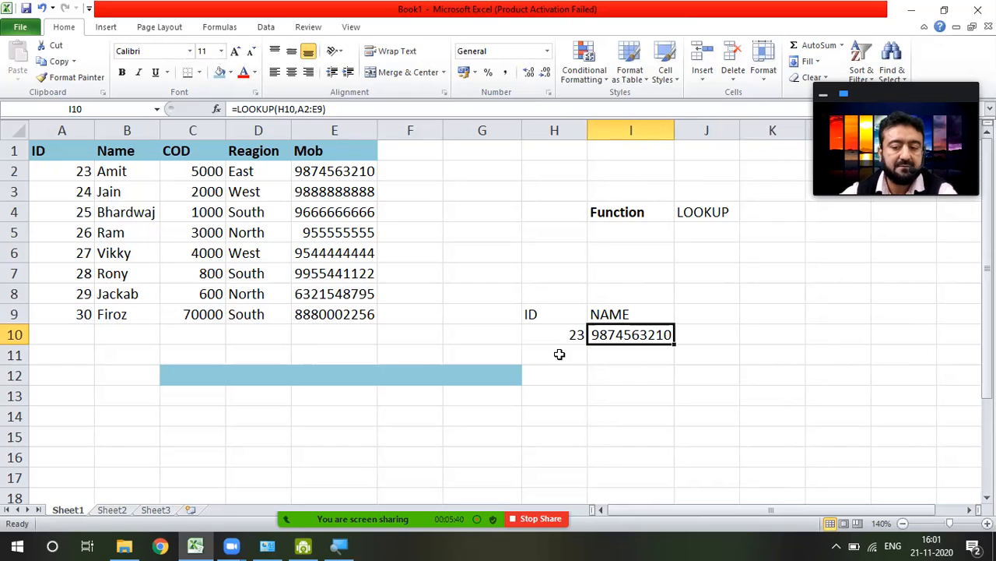
Step: Compare the returned value with the first data row and change the lookup range in I10's formula to A2:B9
click(84, 177)
click(320, 171)
click(639, 333)
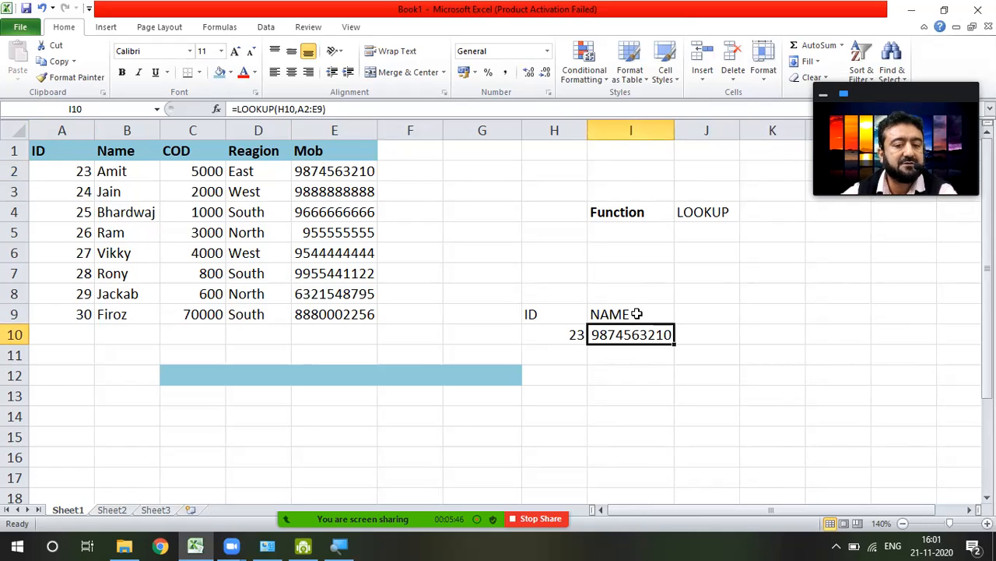
double_click(646, 334)
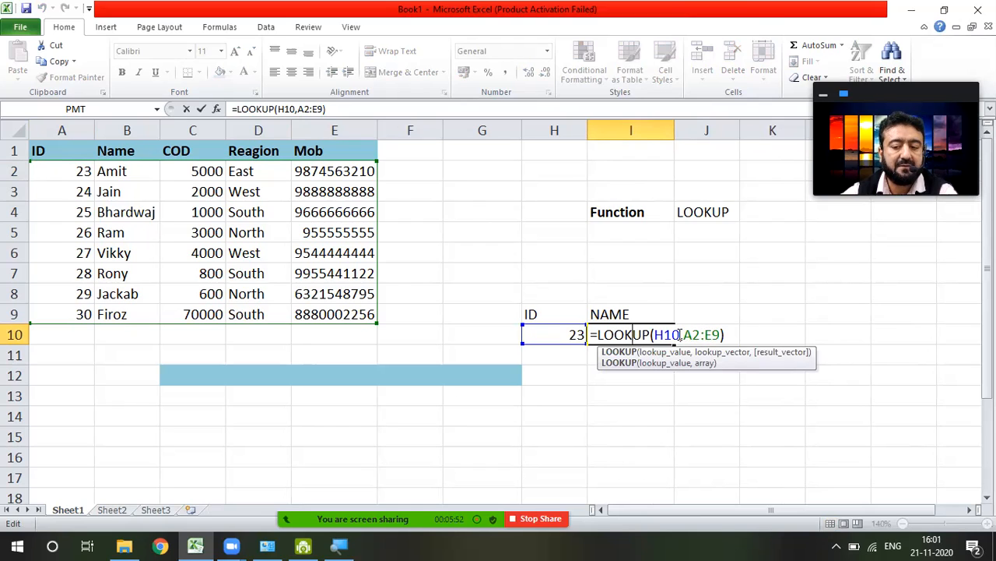
drag(683, 334, 689, 336)
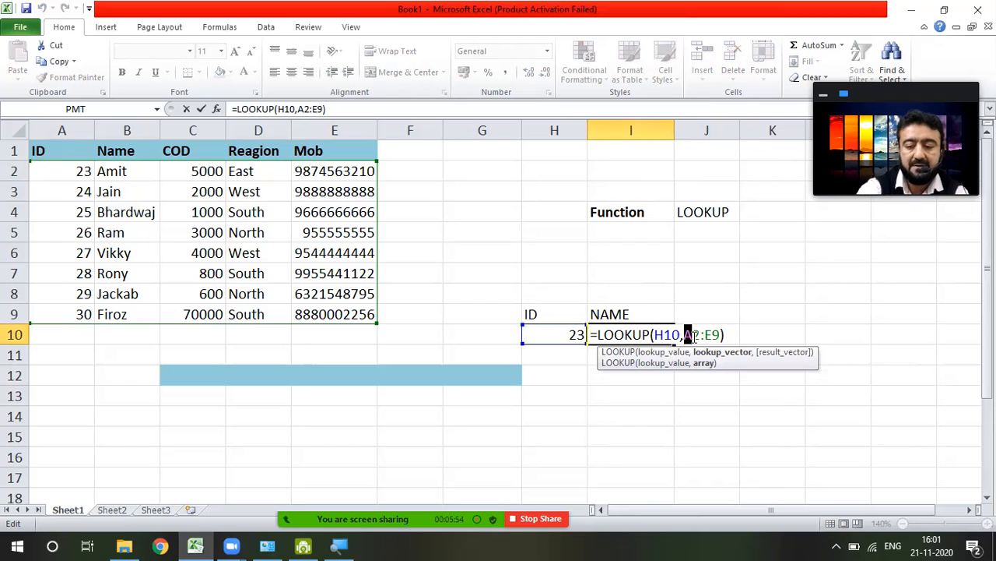
key(Delete)
key(Delete)
key(Delete)
key(Delete)
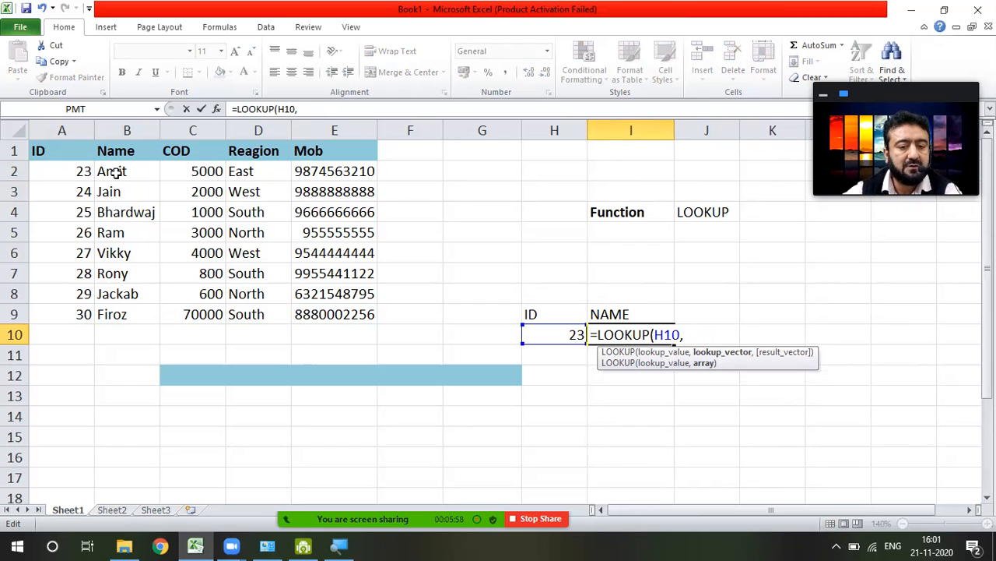
drag(73, 170, 117, 324)
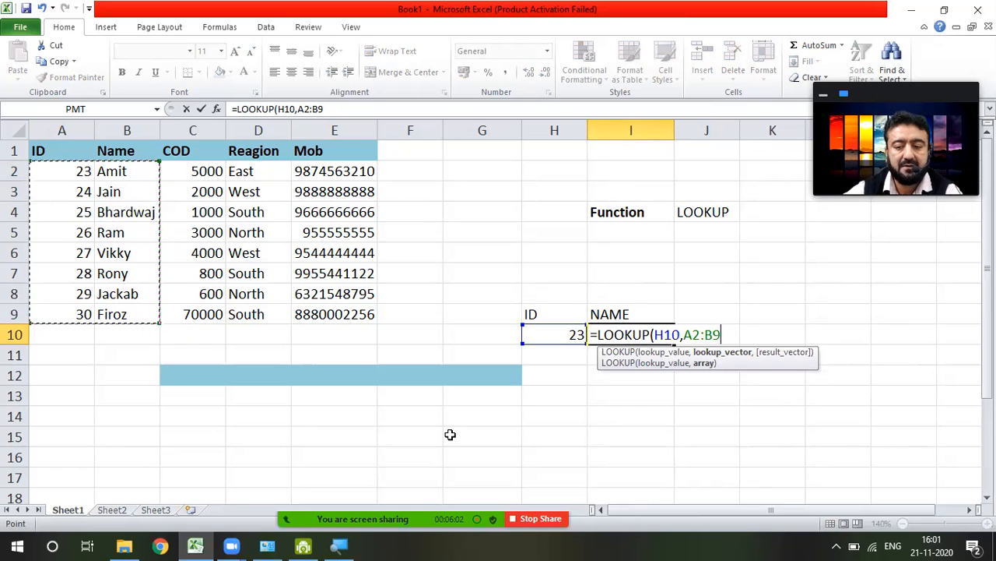
key(Return)
key(Up)
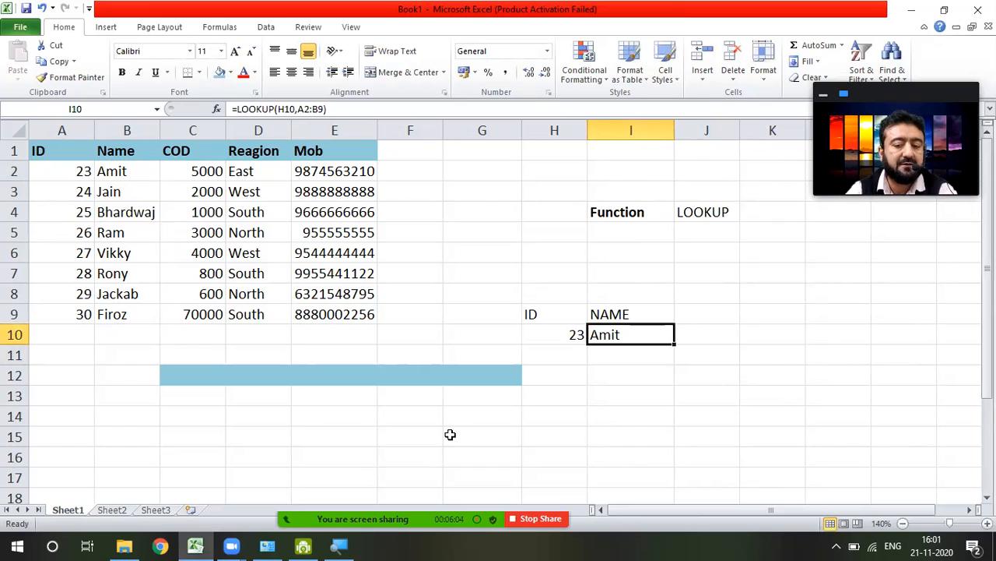
Step: Test the name lookup by entering the IDs 24, 27 and 30 one after another in H10
key(Left)
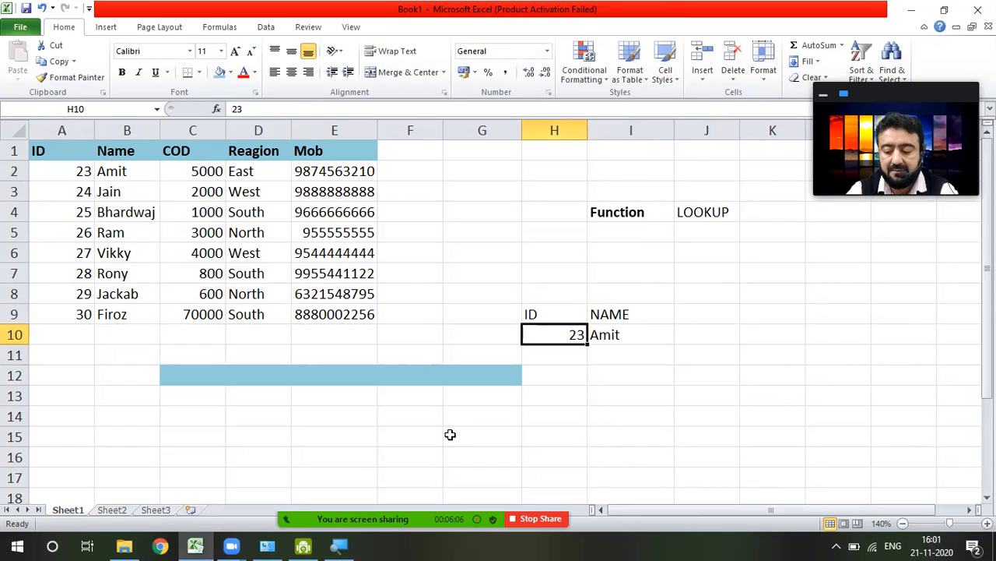
text(24)
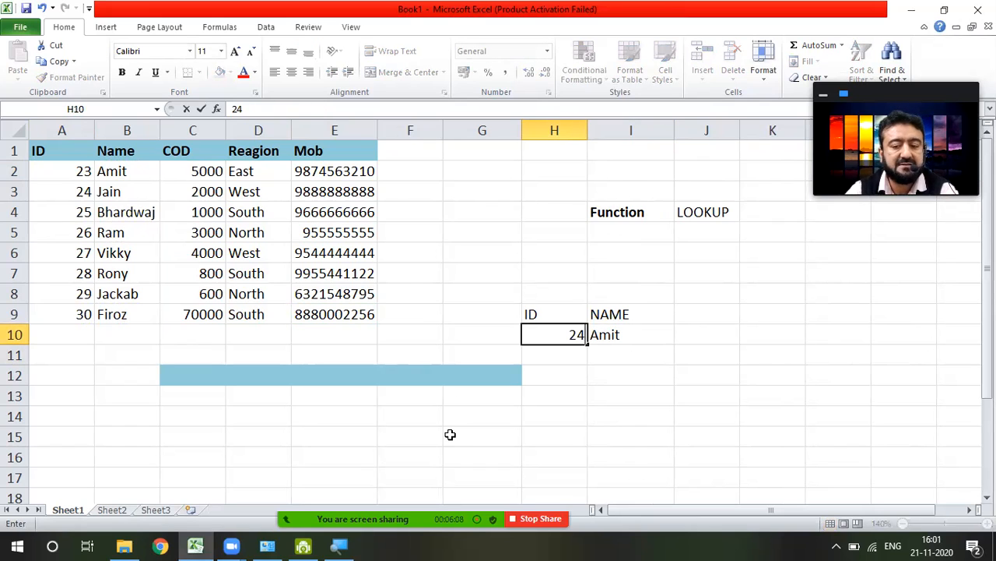
key(Return)
key(Up)
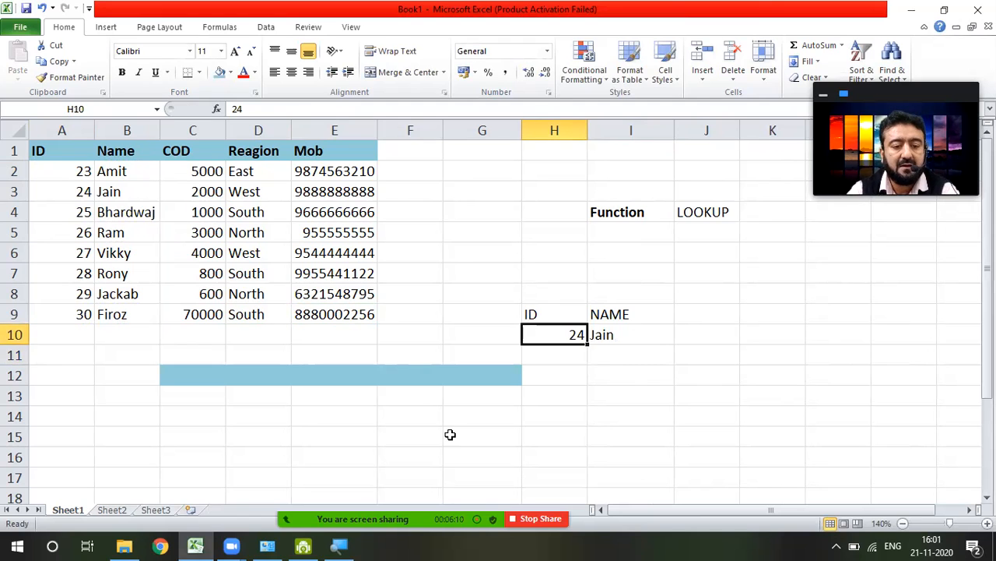
text(2)
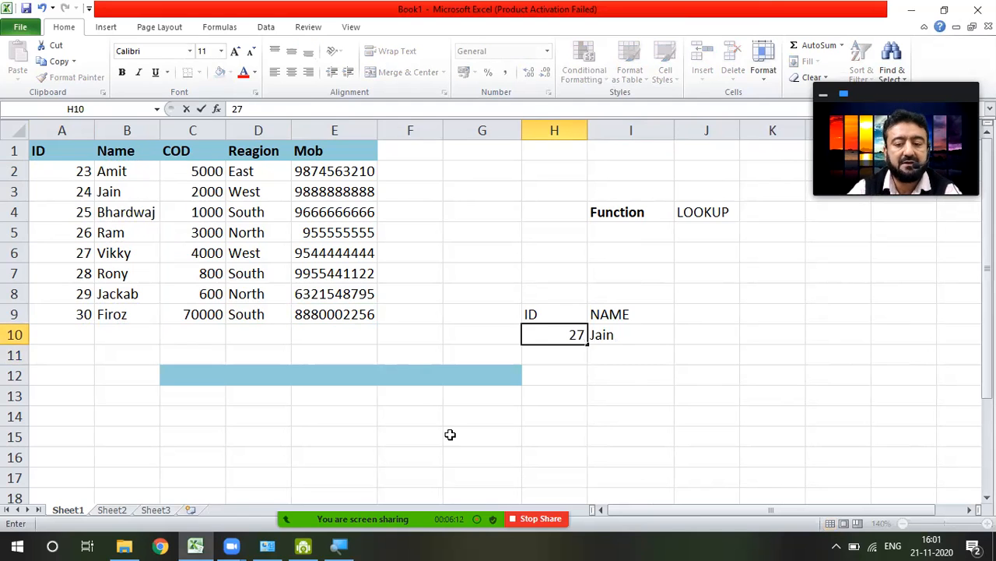
key(Return)
key(Up)
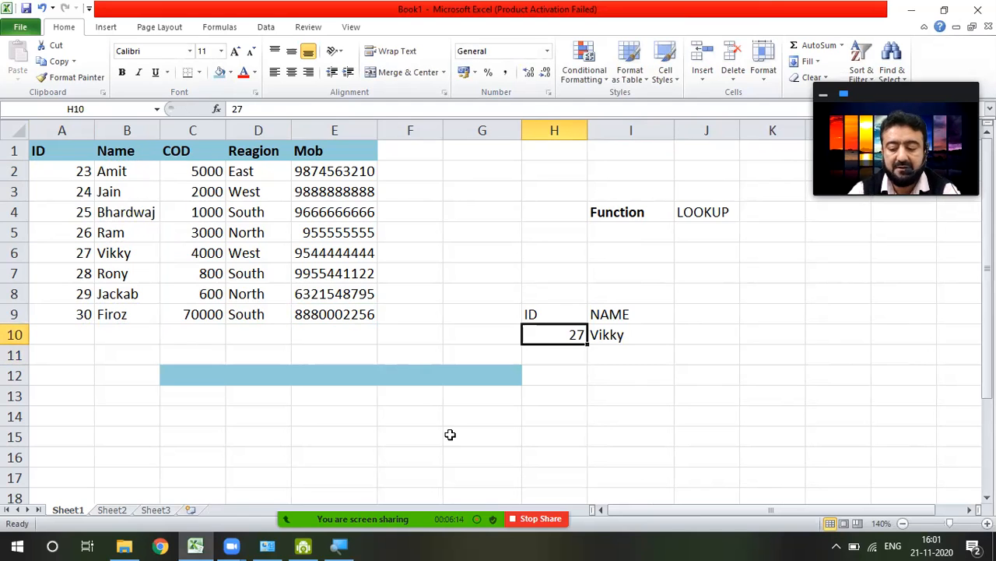
text(30)
key(Return)
key(Up)
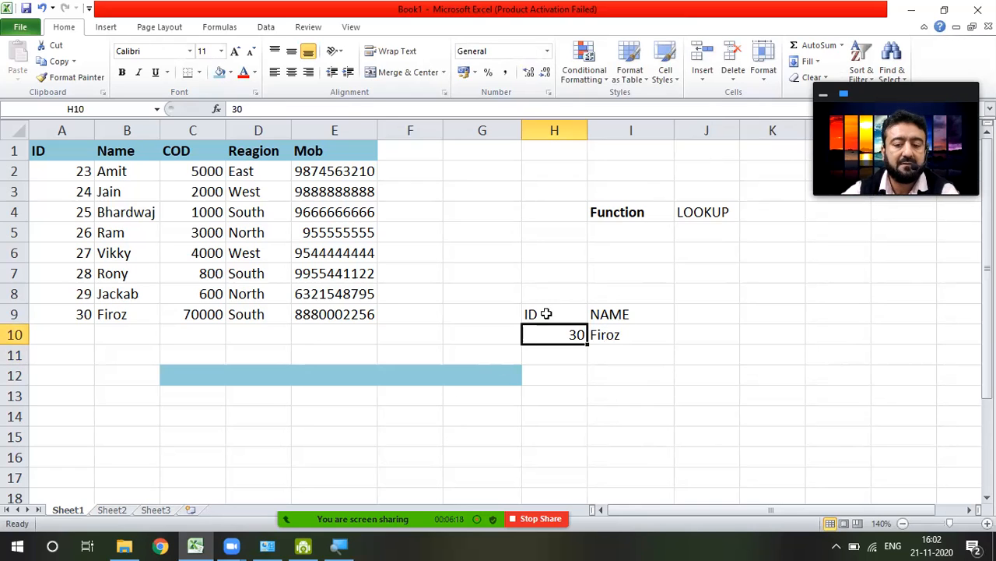
Step: Make the headings in H9:I9 bold and fill them with the same light blue as the table header
drag(546, 313, 605, 314)
key(ctrl+b)
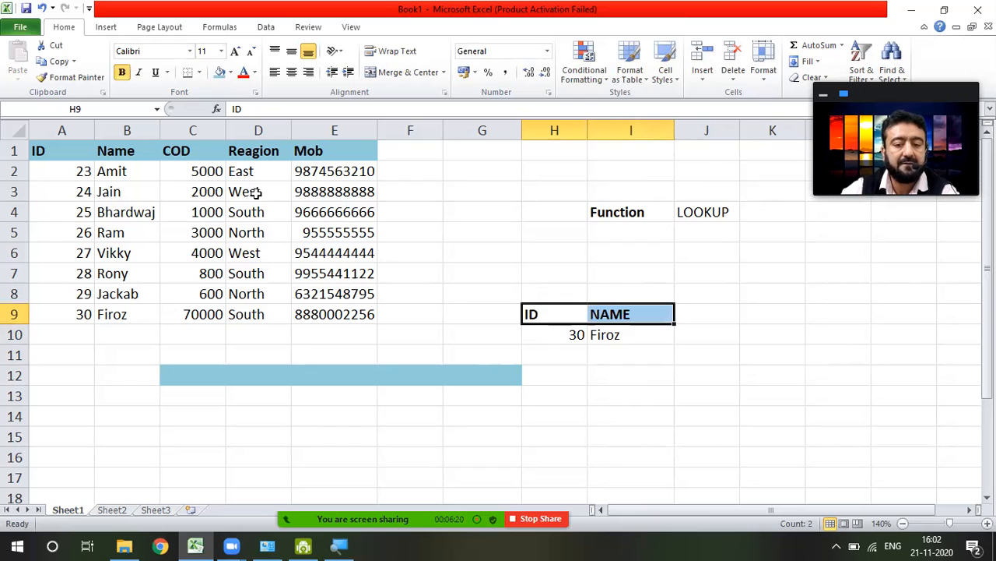
click(221, 71)
click(450, 313)
click(572, 339)
click(630, 333)
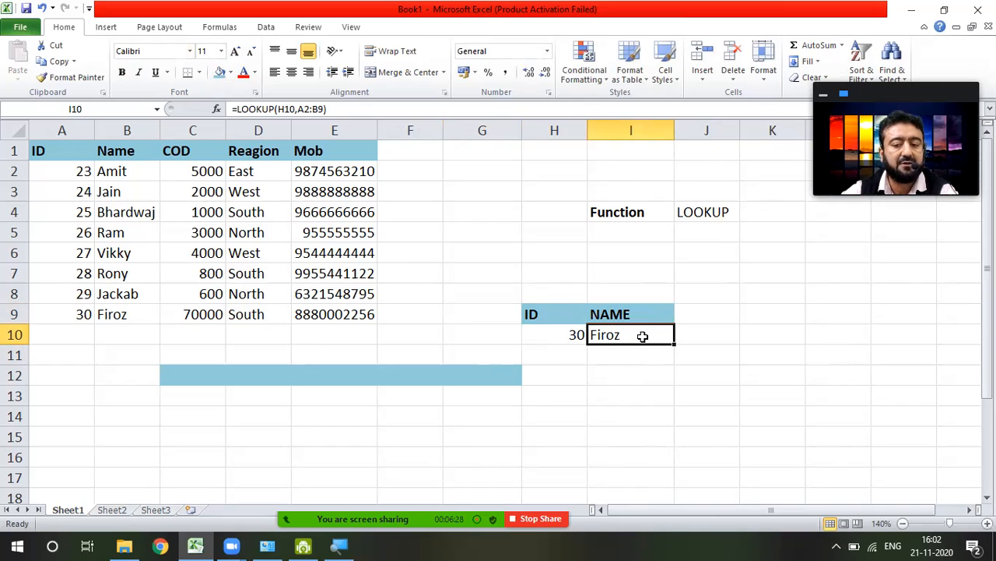
Step: Replace the heading in I9 with COD
double_click(642, 336)
click(639, 309)
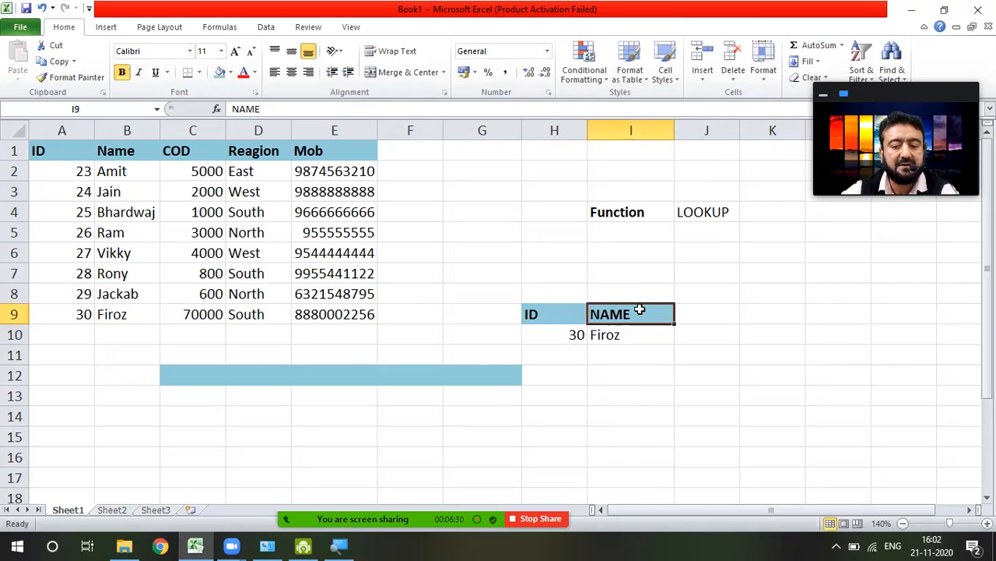
text(COD)
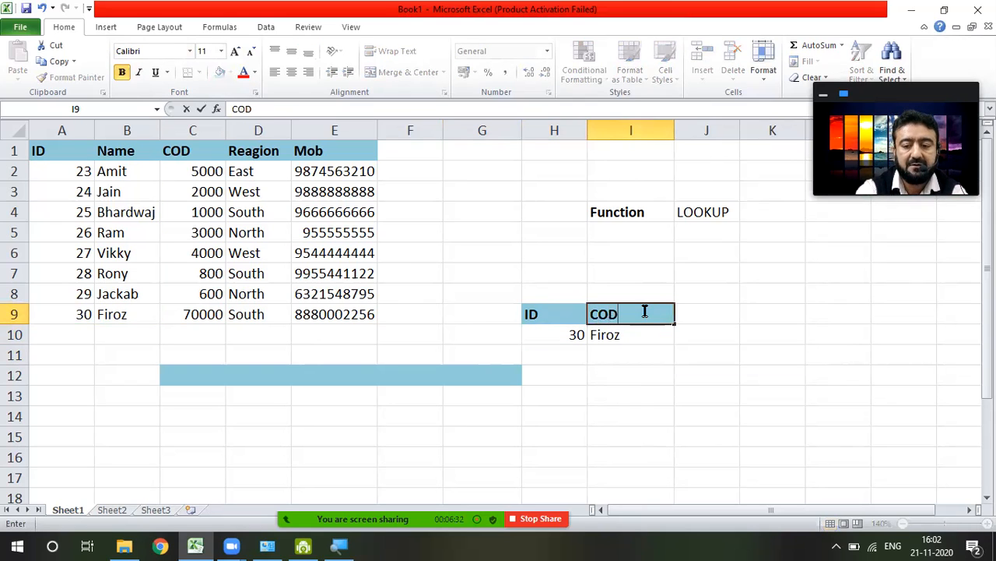
key(Return)
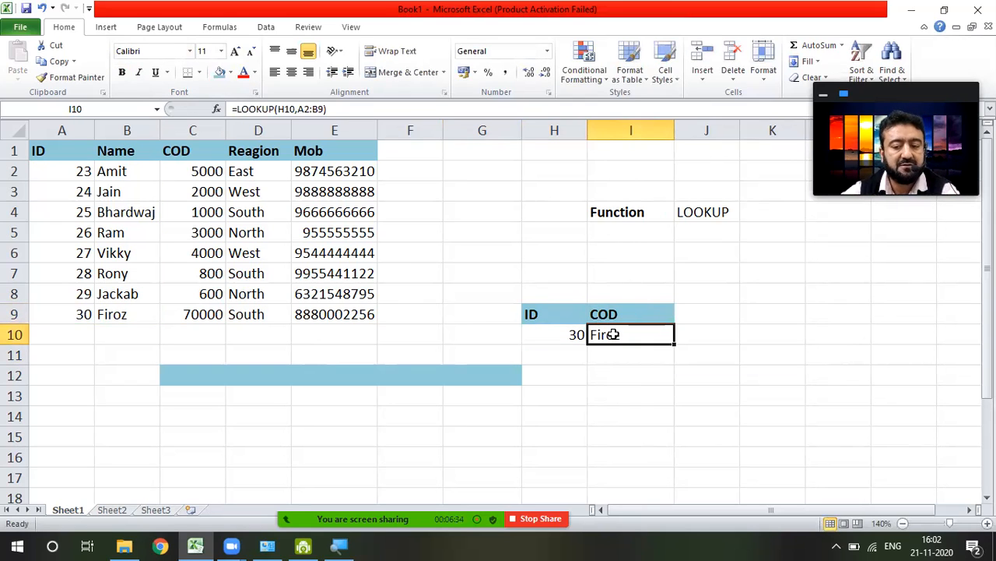
Step: Extend the lookup range in I10's formula to A2:C9 so it returns the COD value
double_click(613, 334)
key(Right)
key(Right)
key(Right)
key(Right)
key(Right)
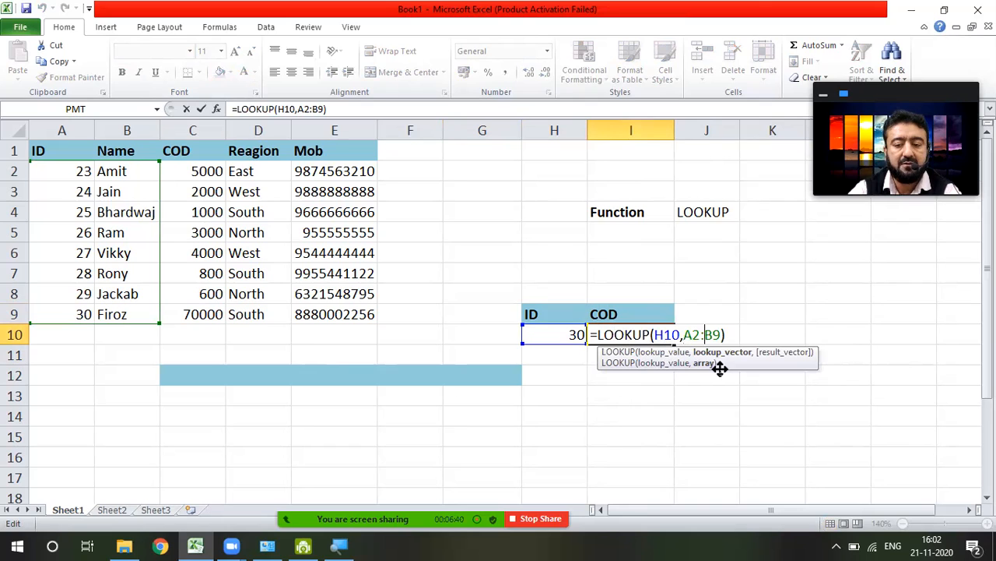
key(shift+Right)
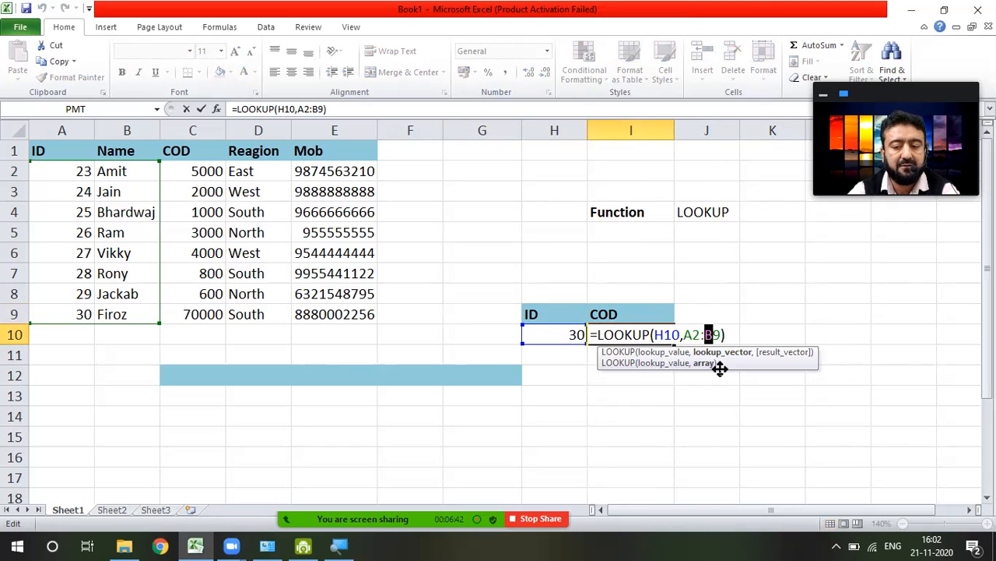
text(C)
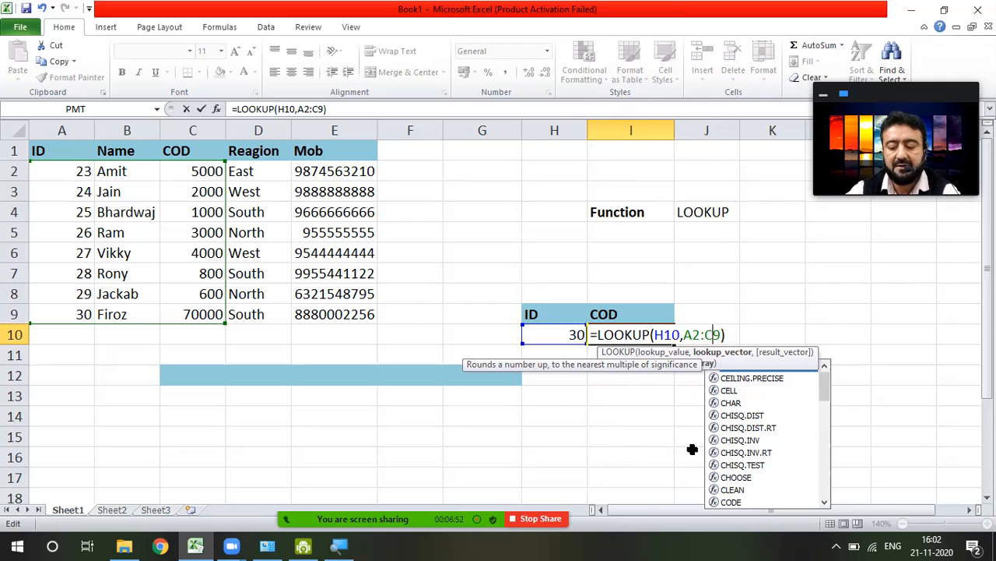
key(Return)
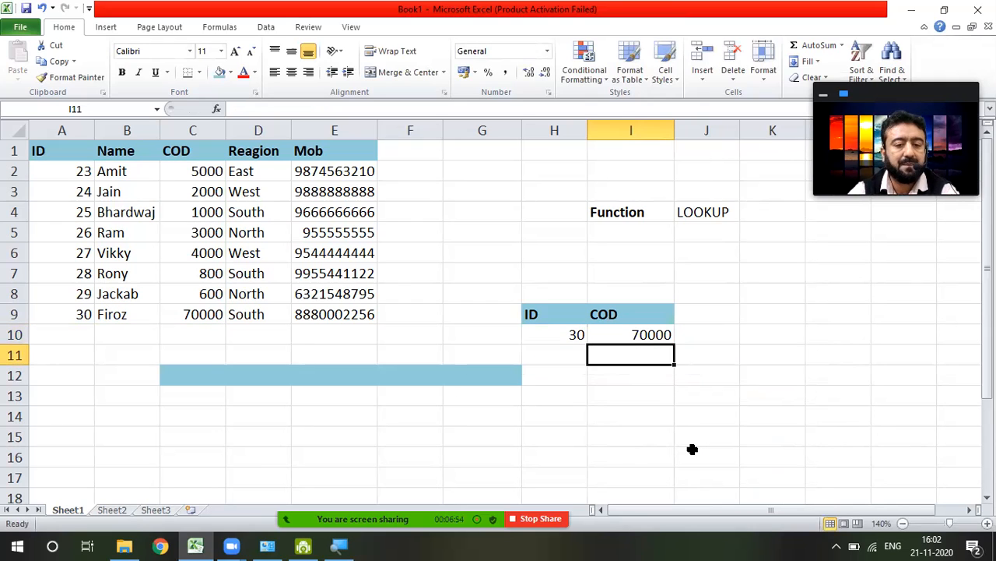
Step: Compare the table rows for IDs 30 and 28, and test the COD lookup by entering 28 in H10
key(Up)
key(Left)
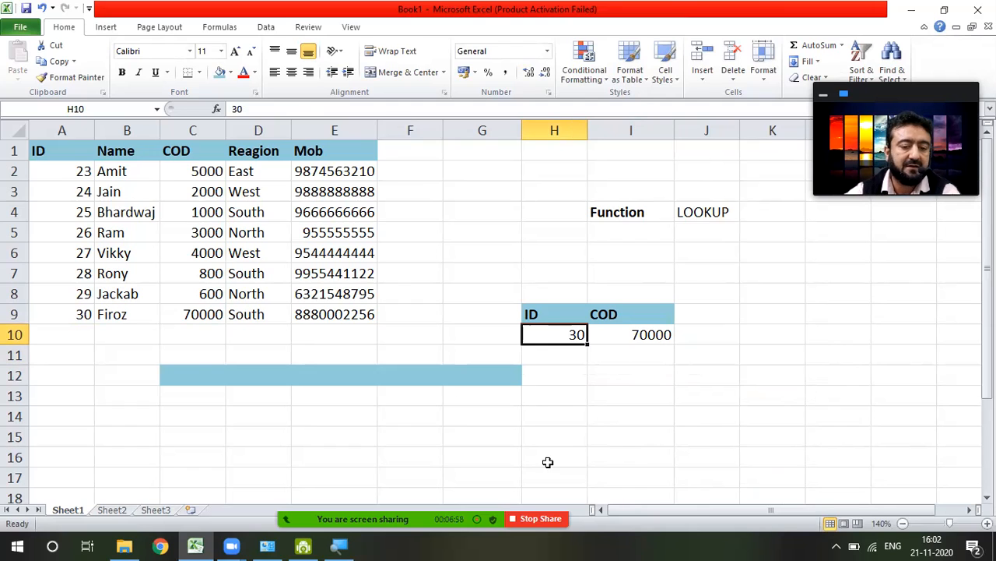
click(74, 315)
drag(74, 314, 182, 316)
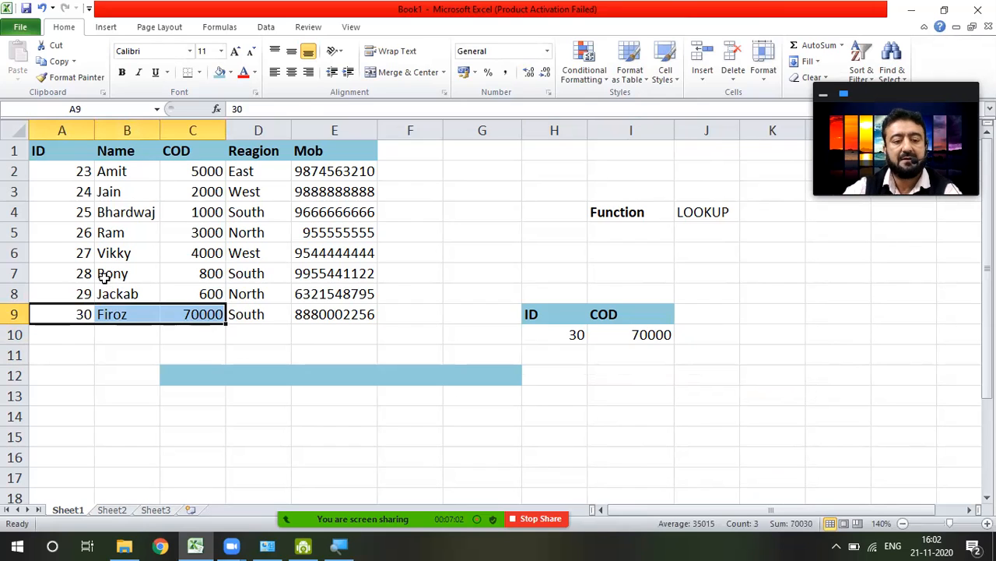
click(73, 274)
click(180, 270)
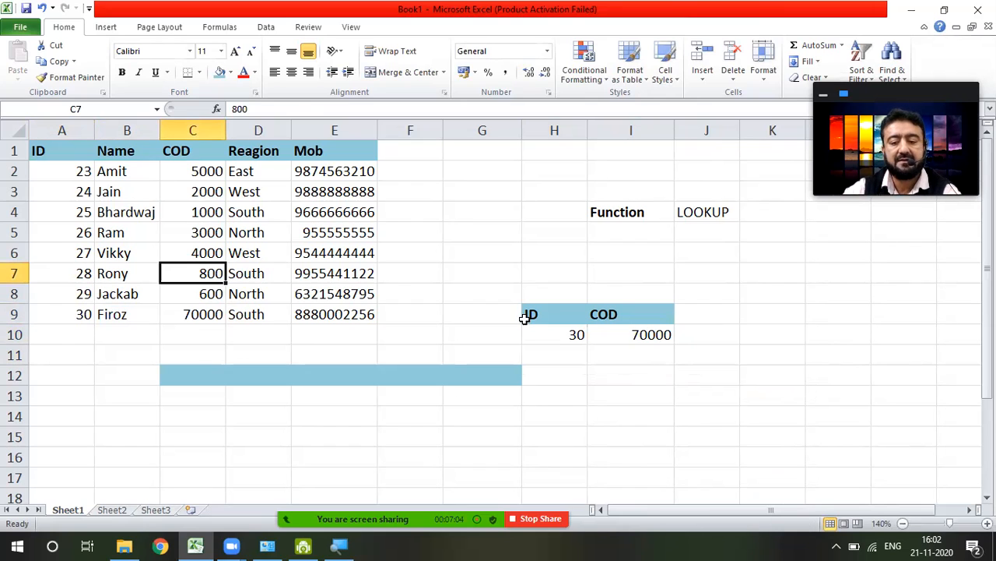
click(561, 334)
text(28)
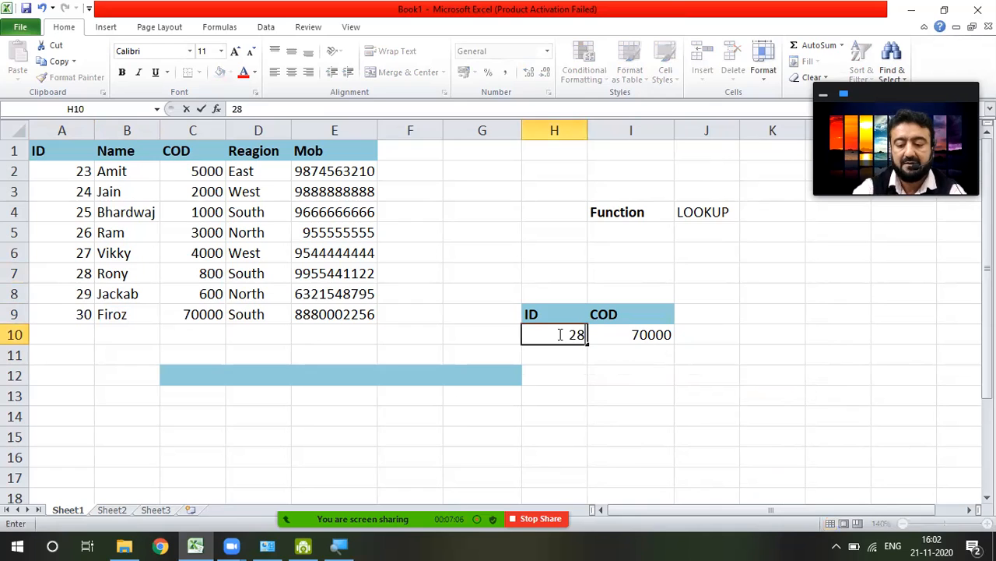
key(Return)
click(560, 334)
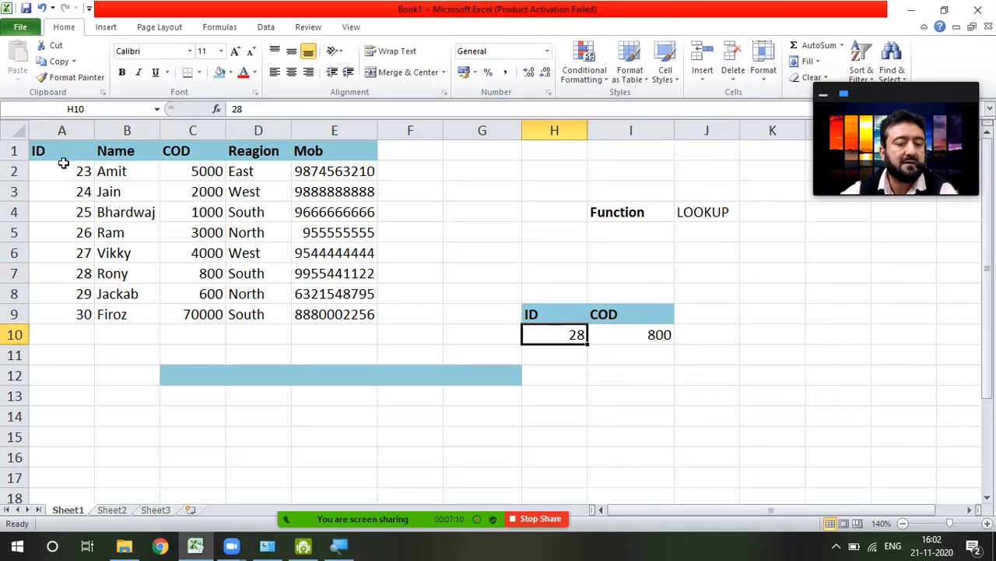
Step: Replace the IDs in A3:A9 with the unsorted values 14, 35, 2, 6, 9, 50 and 32
drag(54, 173, 53, 306)
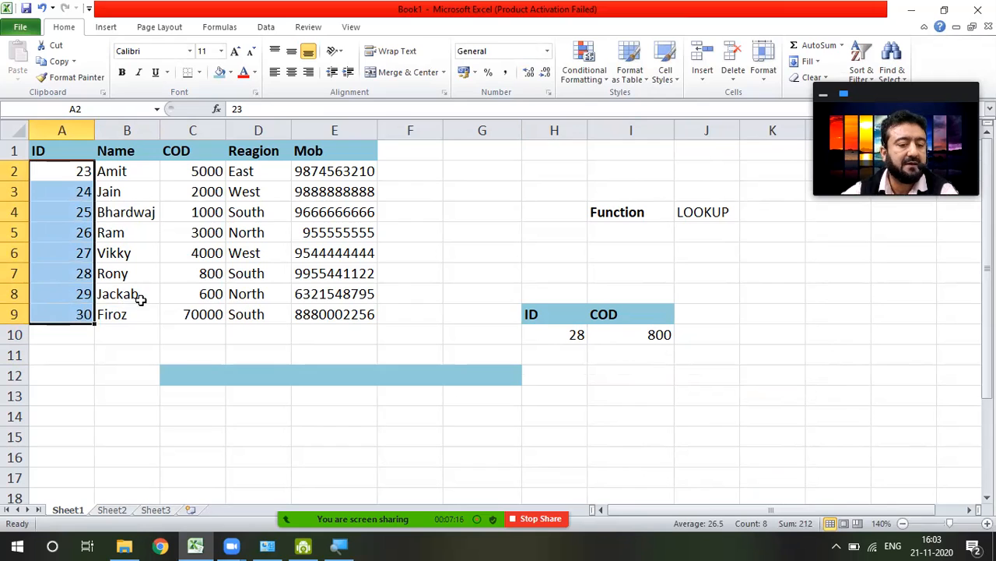
click(66, 192)
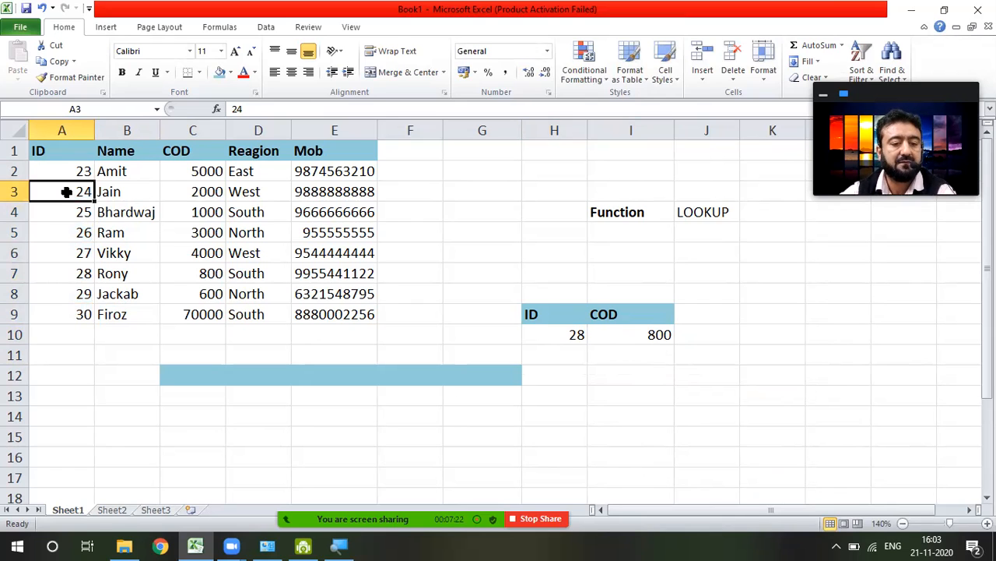
text(14)
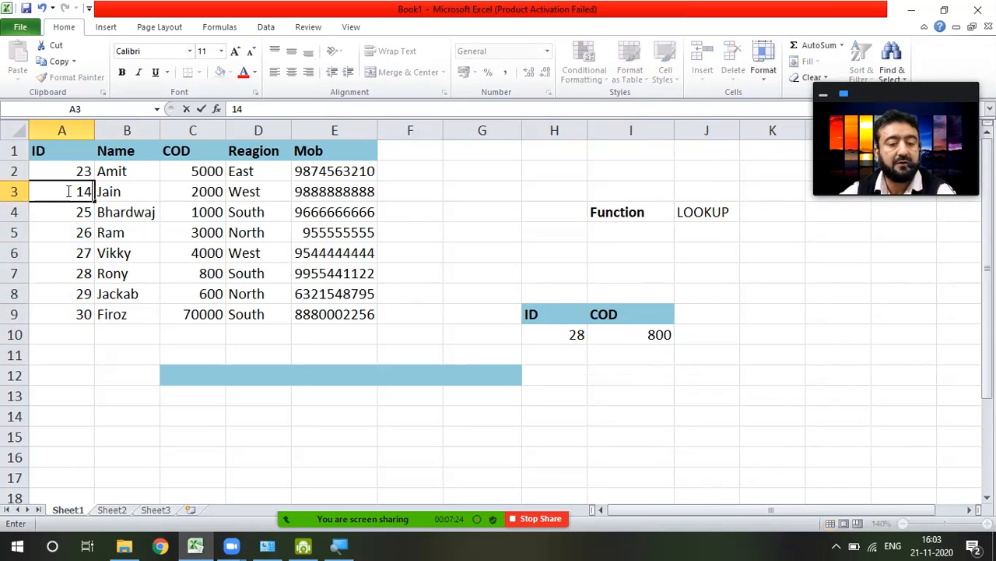
key(Return)
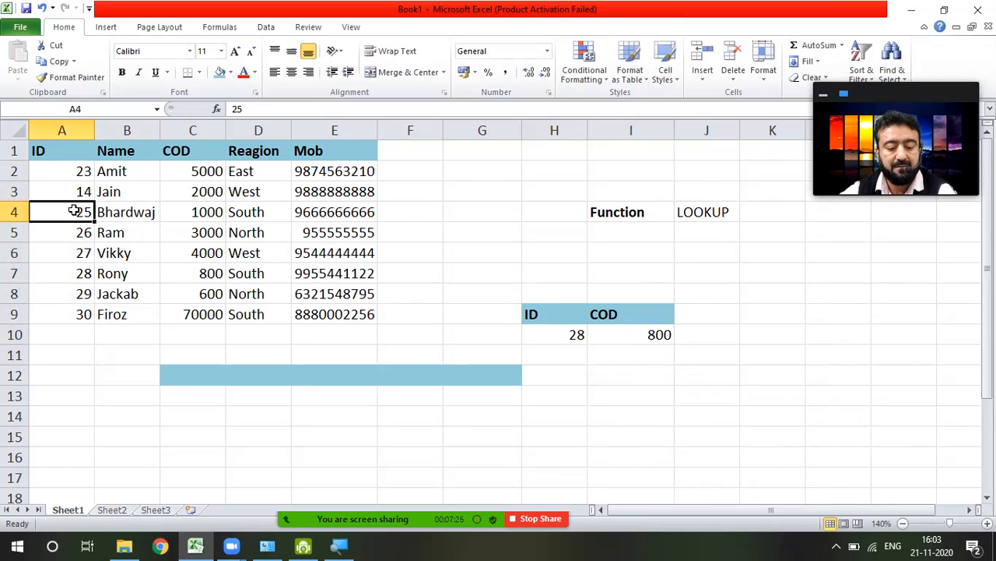
text(35)
key(Return)
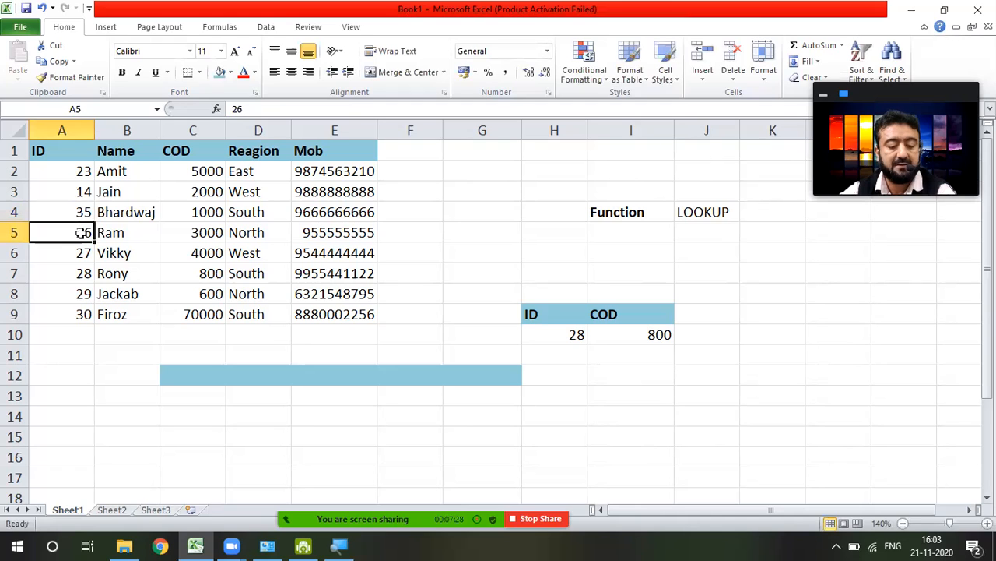
text(2)
key(Return)
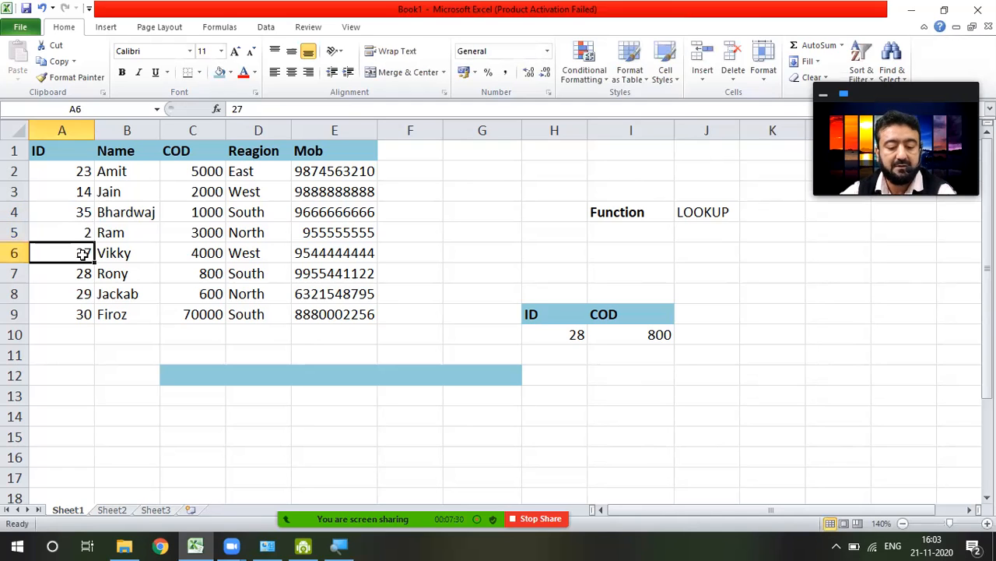
text(6)
key(Return)
text(9)
key(Return)
text(50)
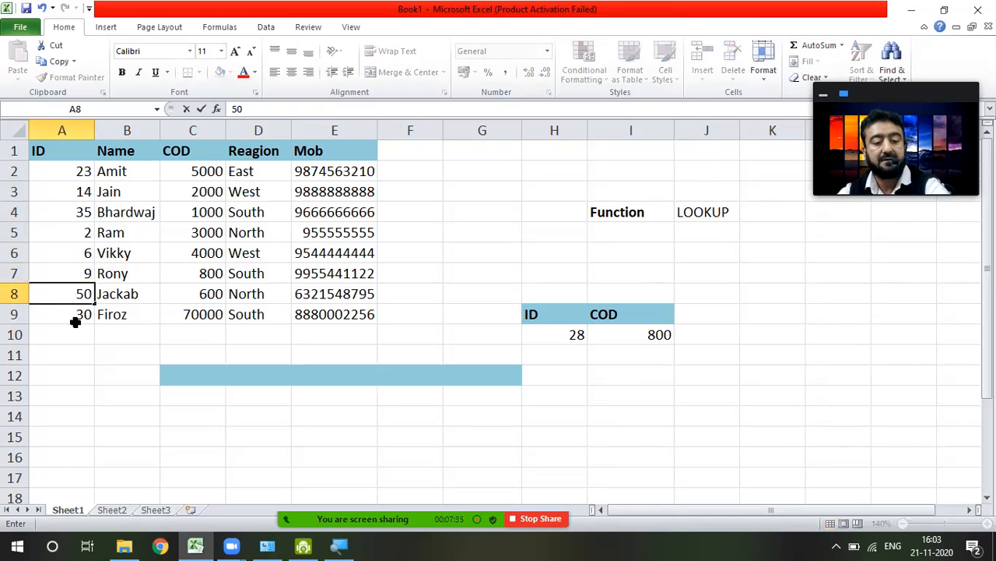
key(Return)
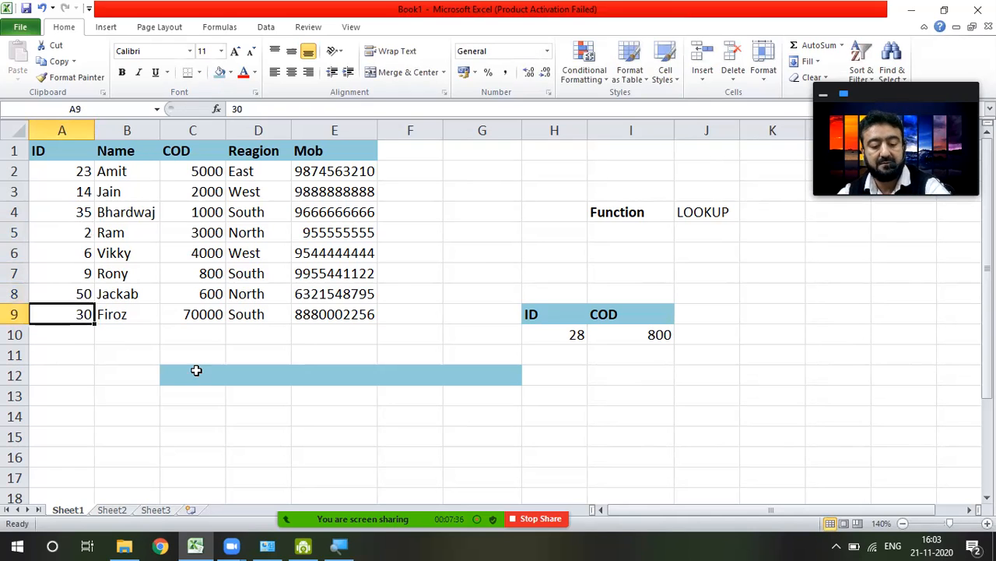
text(32)
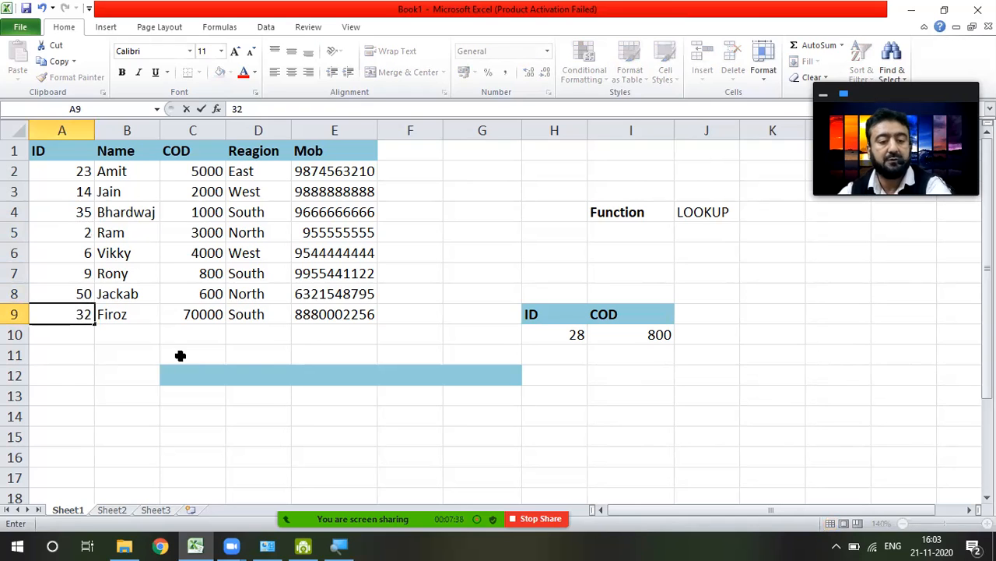
key(Return)
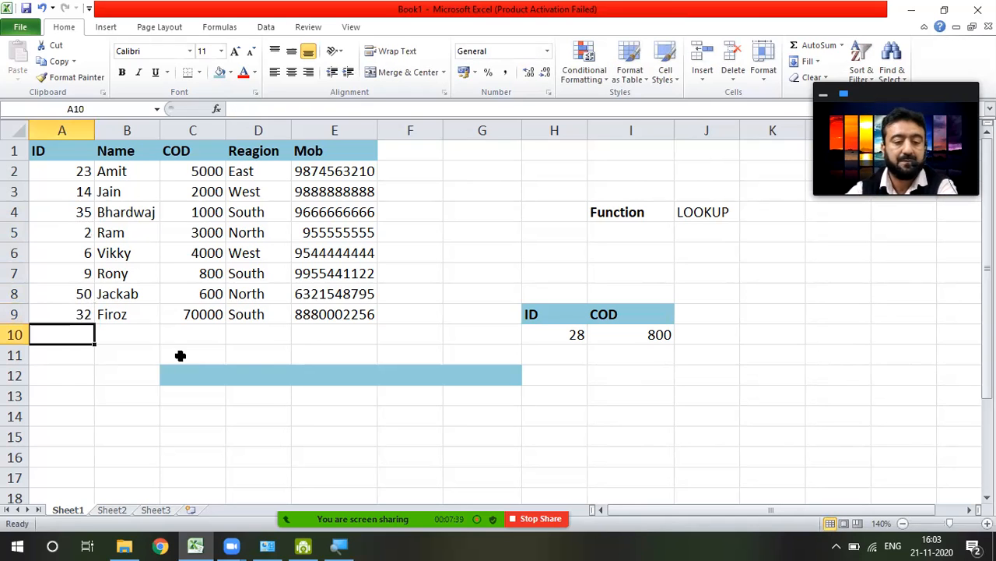
Step: Test the COD lookup against the unsorted IDs by entering 23 and 14 one after another in H10
click(574, 346)
text(23)
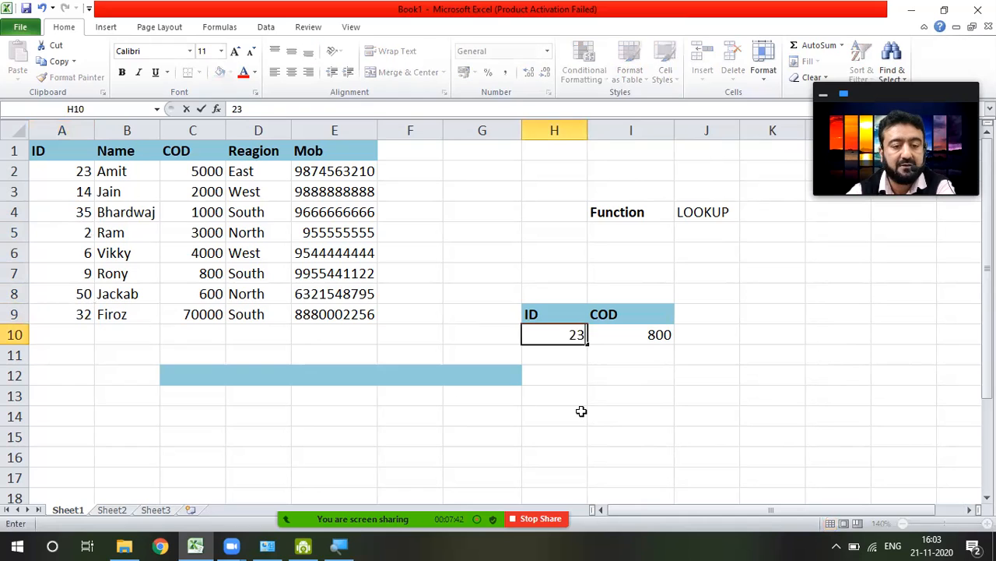
key(Return)
key(Up)
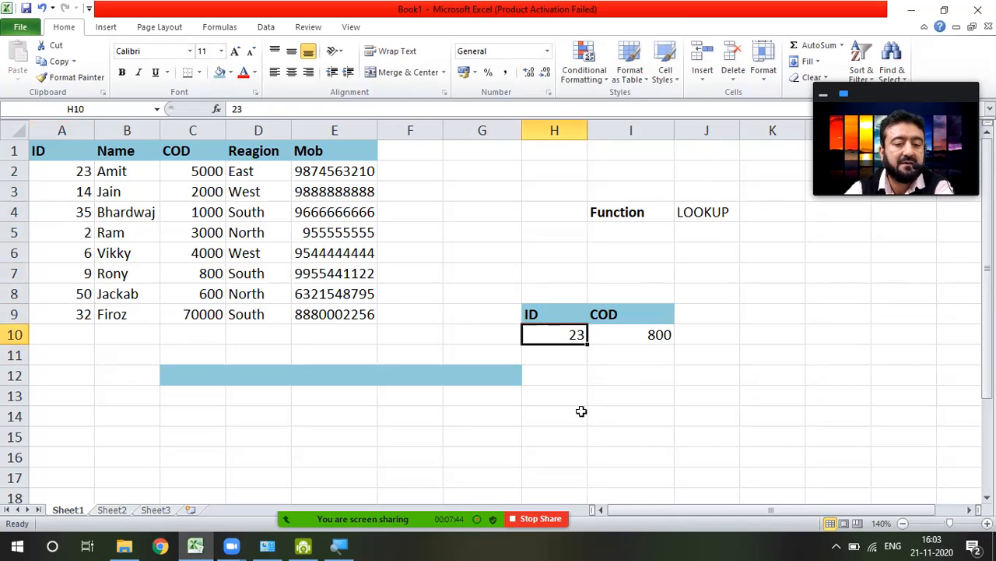
key(Right)
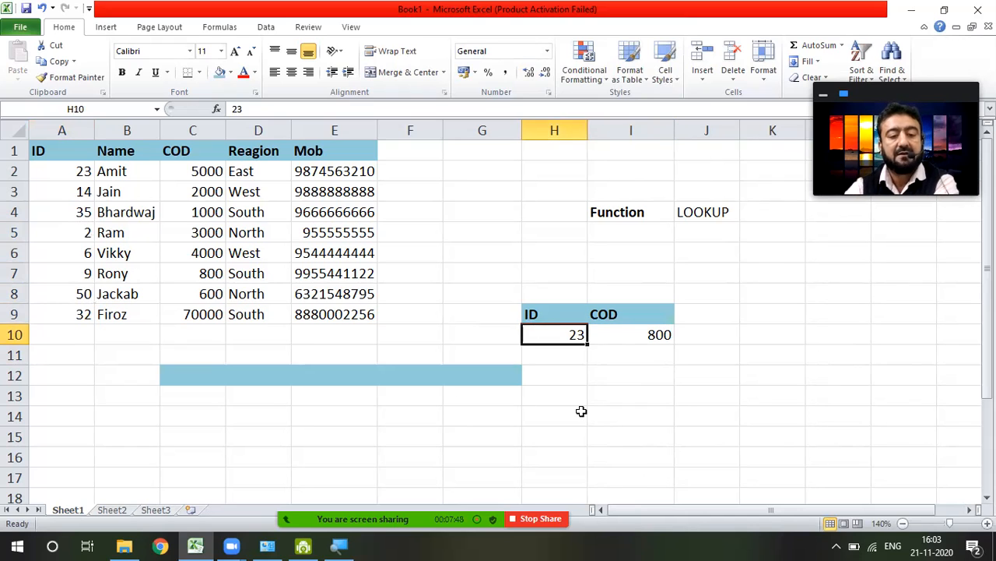
text(14)
key(Return)
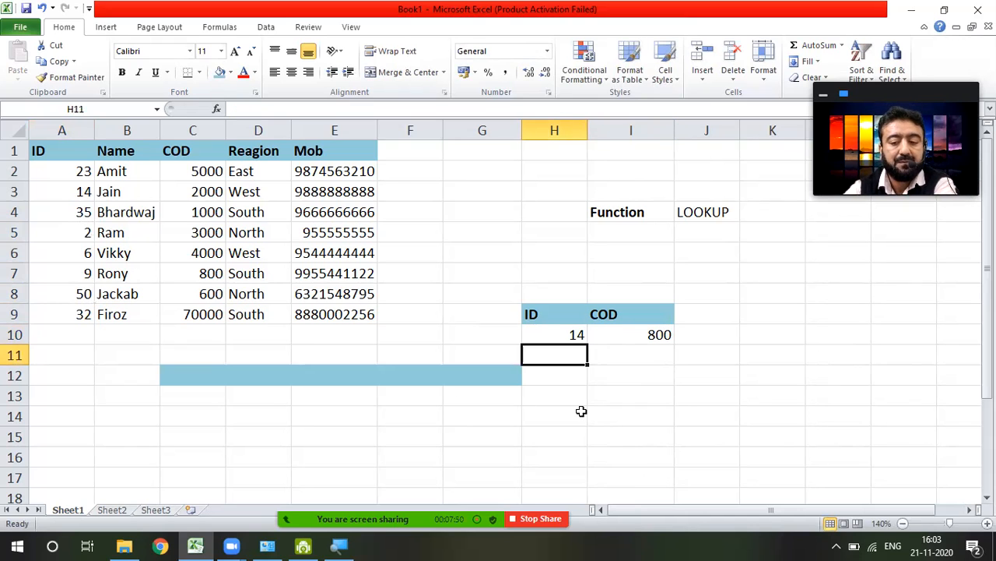
key(Up)
key(Right)
key(Right)
key(Left)
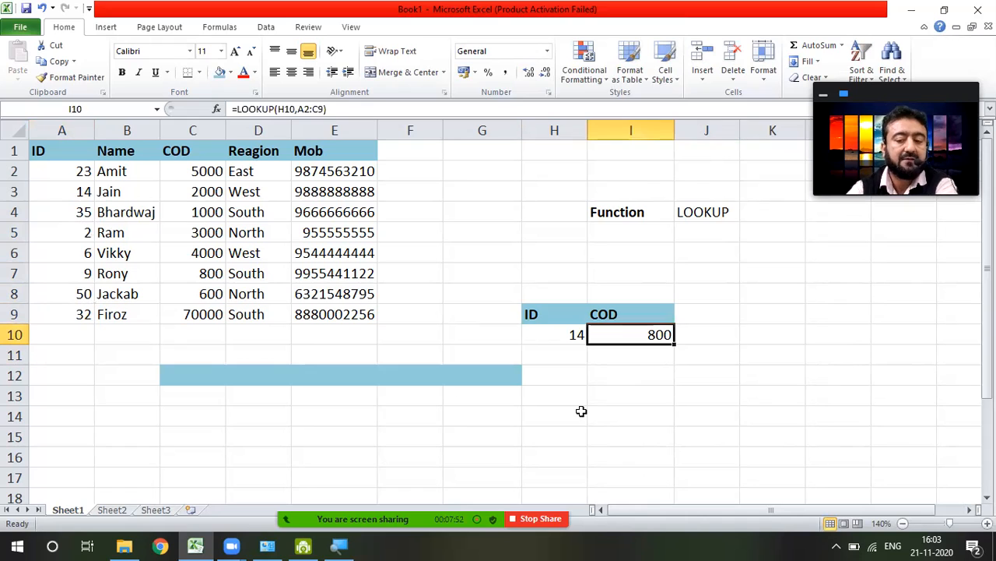
Step: Refill the ID column A2:A9 with the consecutive series 23 to 30, starting from A2
click(72, 170)
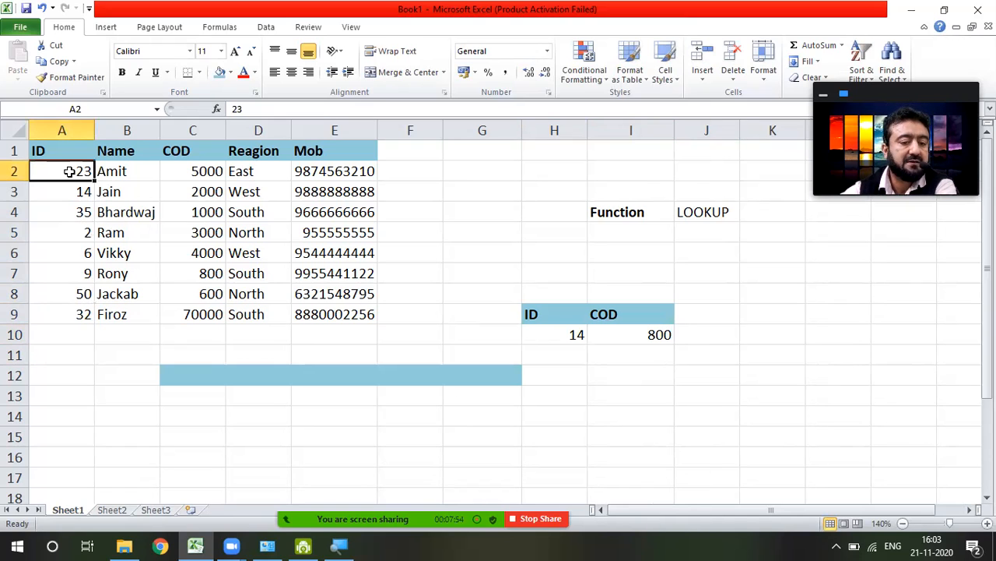
drag(93, 178, 80, 325)
click(78, 169)
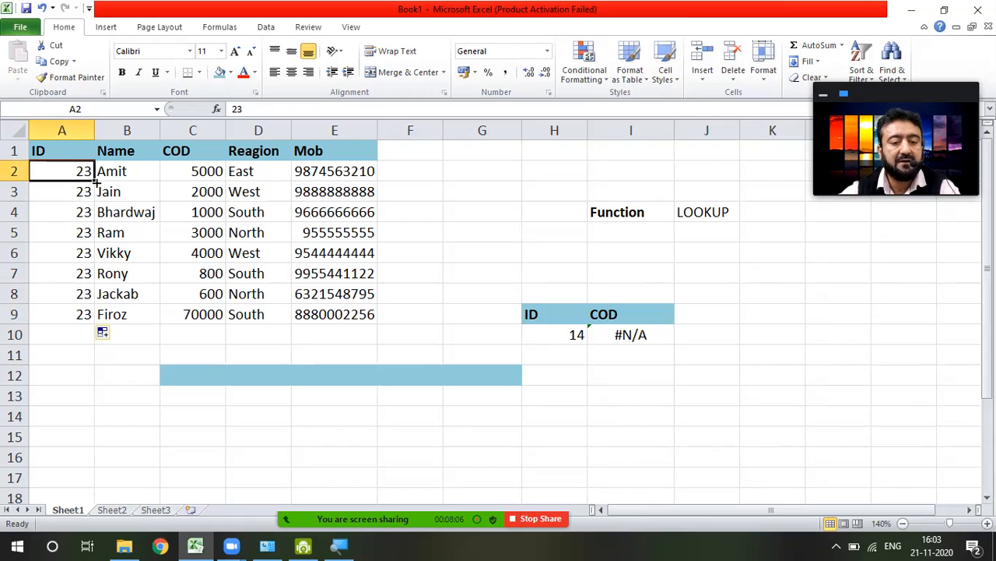
drag(94, 177, 80, 317)
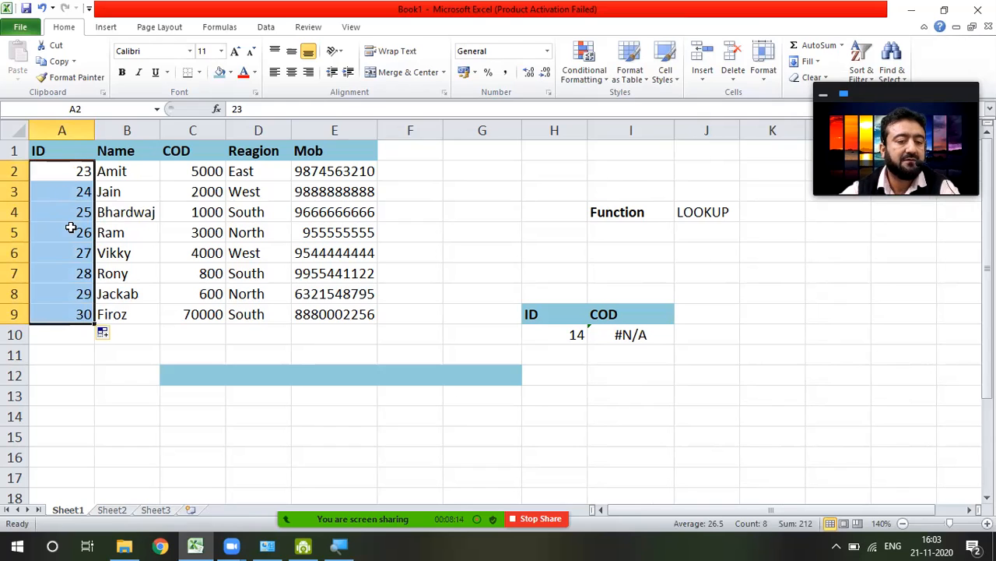
click(70, 371)
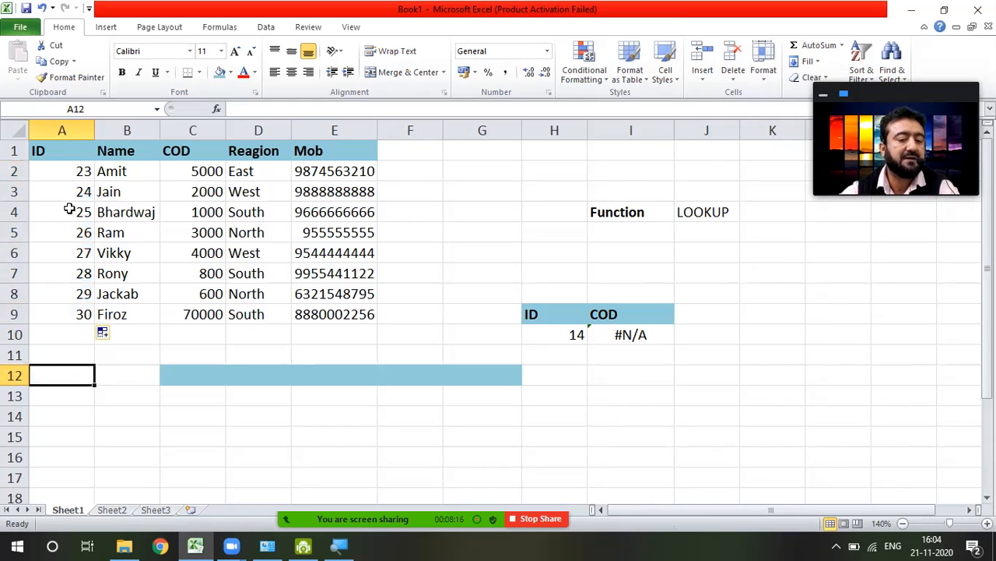
click(63, 171)
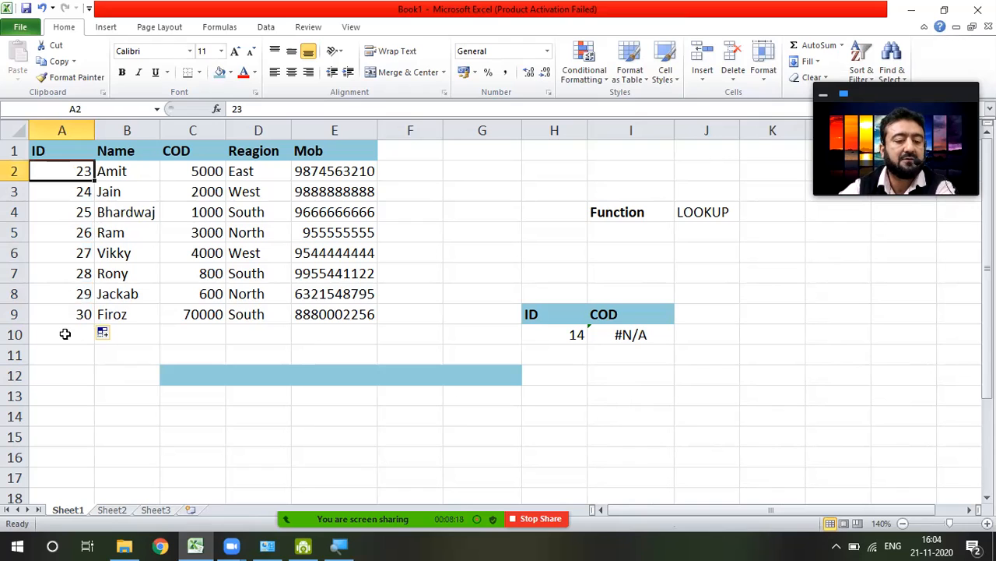
Step: Test the COD lookup against the sorted IDs by entering 23 and 26 one after another in H10
click(590, 399)
click(580, 334)
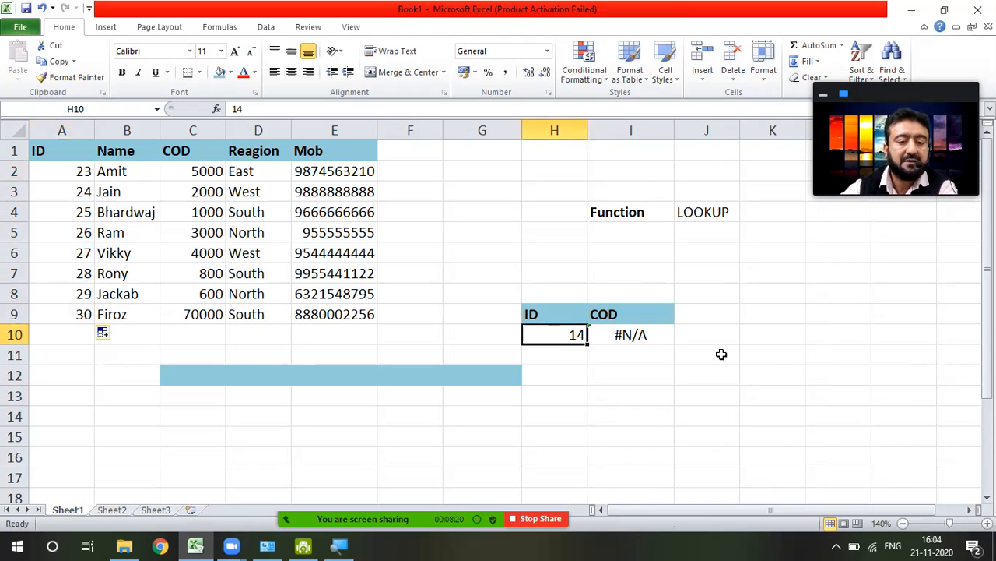
text(23)
key(Return)
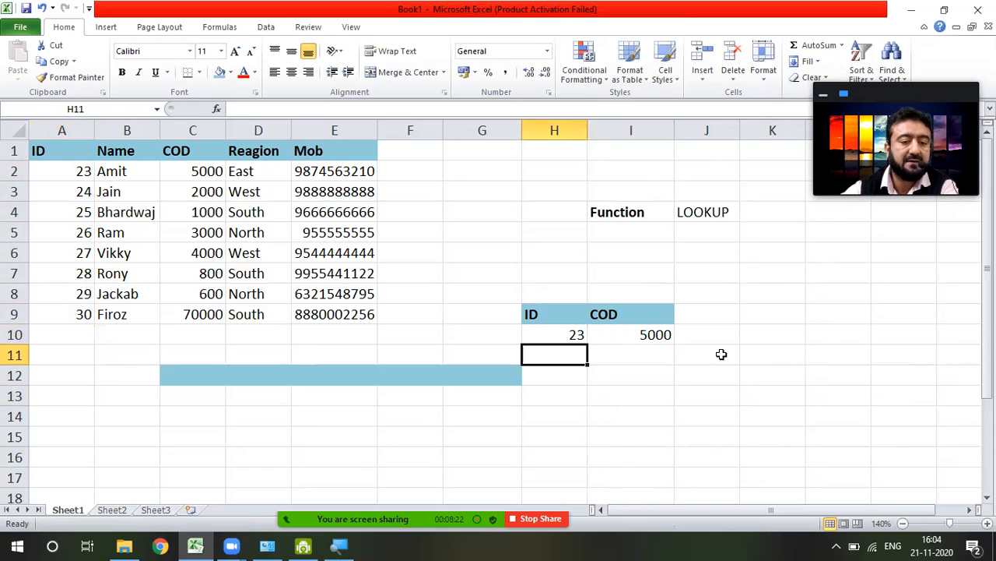
click(207, 173)
click(73, 233)
click(187, 238)
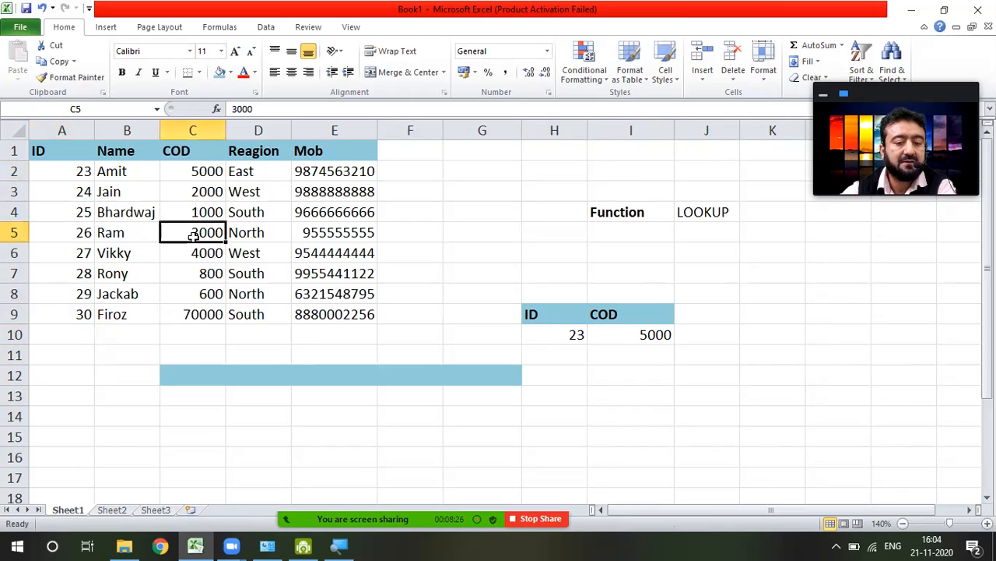
drag(541, 339, 540, 346)
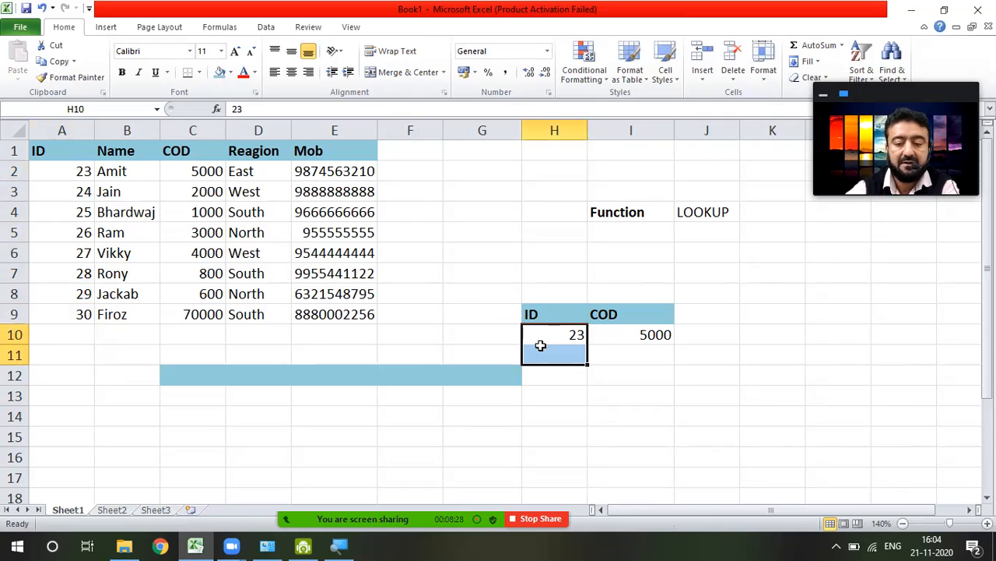
text(26)
key(Return)
key(Up)
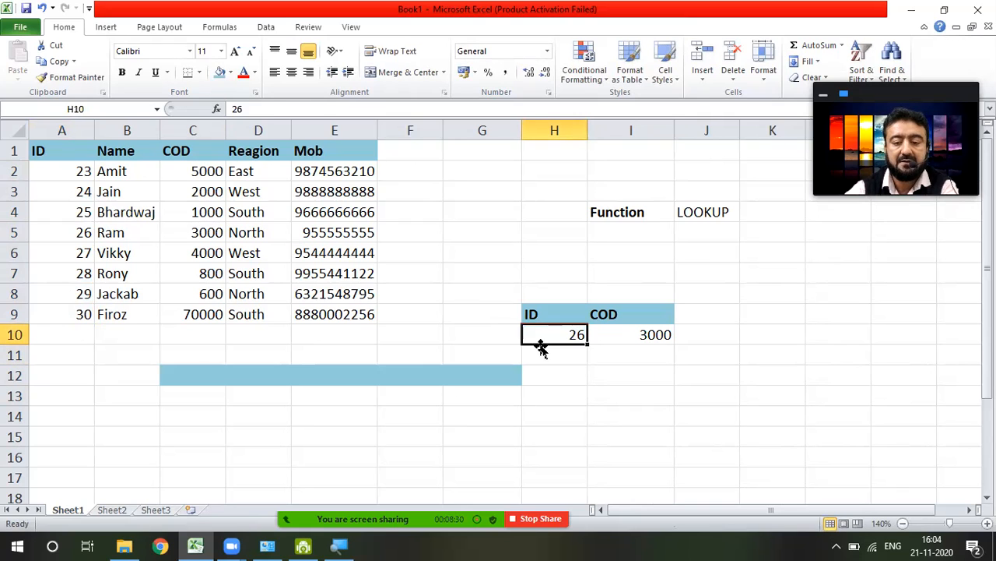
key(Right)
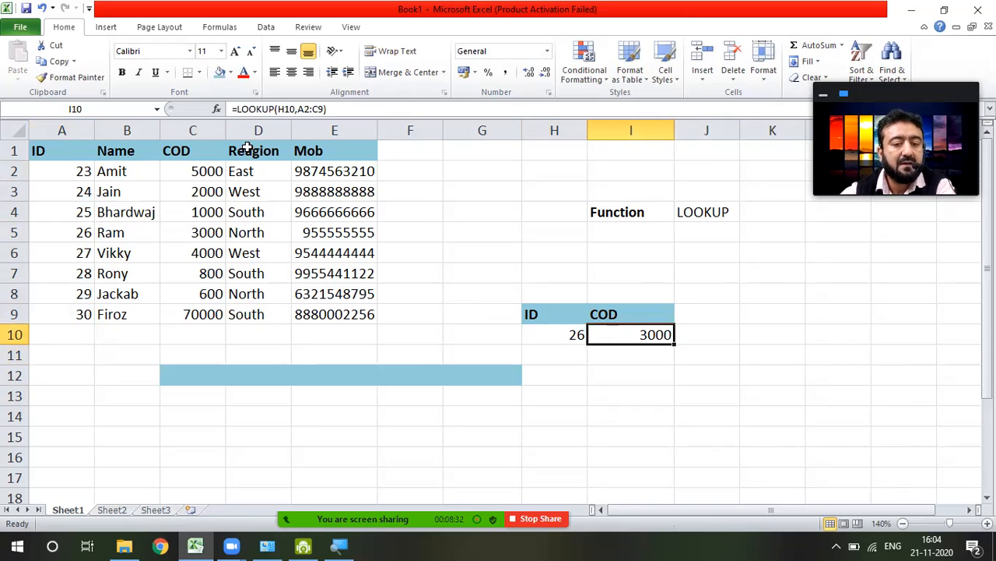
Step: Replace the COD heading in I9 with a copy of the Reagion heading from D1
click(620, 316)
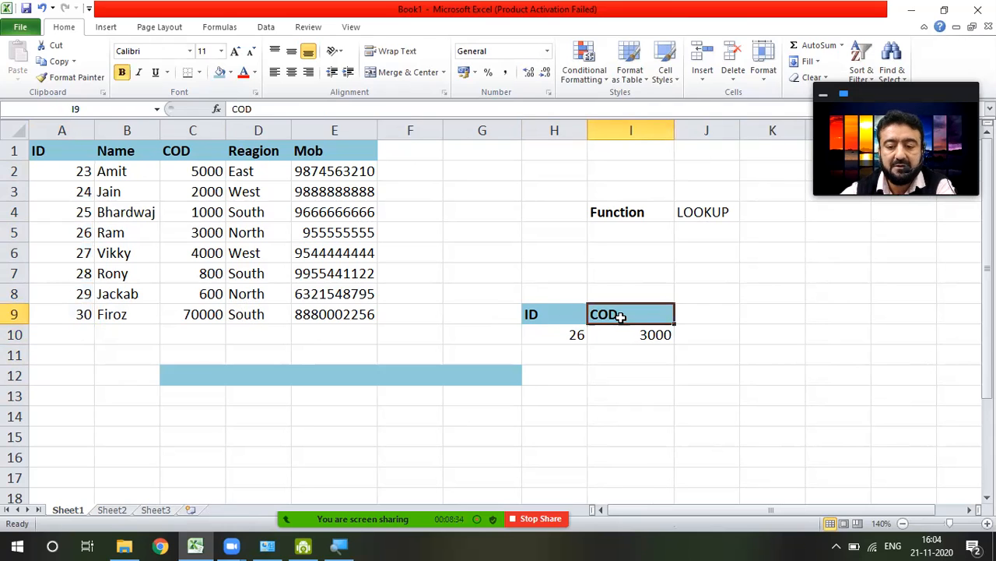
double_click(627, 316)
key(BackSpace)
key(BackSpace)
key(BackSpace)
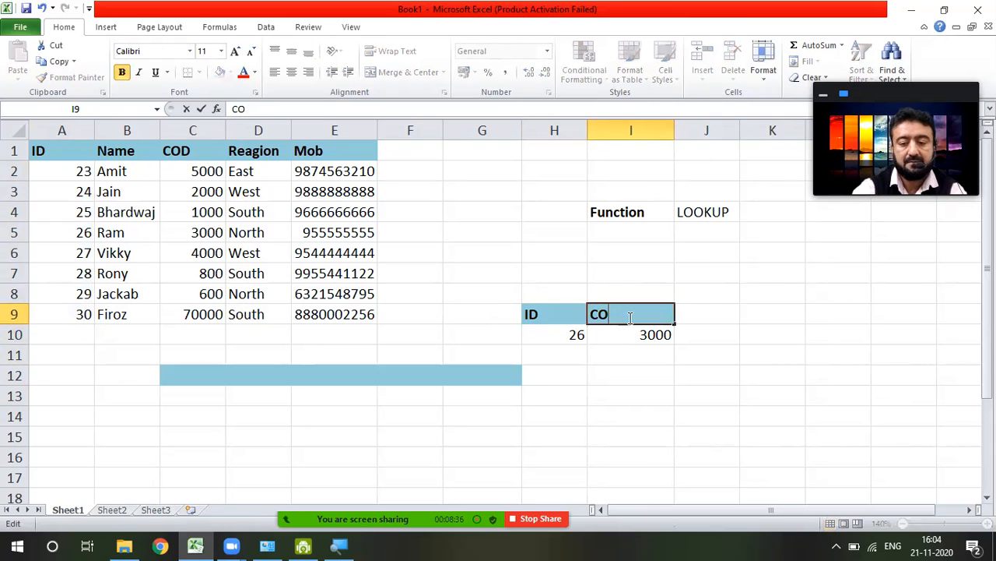
click(264, 151)
key(ctrl+c)
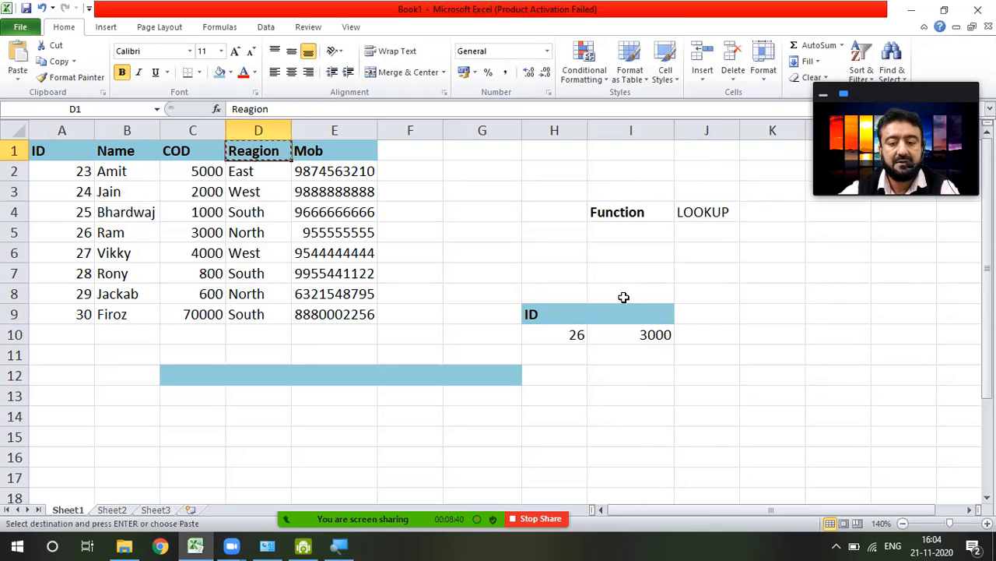
click(633, 313)
key(ctrl+v)
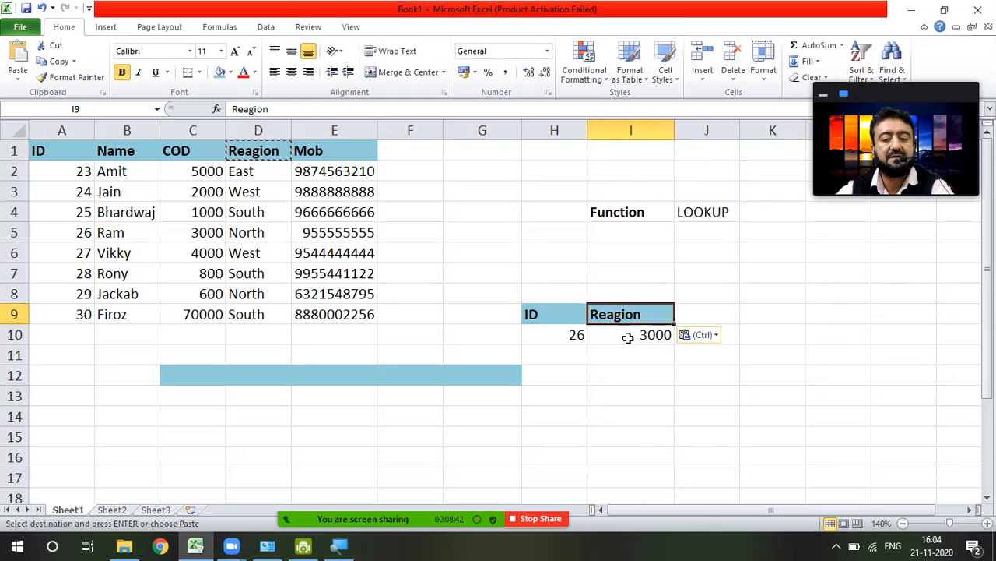
Step: Extend the LOOKUP array in I10 to A2:D9 so that the formula returns the region
click(630, 337)
double_click(633, 335)
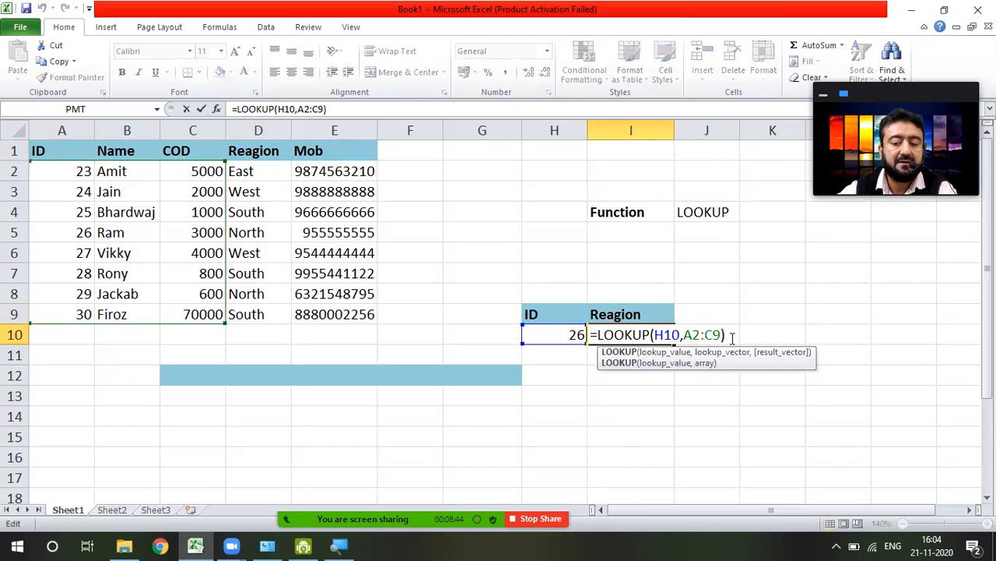
drag(713, 335, 706, 335)
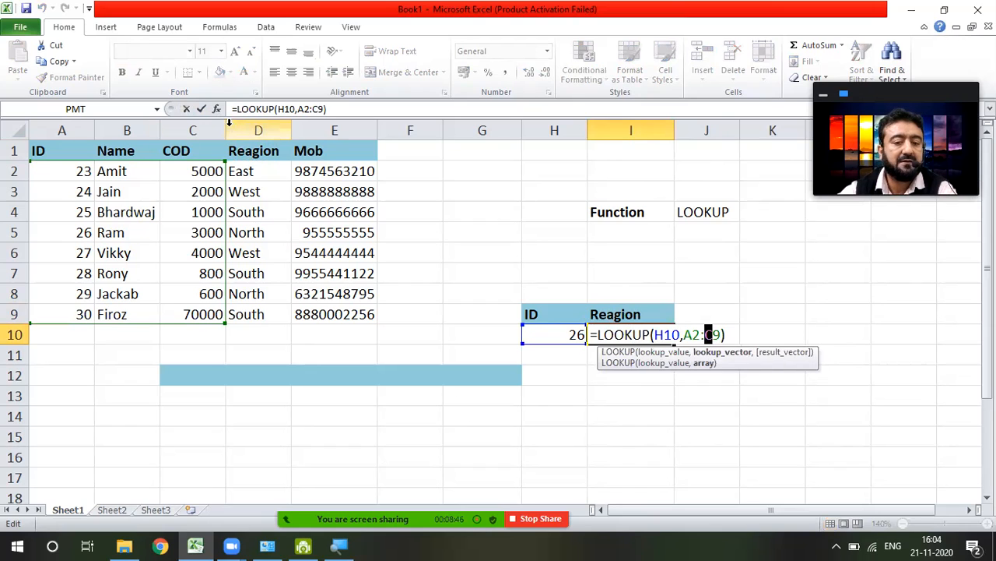
drag(227, 322, 280, 327)
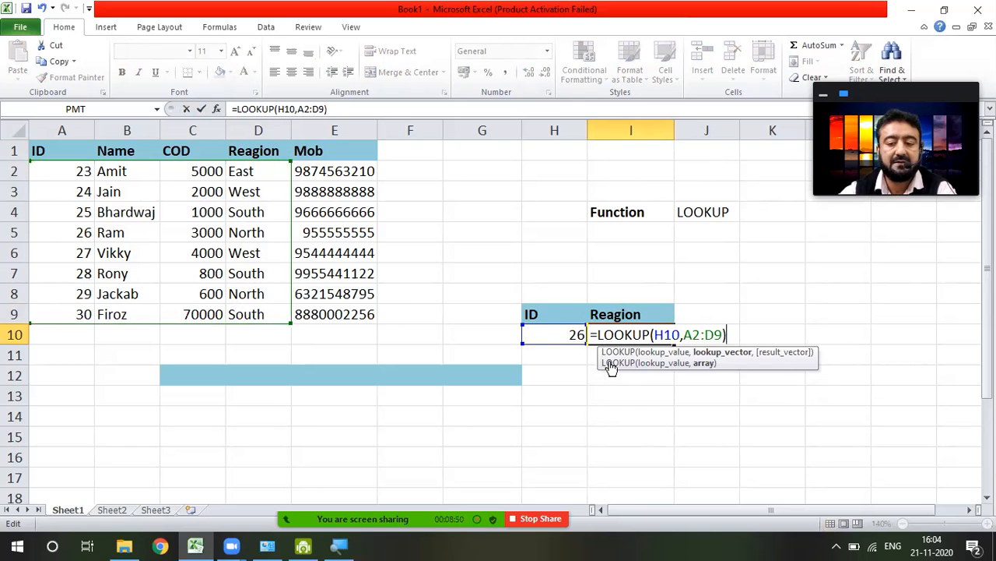
key(Return)
key(Up)
key(Left)
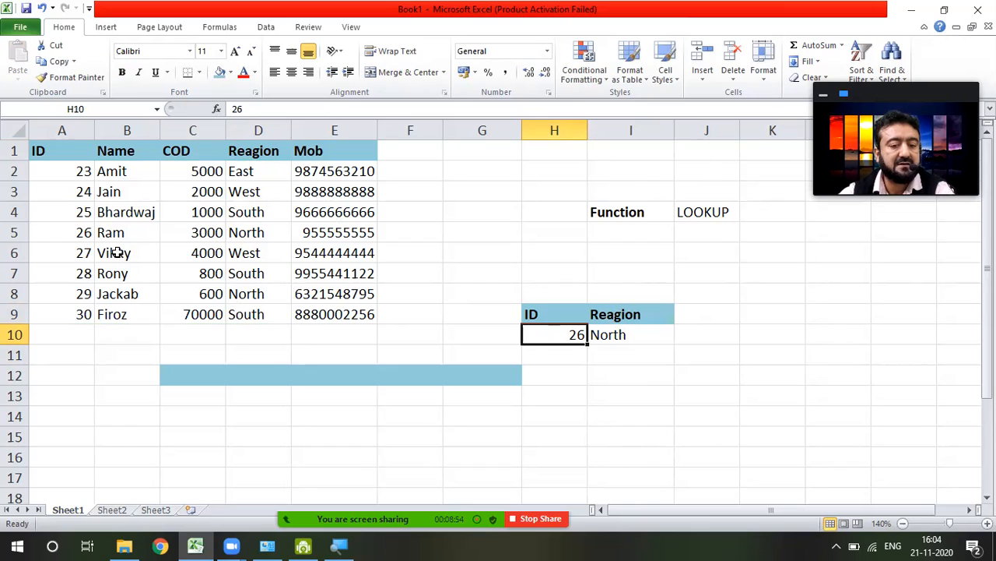
Step: Compare the IDs and regions in the source table, and test the region lookup by entering 30 in H10
click(258, 233)
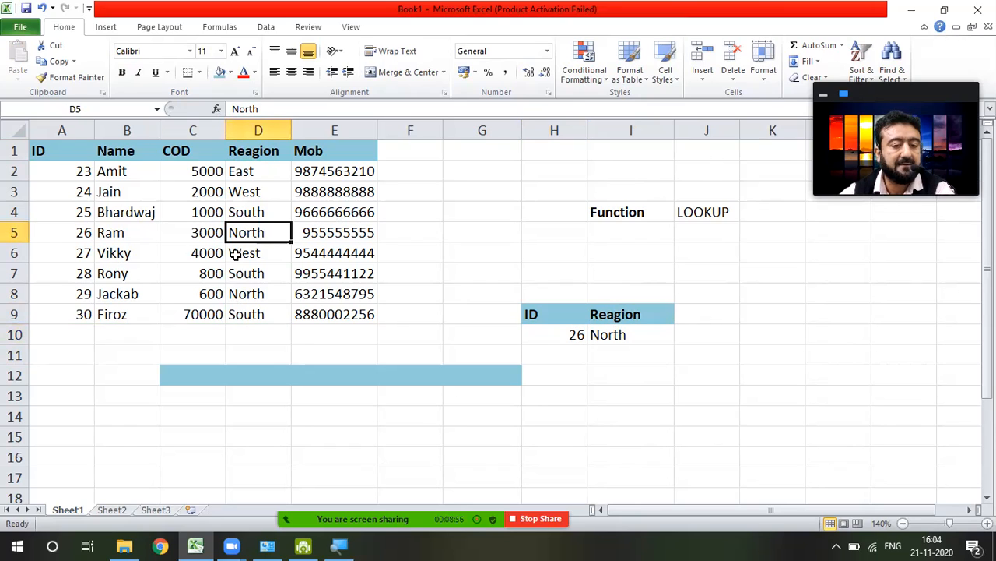
click(62, 298)
click(254, 294)
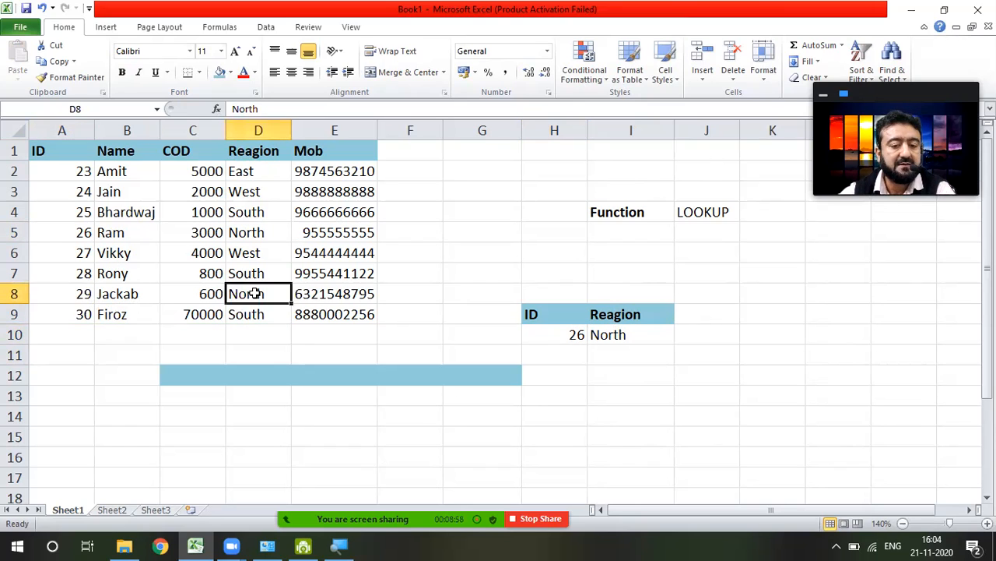
click(66, 312)
click(572, 335)
text(30)
key(Return)
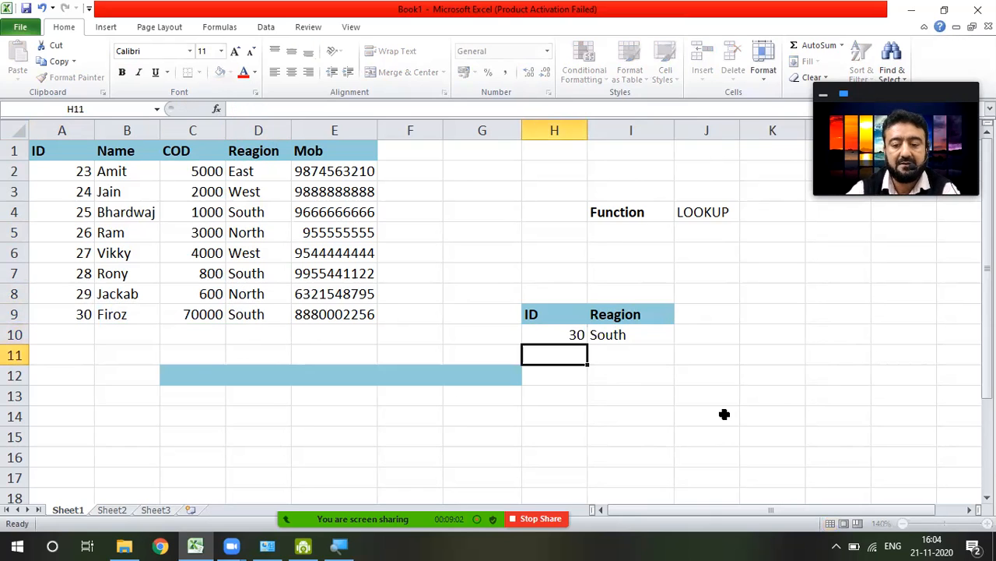
Step: Test the region lookup with ID 23 by copying A2 into H10
click(64, 167)
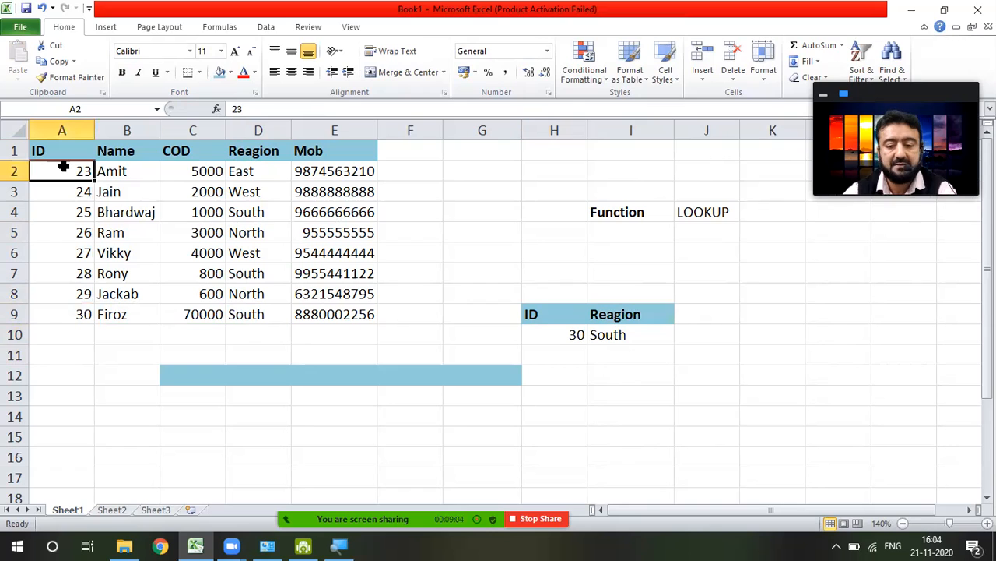
double_click(63, 167)
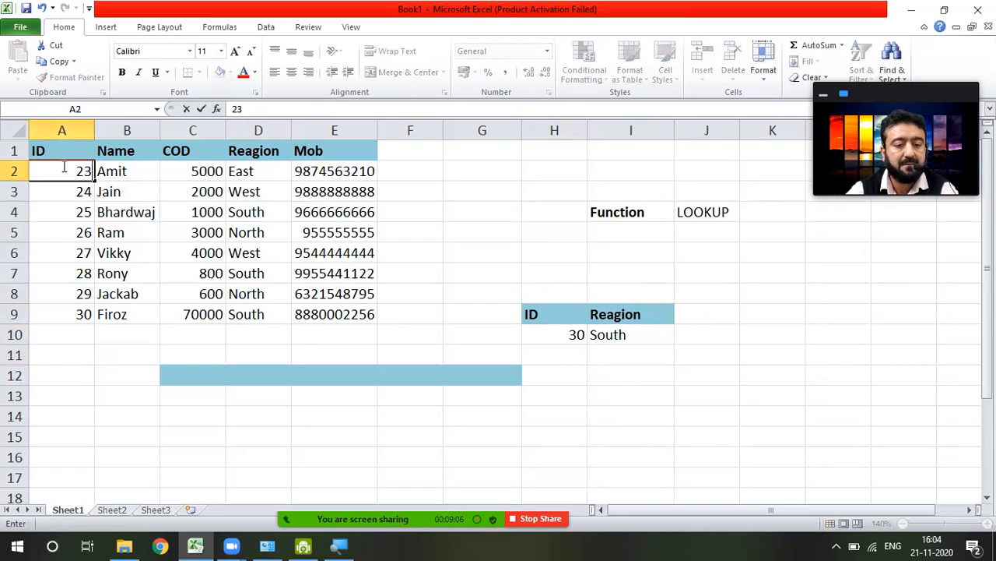
key(Escape)
key(ctrl+c)
key(Down)
key(Right)
key(Right)
key(Right)
key(Right)
key(Right)
key(Right)
key(Right)
key(Down)
key(Down)
key(Down)
key(Down)
key(Down)
key(Down)
key(Down)
key(Return)
Step: Test the region lookup with ID 28 by copying A7 into H10
key(Left)
key(Left)
key(Left)
key(Left)
key(Left)
key(Up)
key(Left)
key(Left)
key(Up)
key(Up)
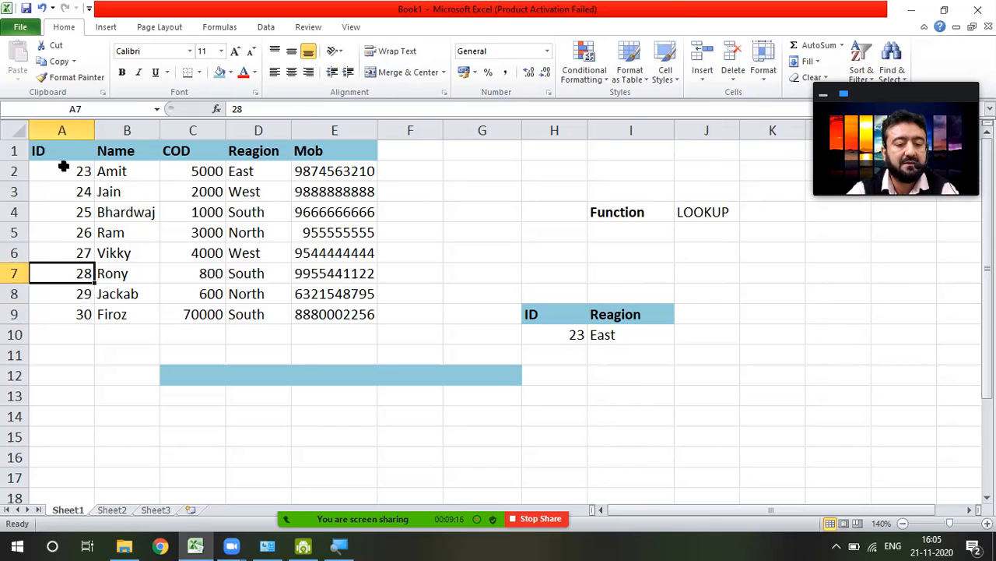
key(ctrl+c)
key(Right)
key(Right)
key(Right)
key(Right)
key(Right)
key(Right)
key(Right)
key(Down)
key(Down)
key(Down)
key(ctrl+v)
key(Escape)
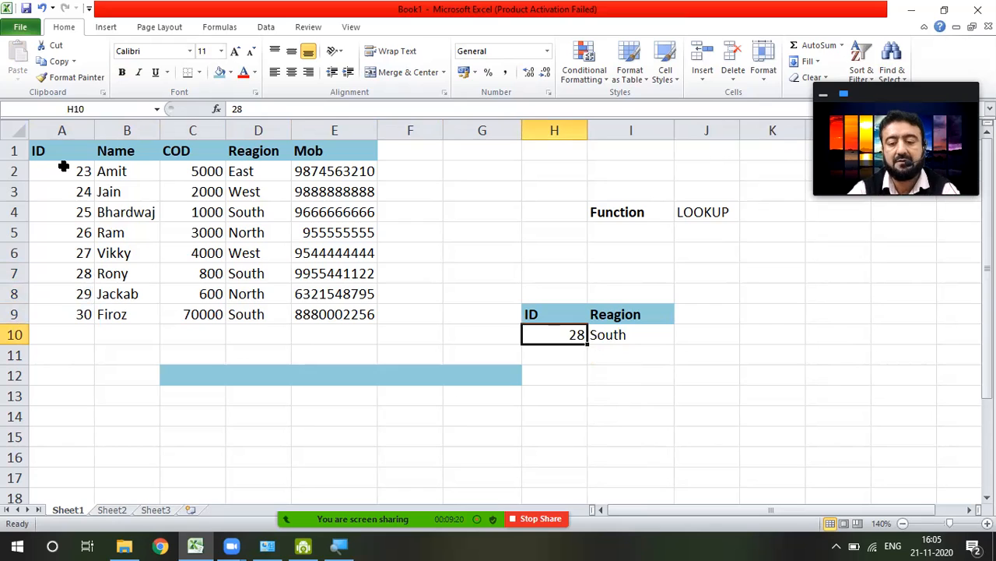
Step: Change the LOOKUP array in I10 to A2:E9 so that the formula returns the mobile number
click(330, 175)
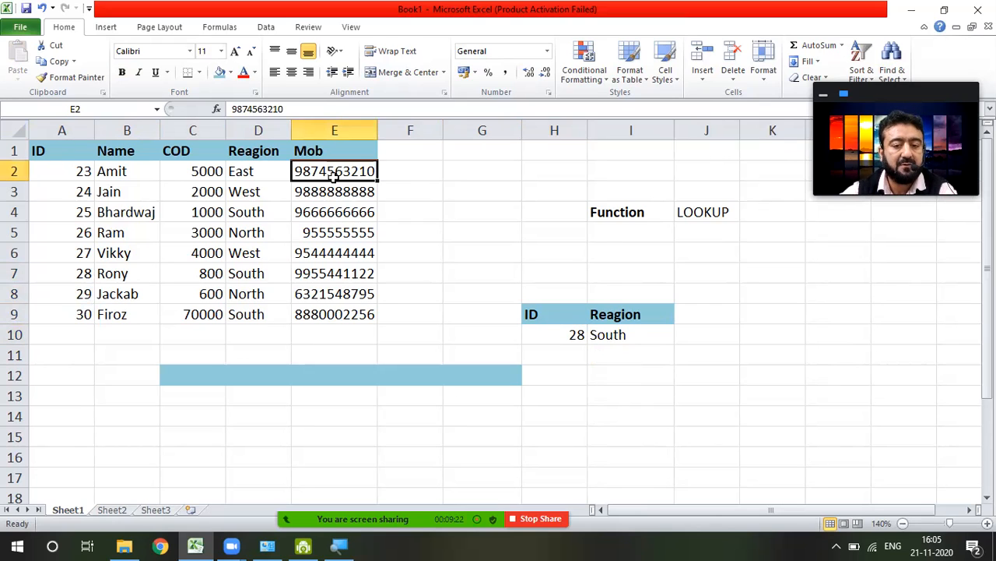
click(650, 339)
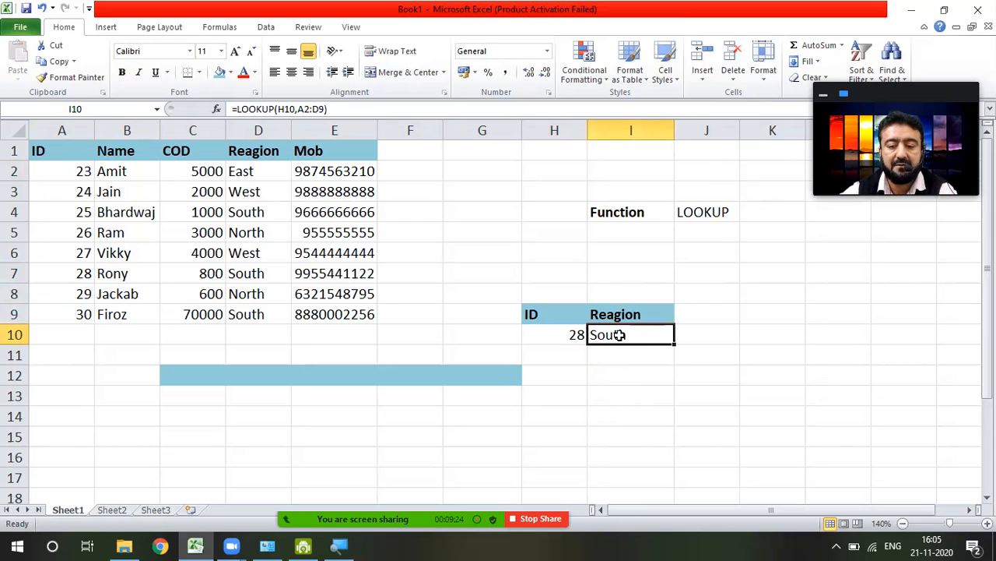
double_click(615, 335)
drag(706, 335, 714, 335)
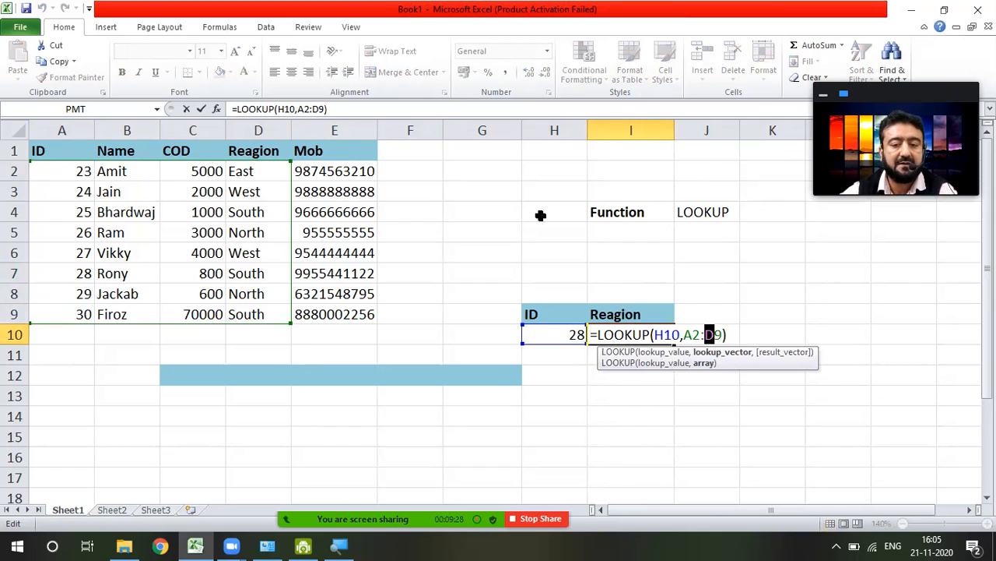
text(E)
key(Return)
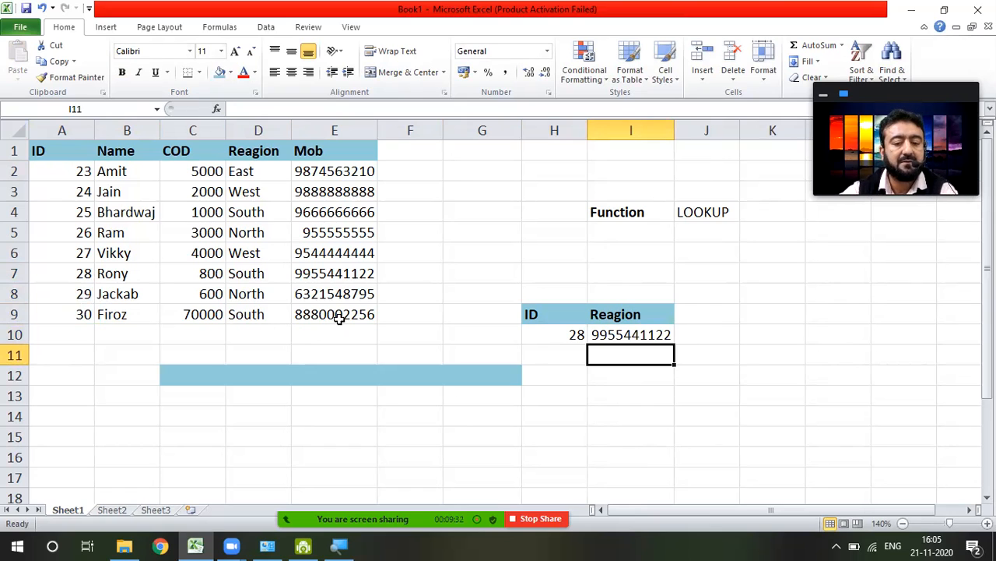
Step: Copy the table headings A1:E1 into row 14, starting at C14
click(707, 313)
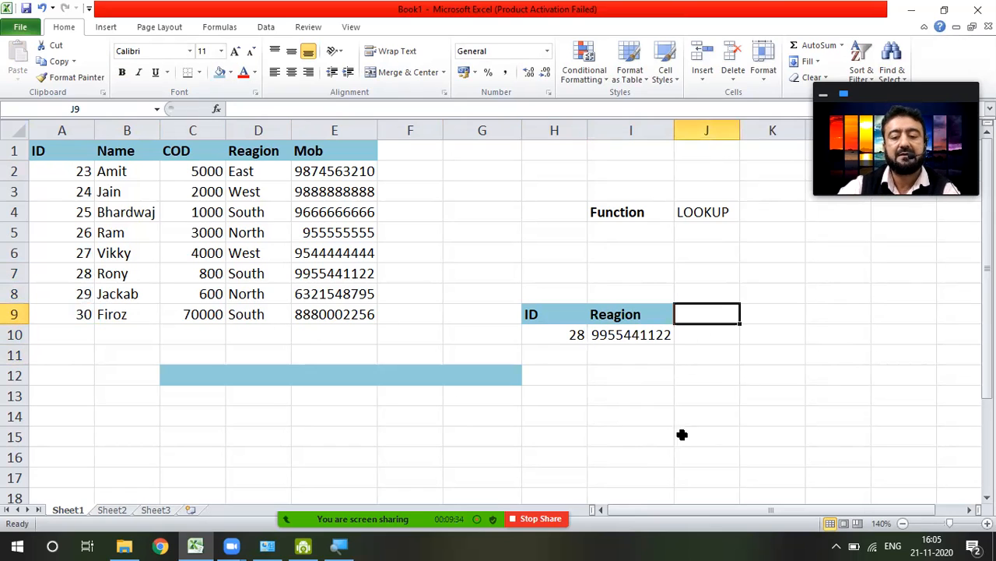
key(Down)
key(Down)
key(Down)
key(Down)
key(Down)
key(Down)
key(Left)
key(Left)
key(Left)
key(Left)
key(Left)
key(Left)
key(Up)
key(Up)
key(Up)
key(Up)
key(Up)
key(Up)
key(Up)
key(Up)
key(Up)
key(Up)
key(Up)
key(Up)
key(Up)
key(Up)
key(Left)
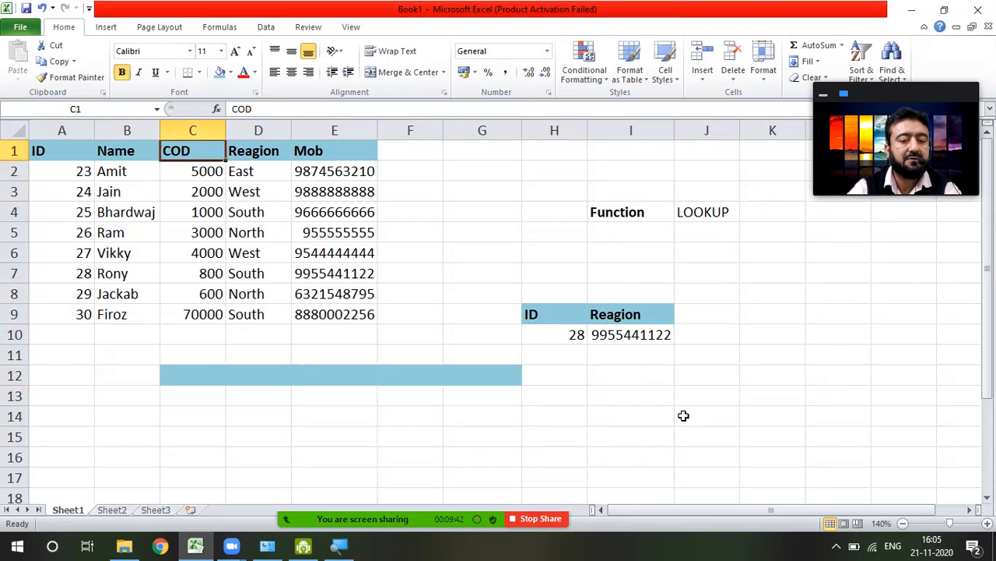
key(Left)
key(Left)
key(shift+Right)
key(shift+Right)
key(shift+Right)
key(shift+Right)
key(ctrl+c)
key(Down)
key(Down)
key(Down)
key(Down)
key(Down)
key(Down)
key(Down)
key(Down)
key(Down)
key(Down)
key(Down)
key(Down)
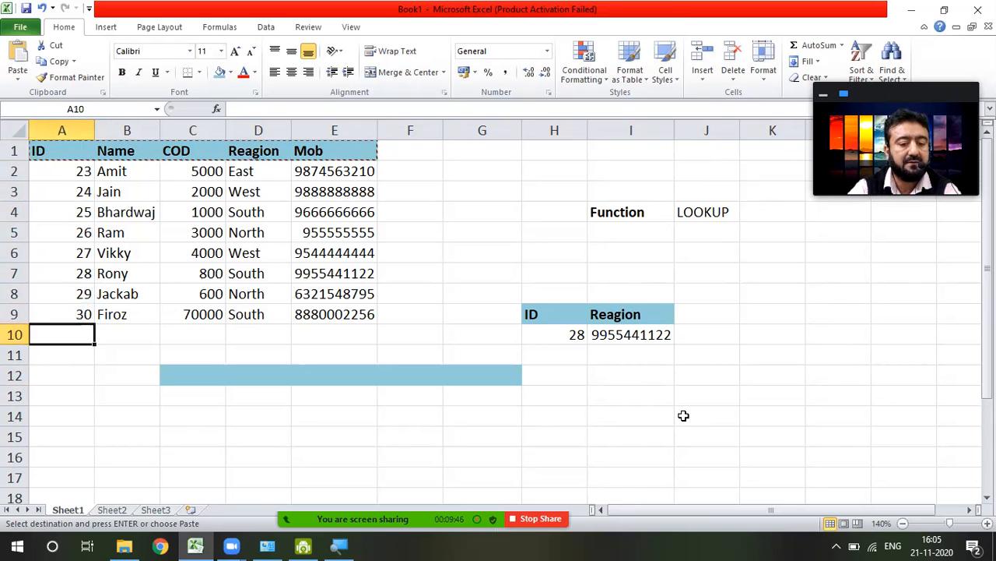
key(Down)
key(Down)
key(Right)
key(Up)
key(Right)
key(shift+Right)
key(shift+Right)
key(shift+Right)
key(shift+Right)
key(ctrl+v)
key(Down)
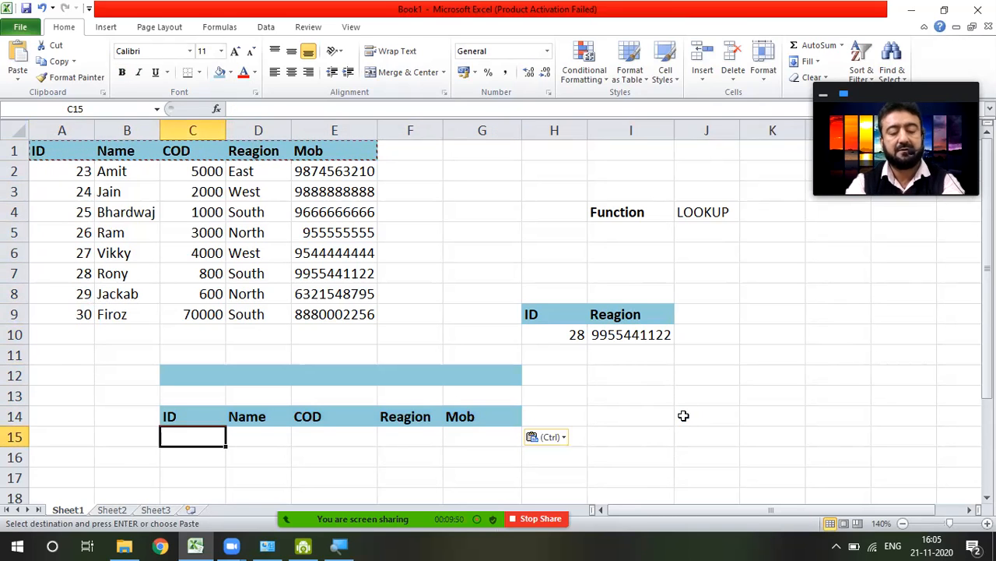
Step: Enter 23 in C15 under the copied ID heading and go through the empty result cells D15:G15
text(23)
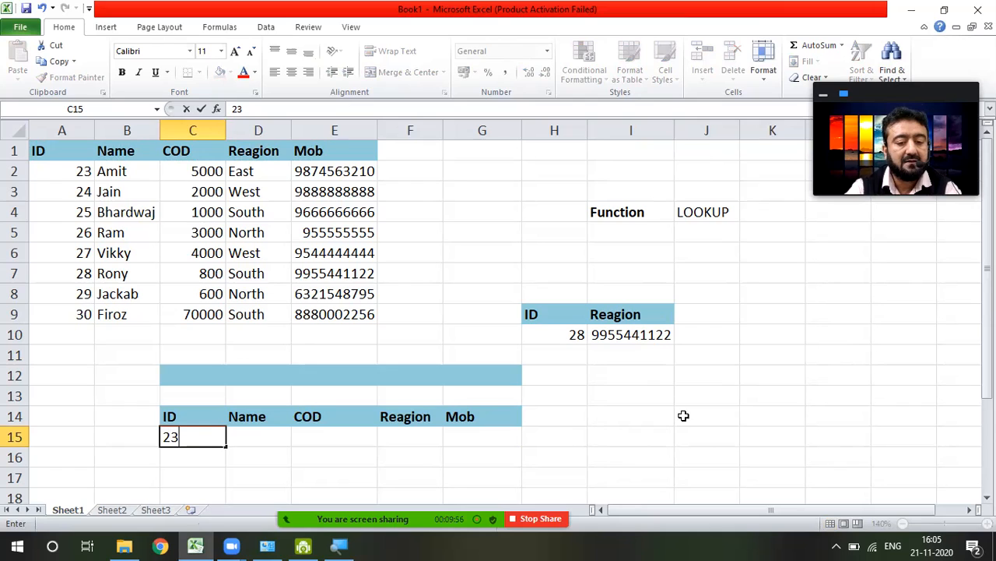
key(Tab)
key(Tab)
key(Tab)
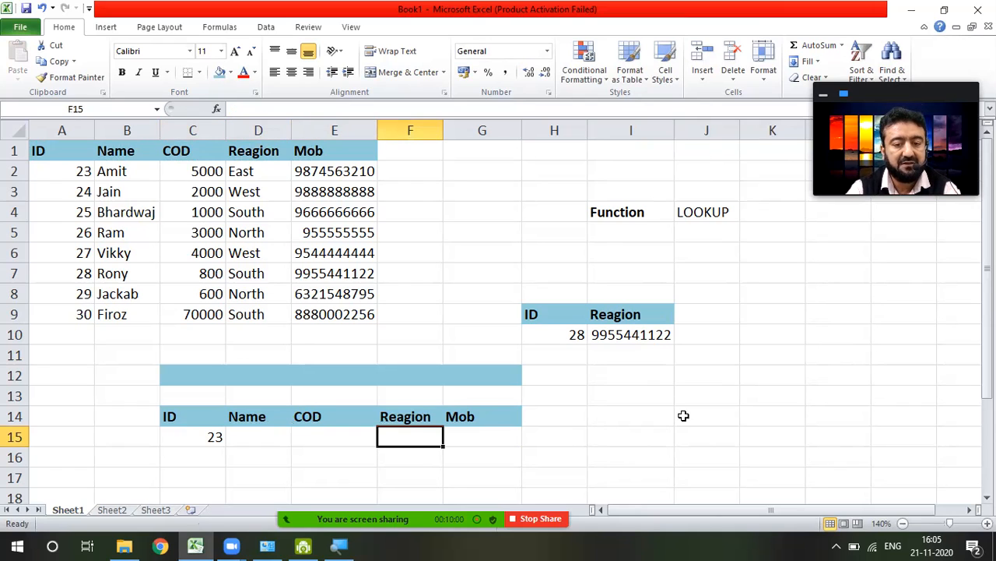
key(Tab)
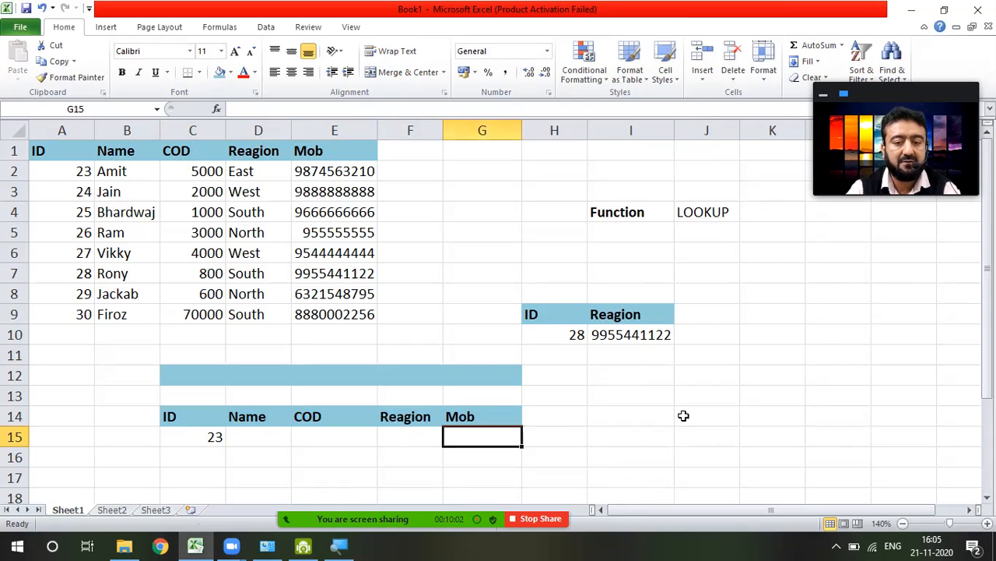
key(Left)
key(Left)
key(Left)
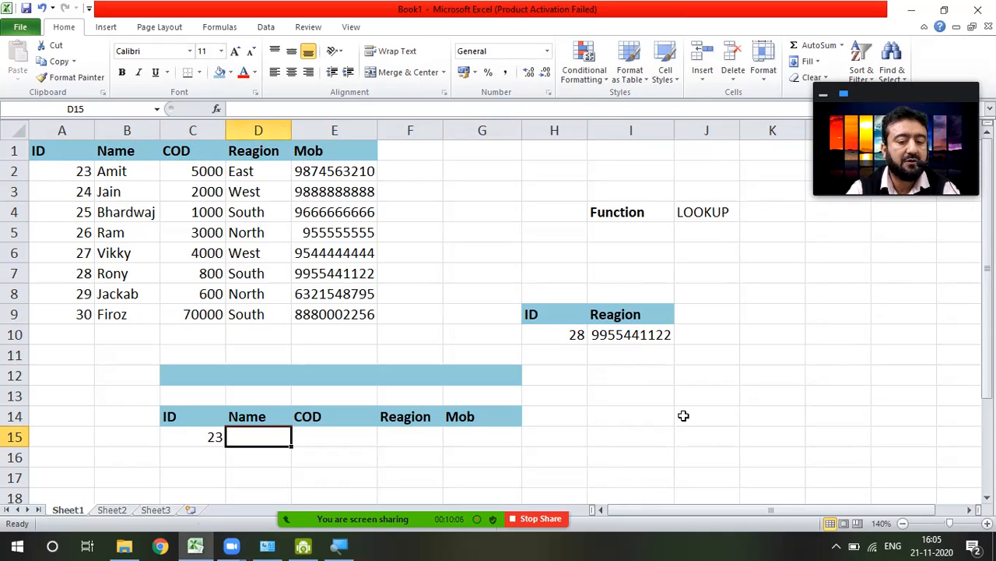
key(Right)
key(Left)
key(Left)
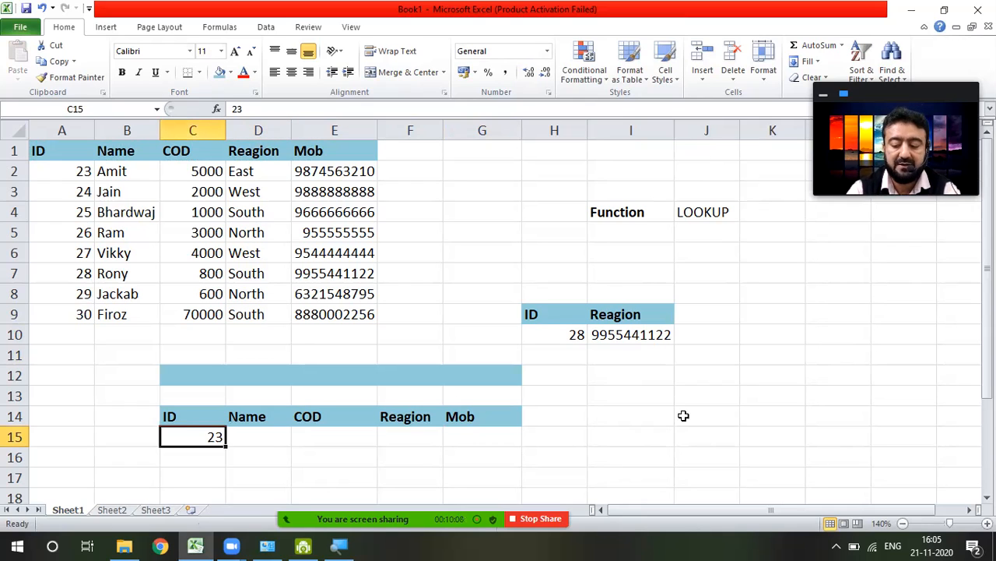
Step: Set the ID in C15 to 25
text(25)
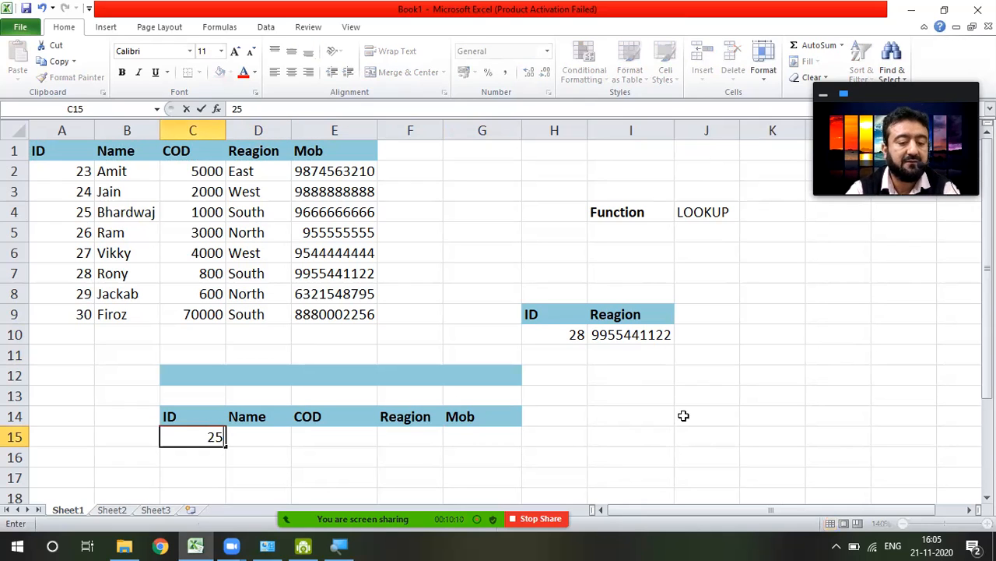
key(Right)
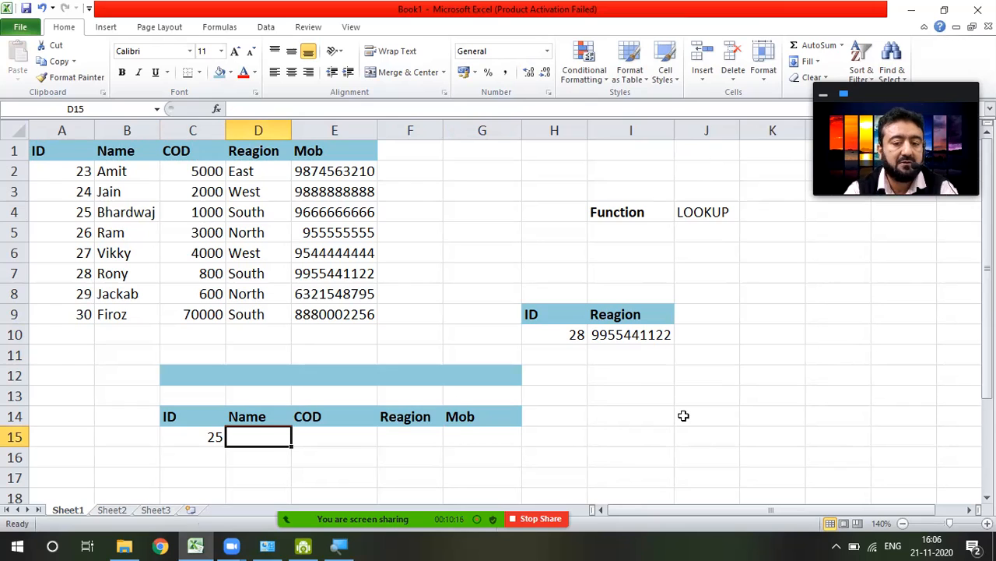
key(Left)
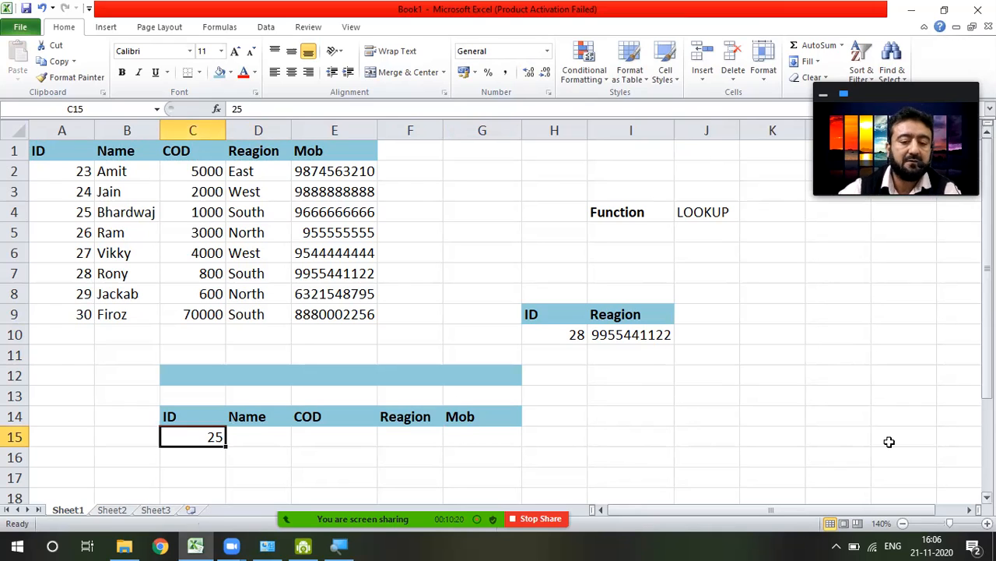
Step: Start a LOOKUP formula in D15 under the Name heading
click(241, 436)
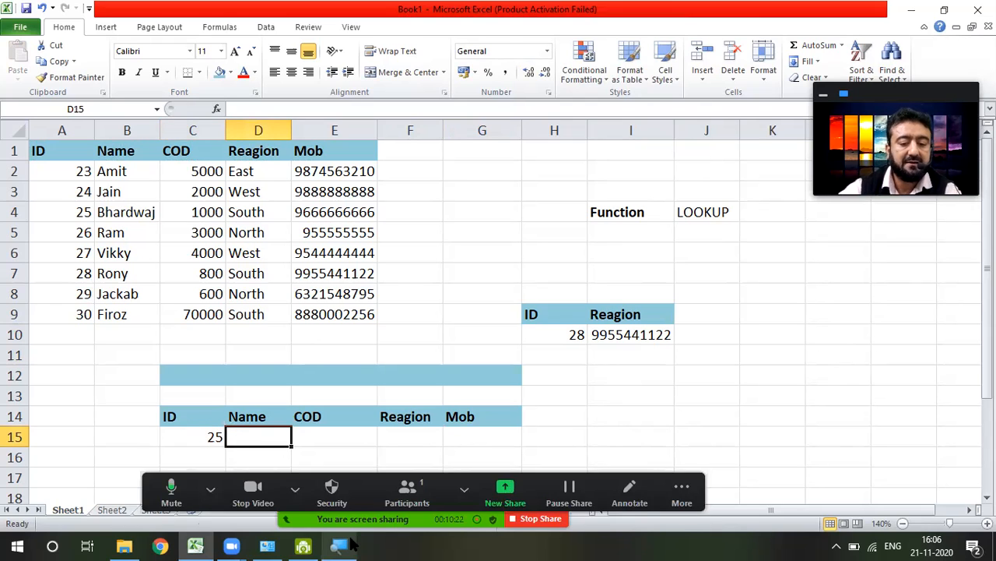
text(=)
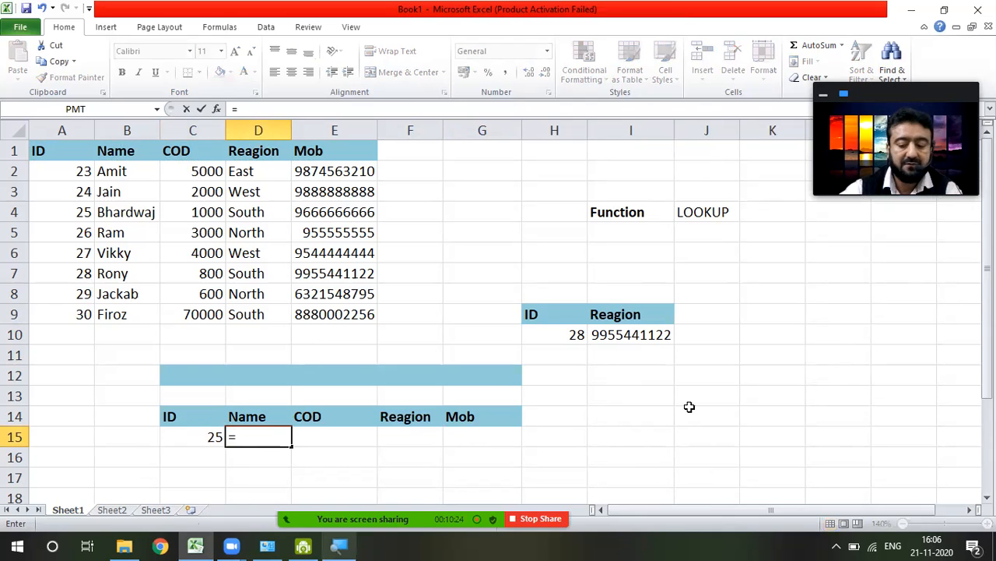
text(LOO)
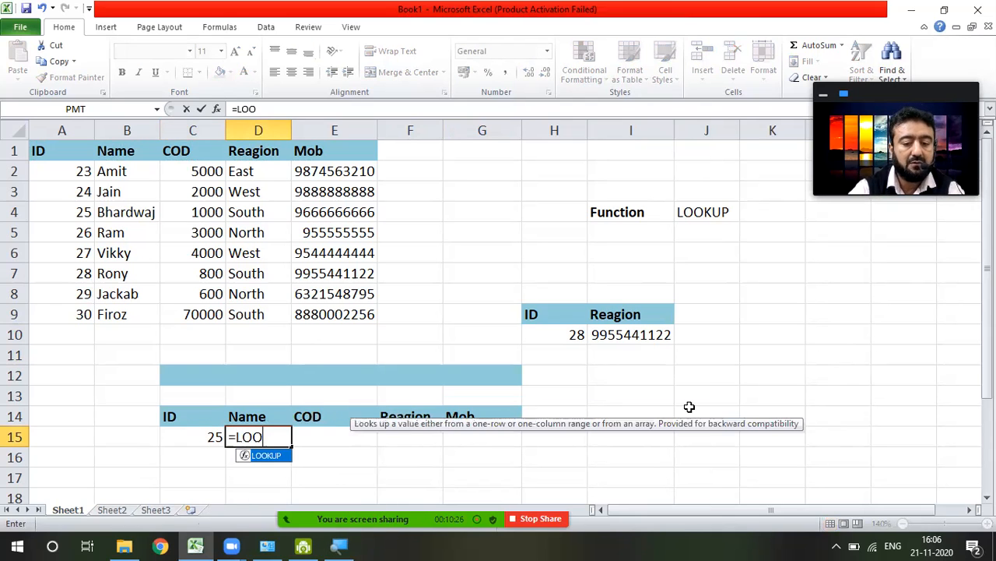
key(Tab)
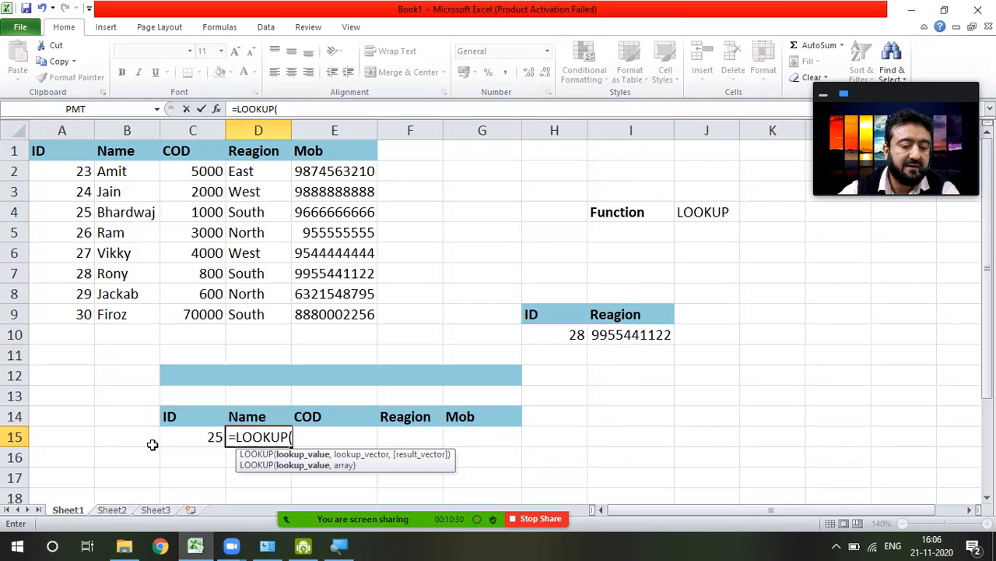
click(206, 436)
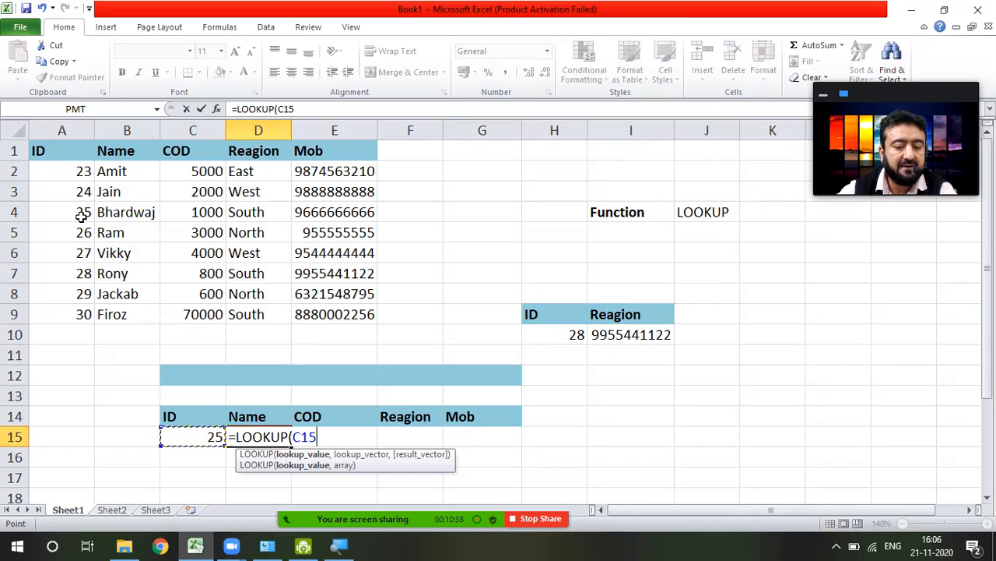
drag(56, 171, 58, 311)
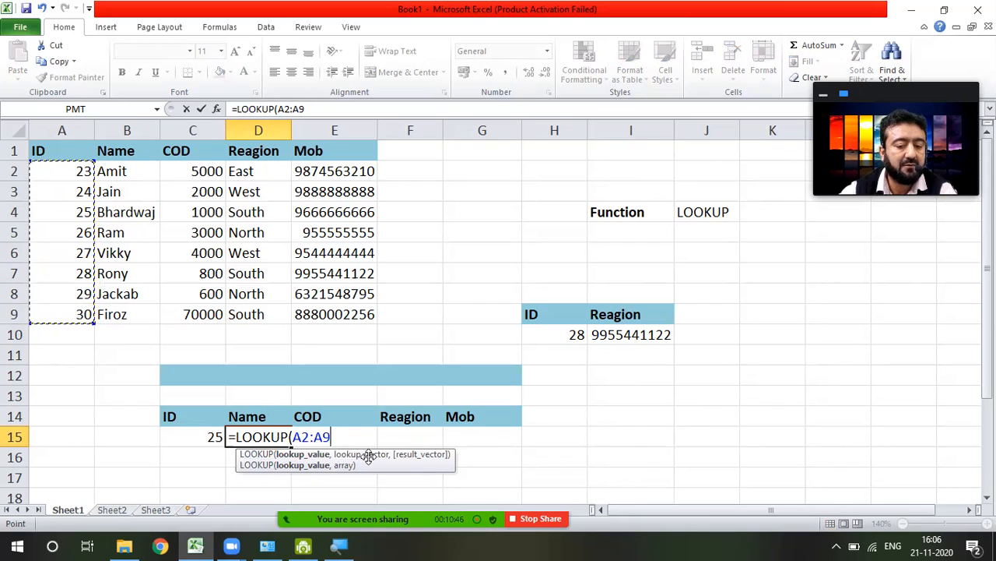
text(,)
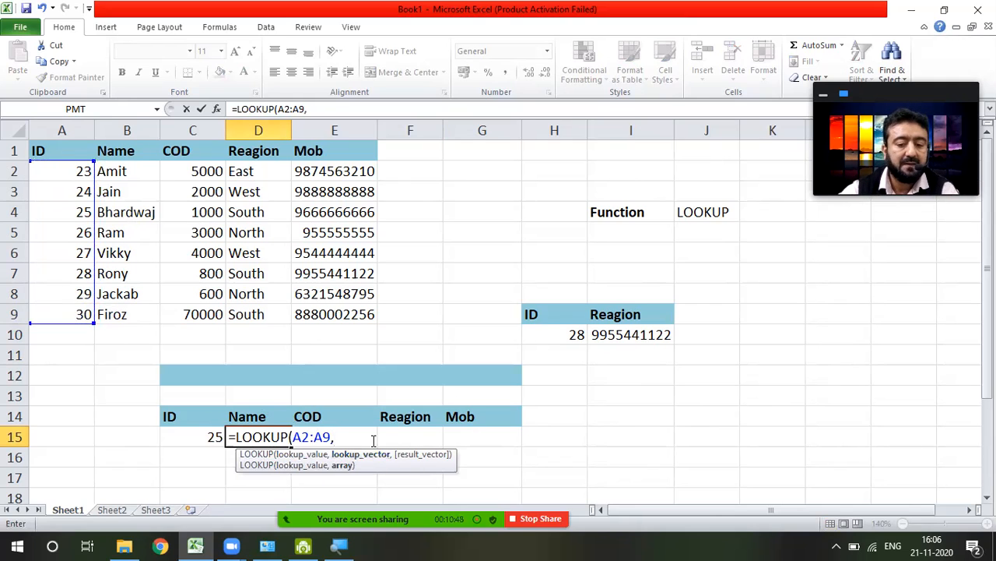
drag(140, 168, 151, 318)
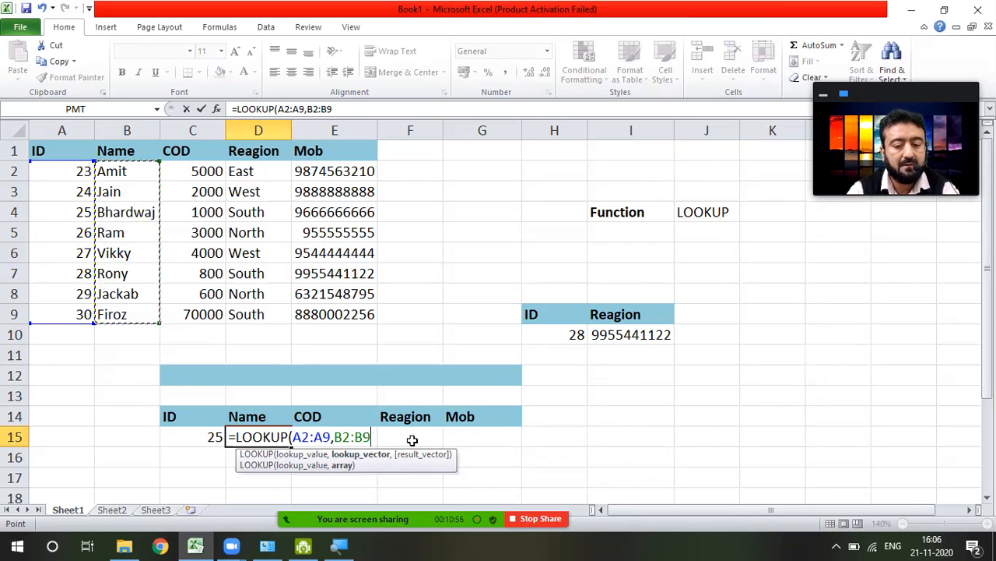
text(,)
key(Left)
key(Left)
key(Left)
key(Right)
key(Right)
key(Right)
key(Right)
key(Right)
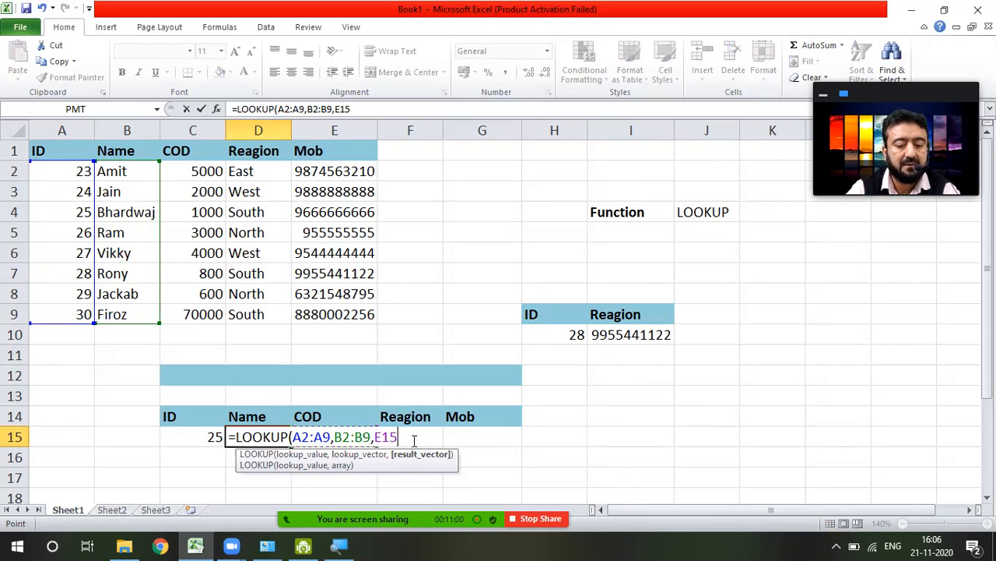
key(BackSpace)
key(BackSpace)
key(BackSpace)
key(BackSpace)
key(BackSpace)
key(BackSpace)
key(BackSpace)
key(BackSpace)
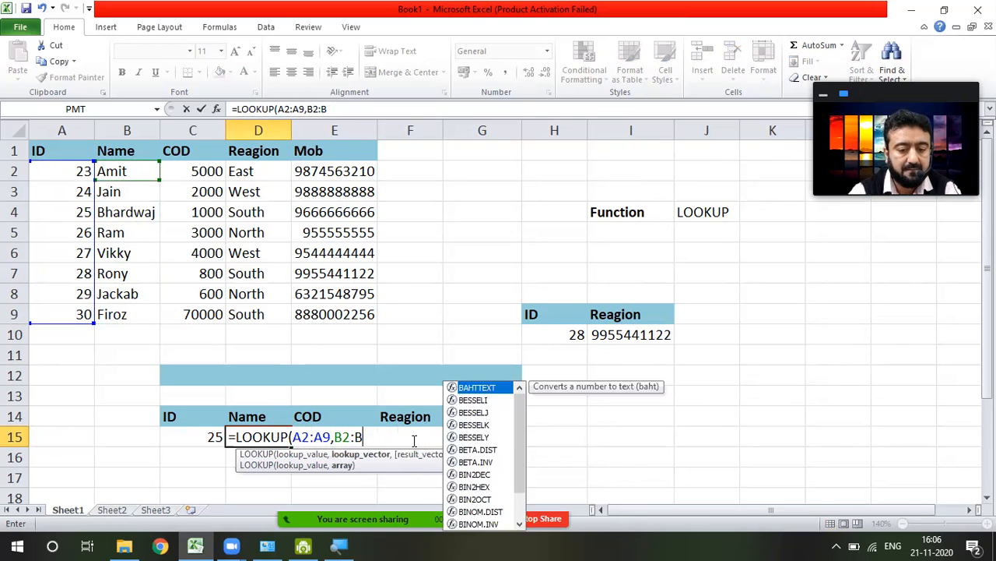
key(BackSpace)
key(BackSpace)
key(BackSpace)
key(BackSpace)
key(BackSpace)
key(BackSpace)
key(BackSpace)
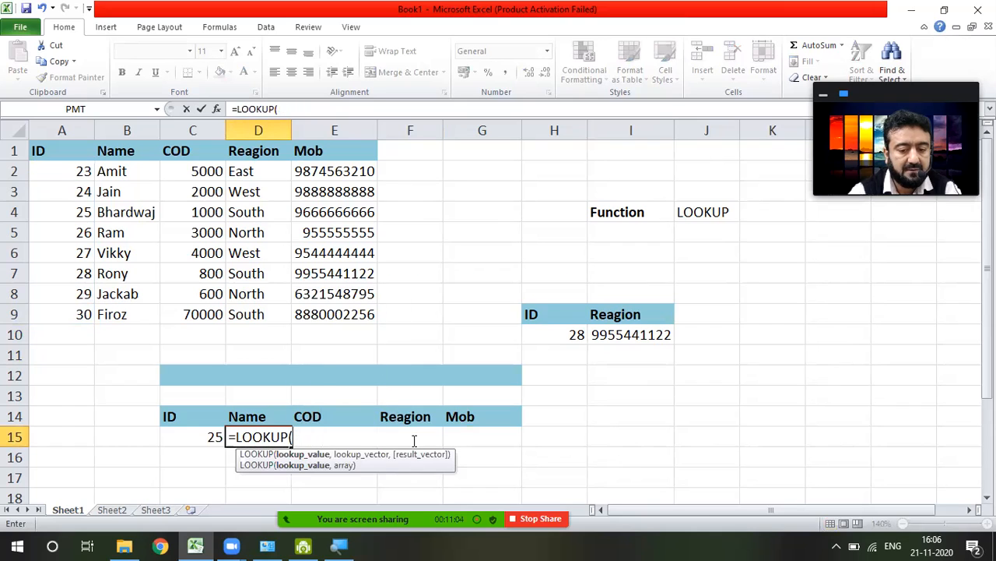
Step: Complete the D15 formula with lookup value C15, lookup vector A2:A9 and result vector B2:B9
click(196, 436)
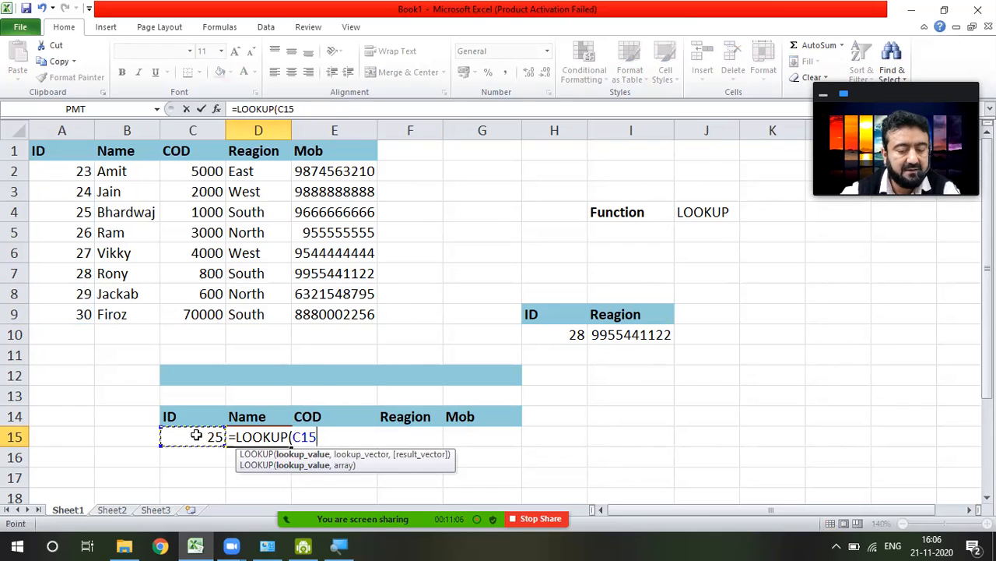
text(,)
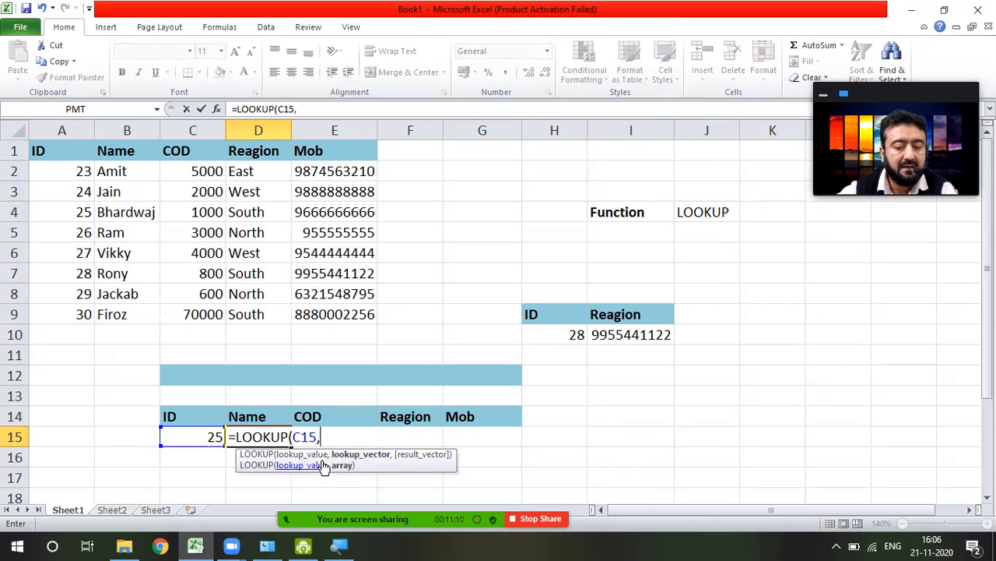
drag(62, 165, 57, 307)
text(,)
drag(140, 169, 124, 315)
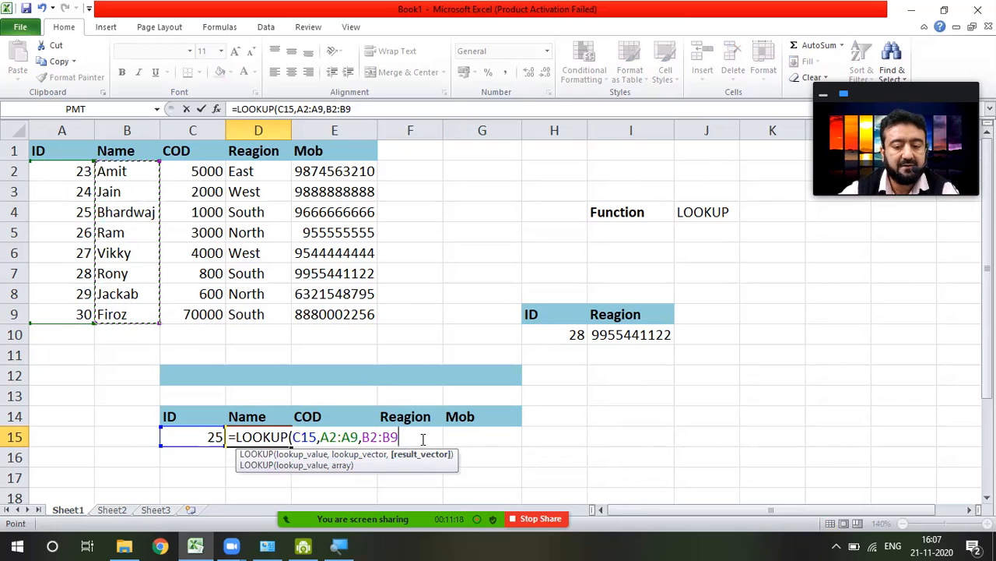
key(Return)
key(Up)
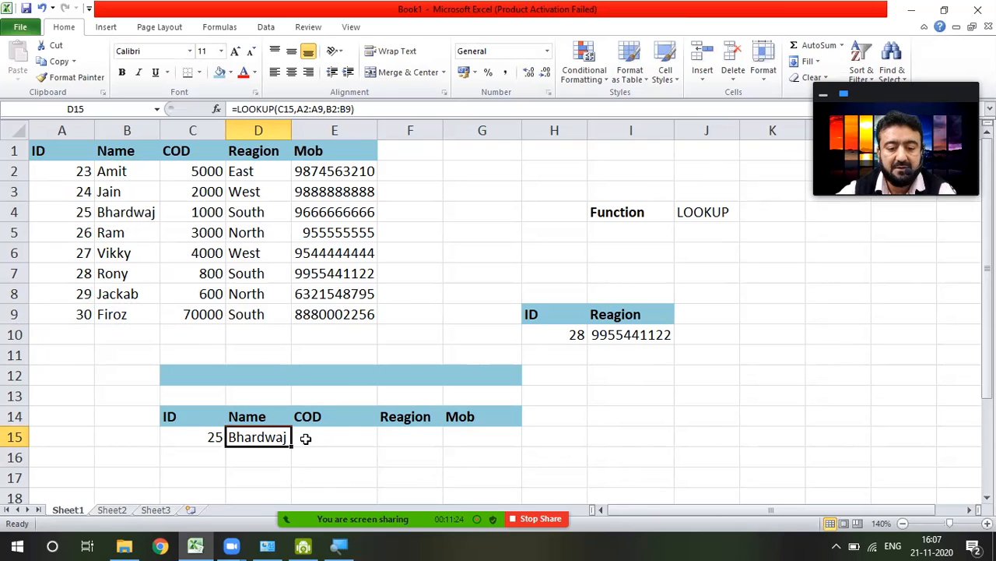
Step: Fill the LOOKUP formula from D15 across to G15 for COD, region and mobile number
click(409, 436)
click(458, 437)
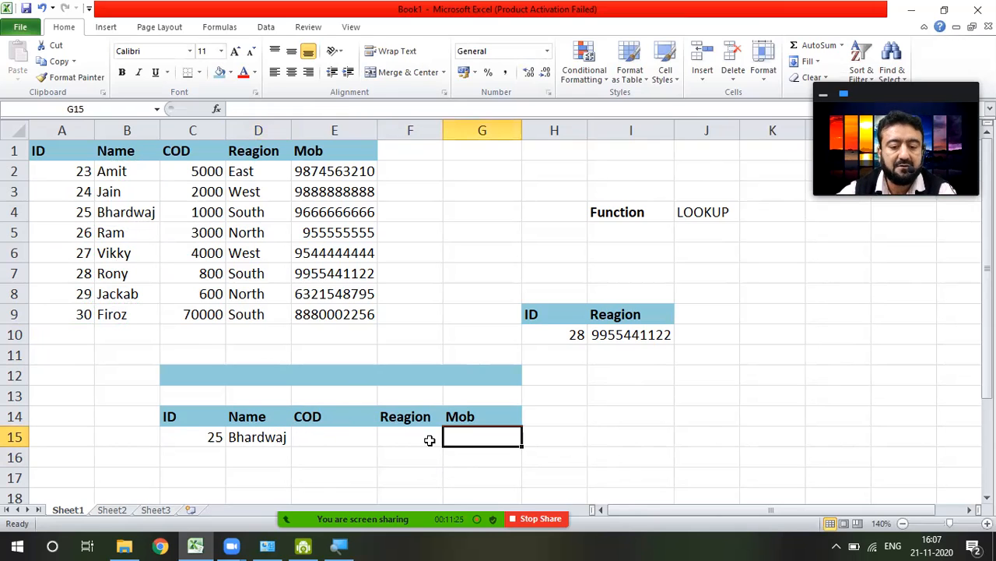
click(265, 441)
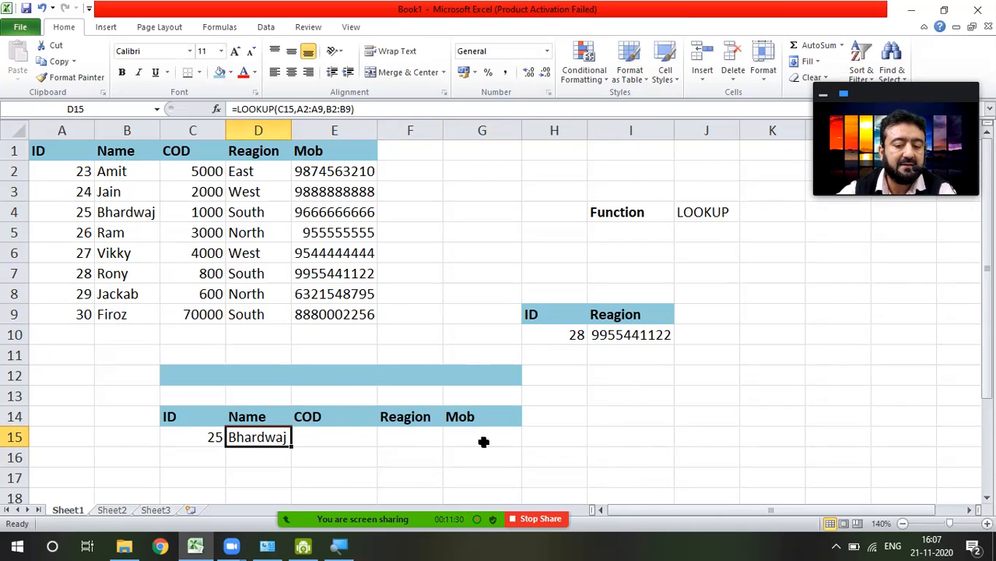
drag(290, 442, 506, 439)
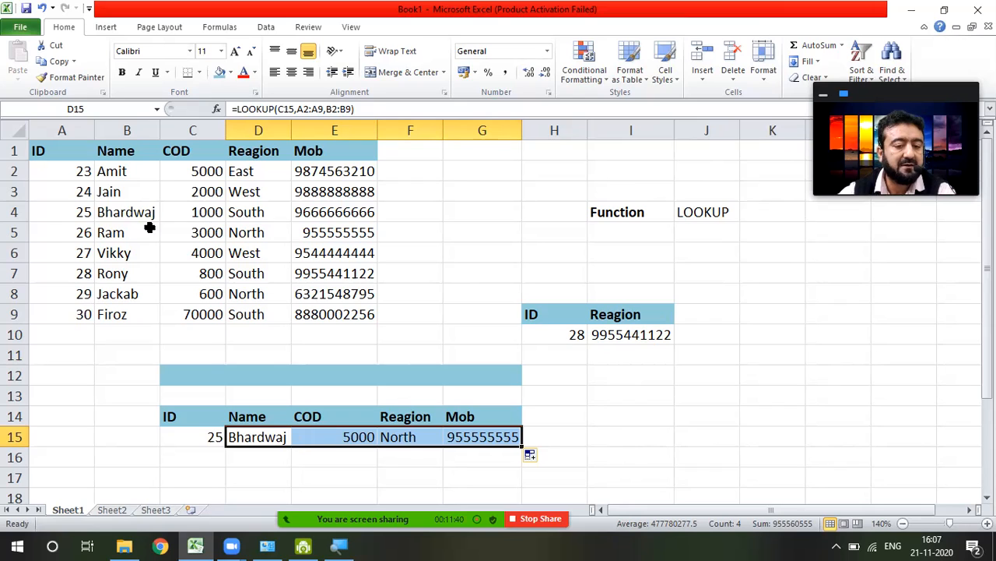
Step: Compare the results and formulas in E15:G15 with the source table's row for ID 25, and review the references in D15
click(196, 218)
click(342, 436)
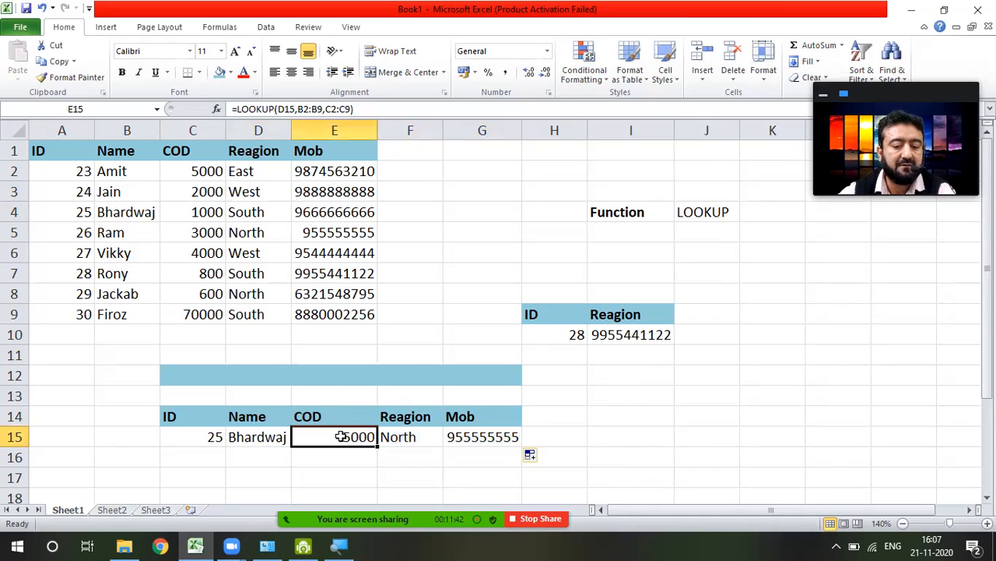
click(177, 168)
click(412, 438)
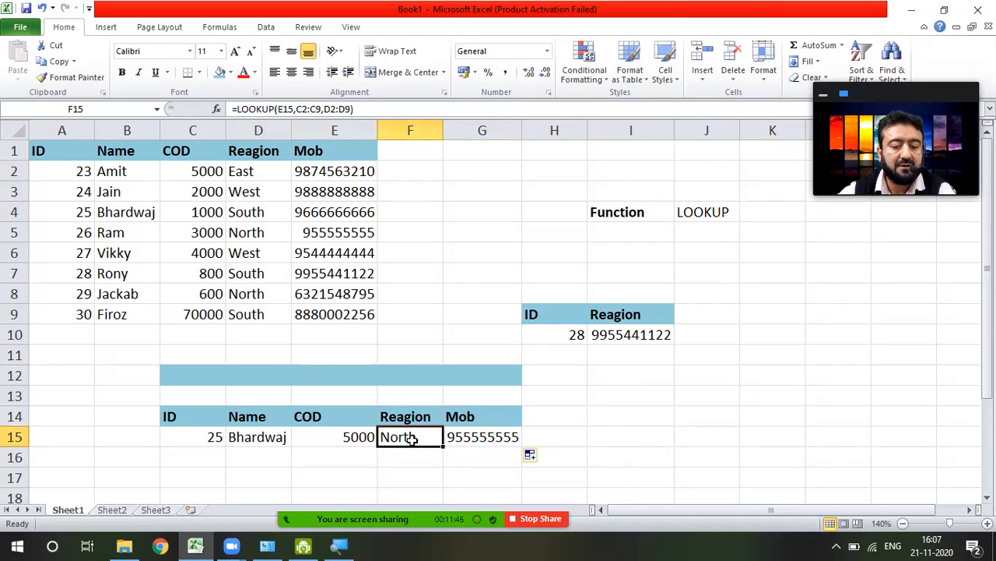
click(249, 215)
click(399, 438)
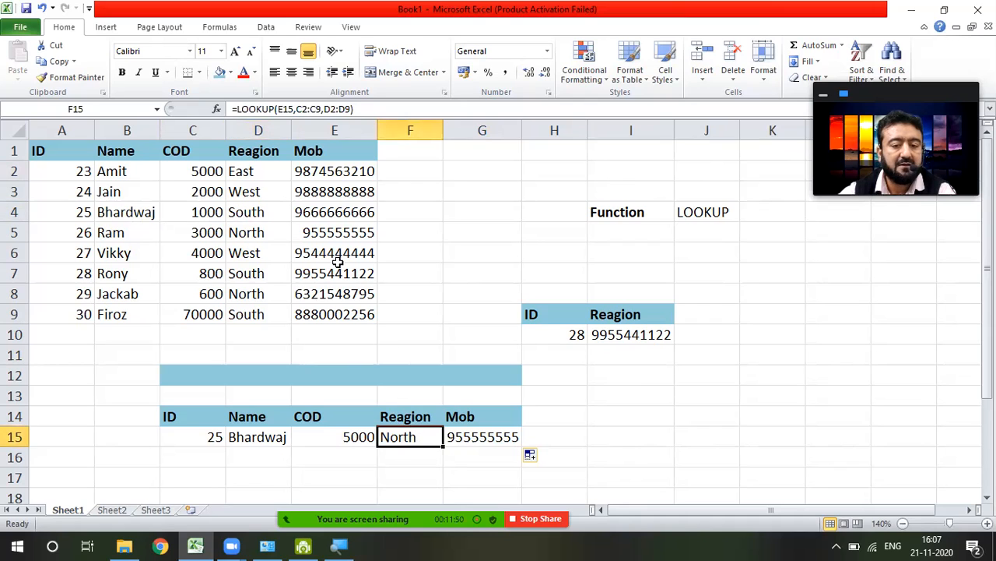
click(253, 214)
click(334, 217)
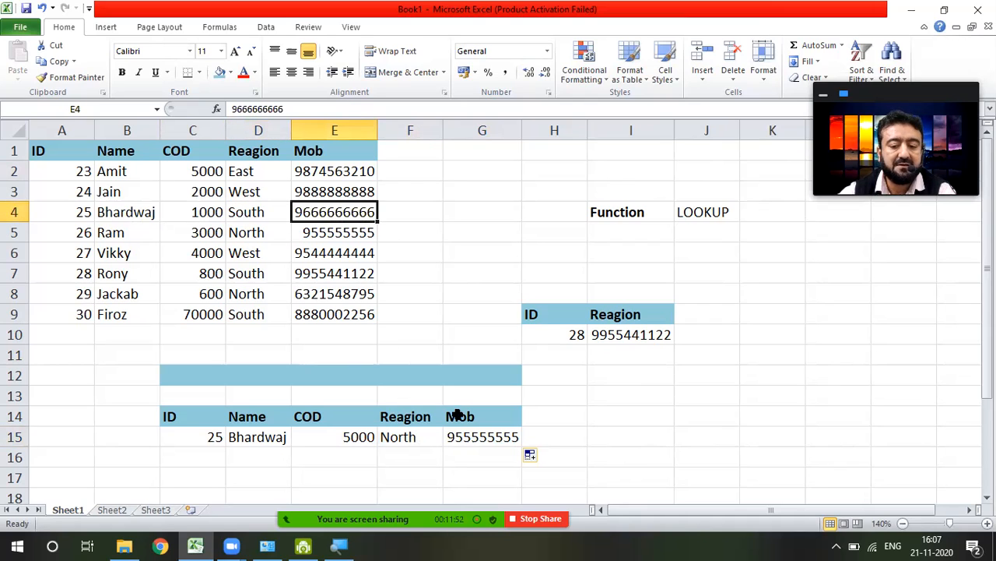
click(469, 443)
click(311, 236)
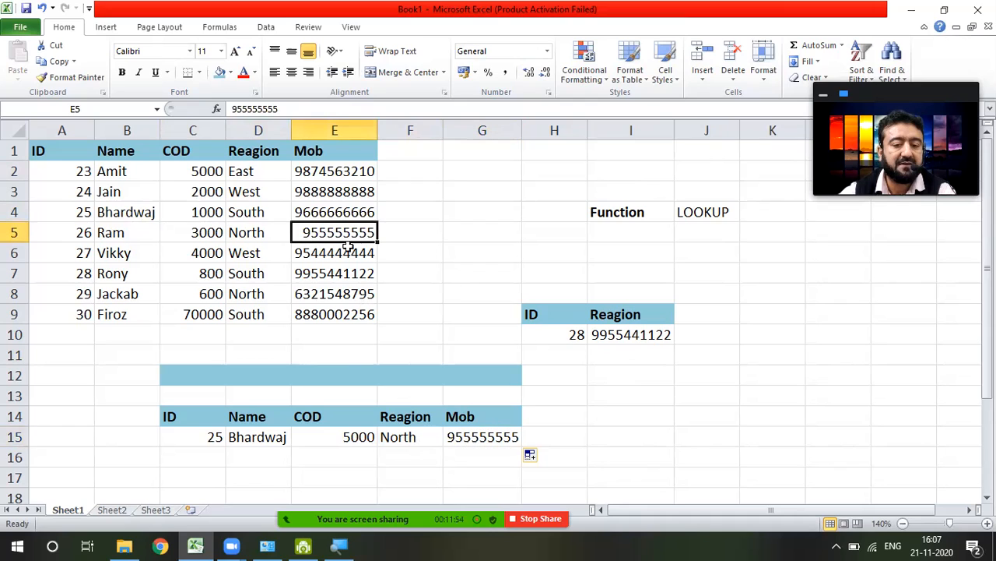
click(324, 438)
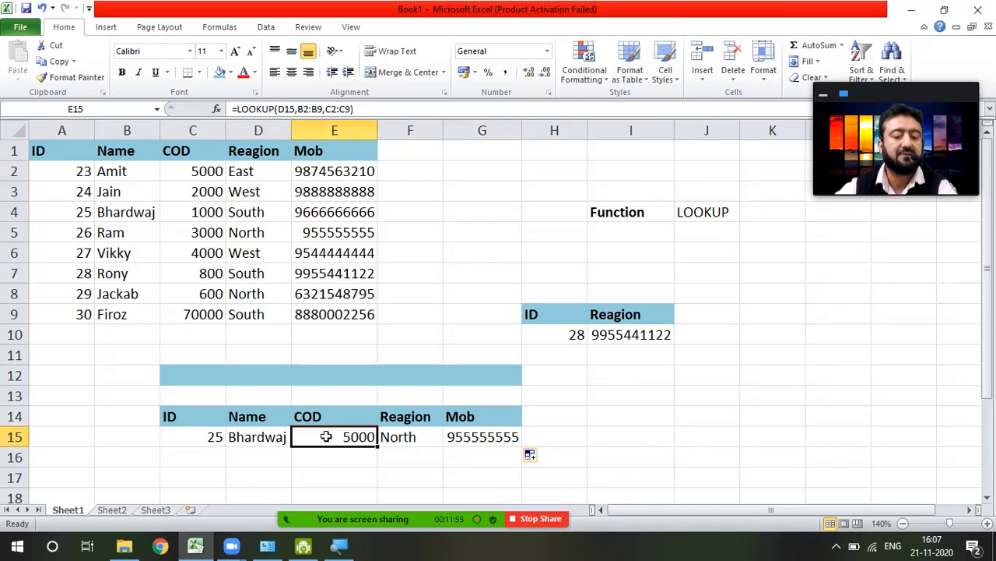
double_click(251, 436)
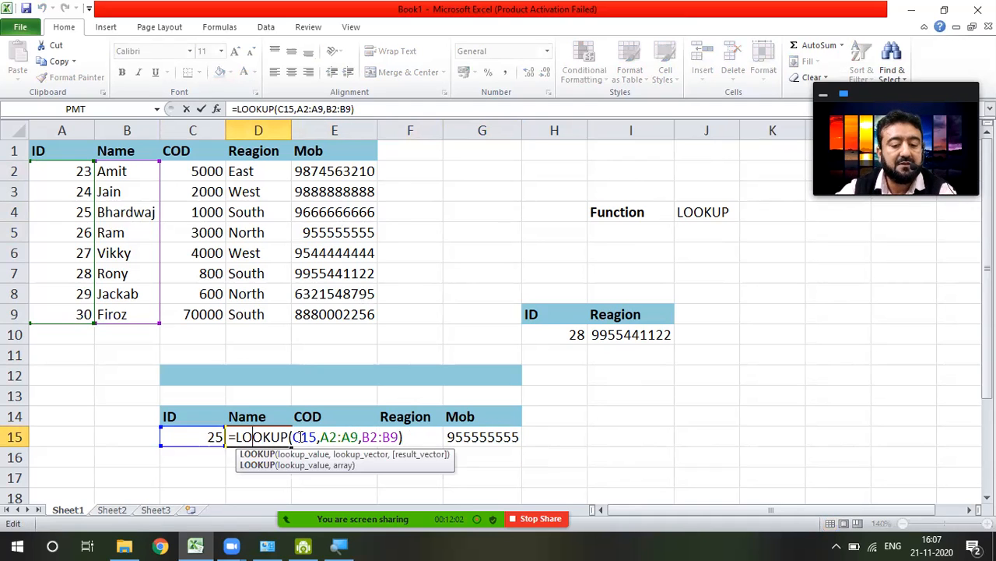
Step: Enter C15 as plain text in G2
click(497, 172)
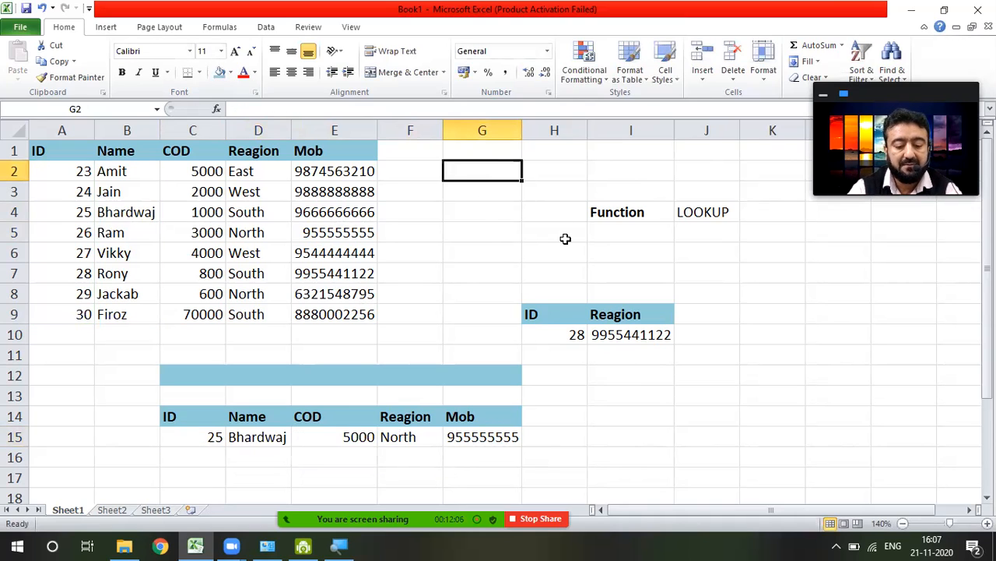
text(C15)
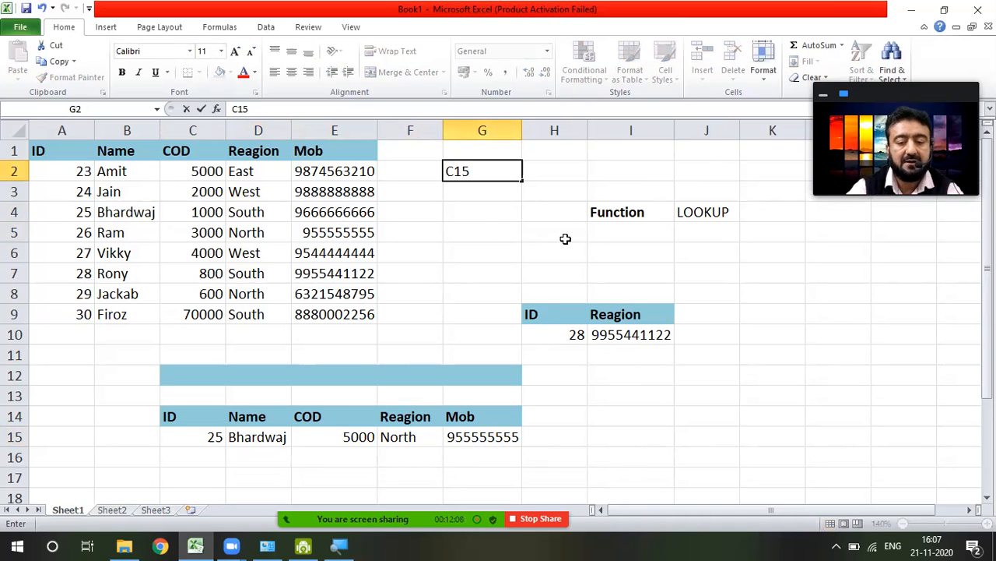
key(Return)
key(Up)
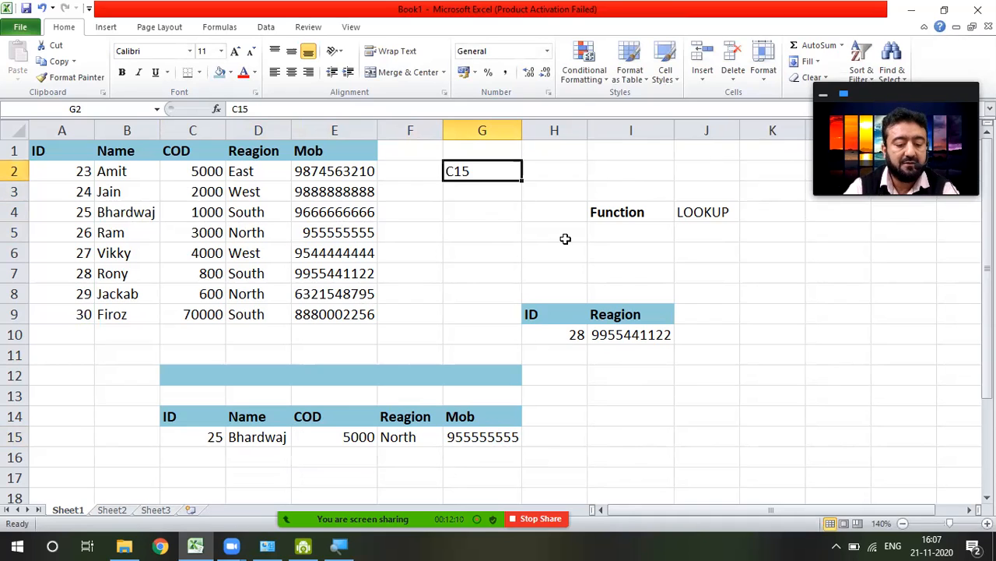
Step: Replace the entry in G2 with the formula =A1
double_click(473, 172)
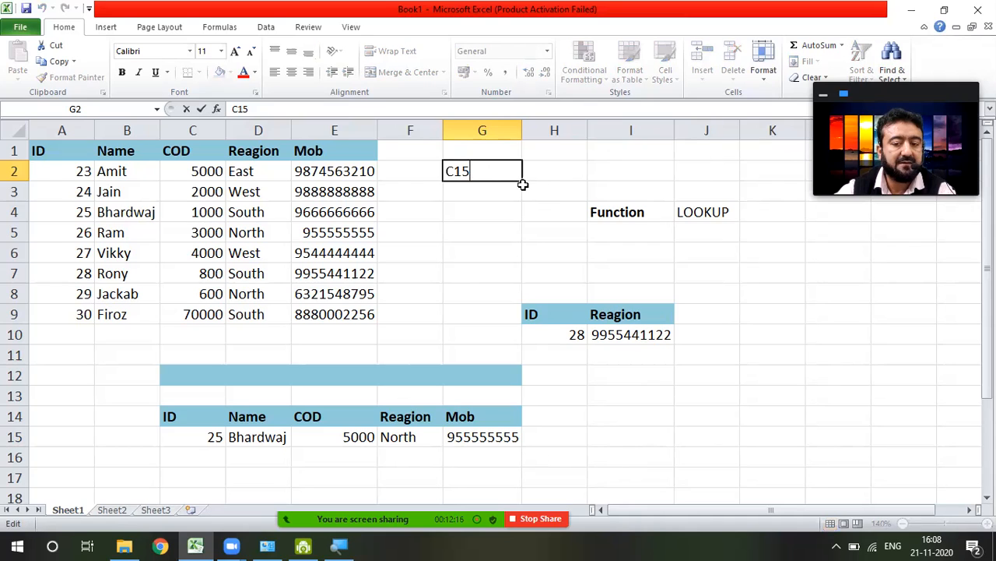
key(BackSpace)
key(BackSpace)
key(BackSpace)
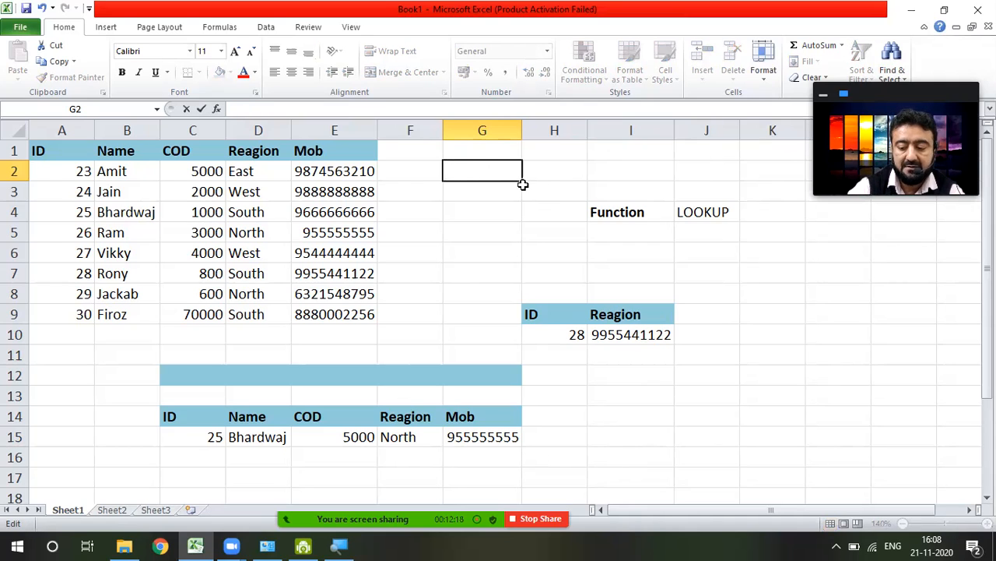
text(=)
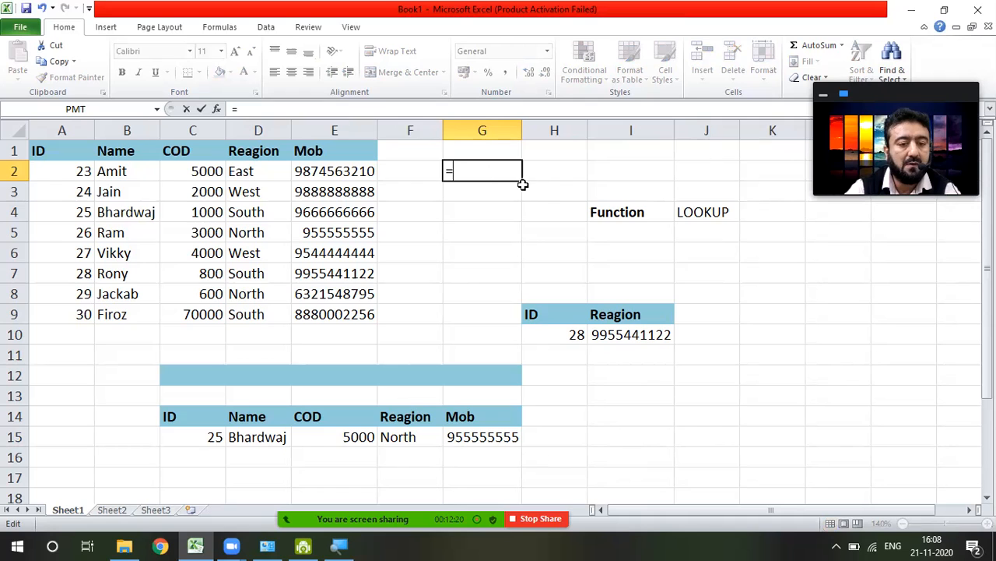
text(A1)
key(Return)
key(Up)
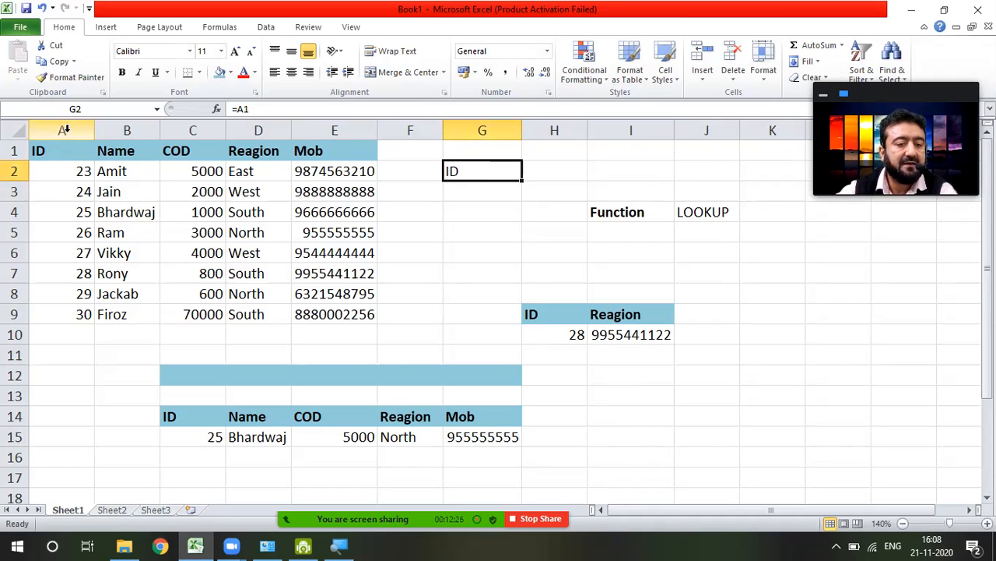
Step: Check the source cell A1 and fill the relative reference from G2 down to G6
click(43, 151)
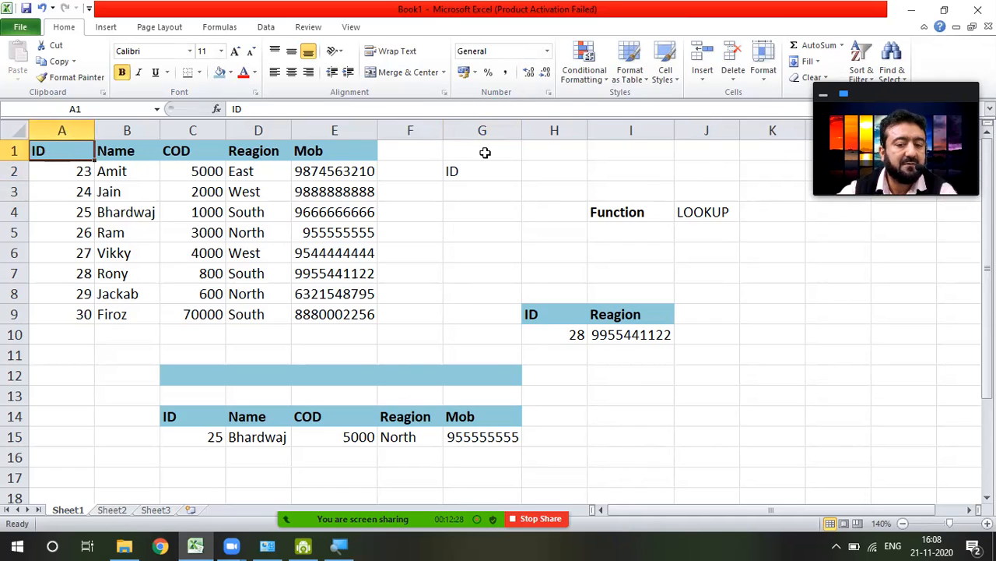
click(501, 174)
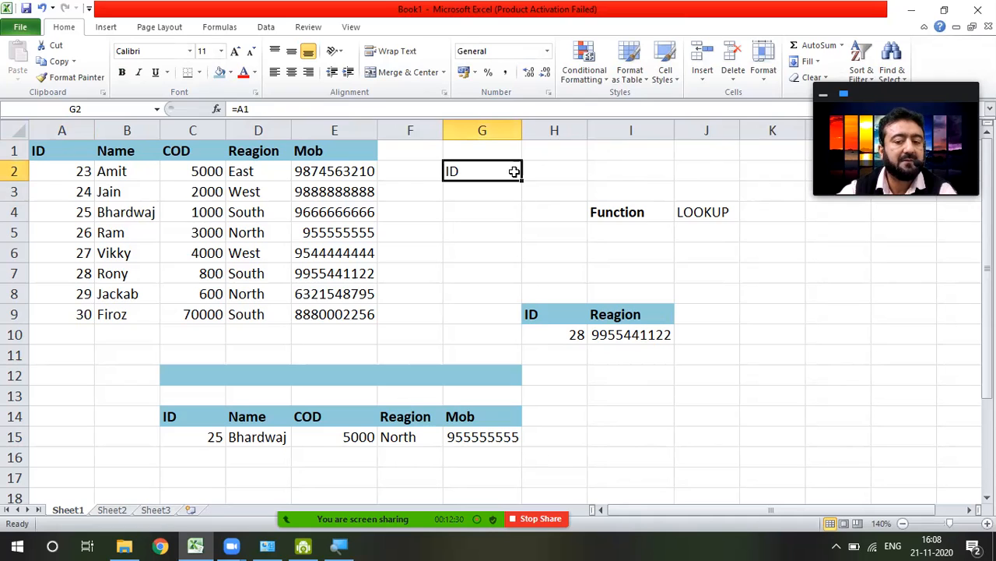
drag(521, 182, 516, 261)
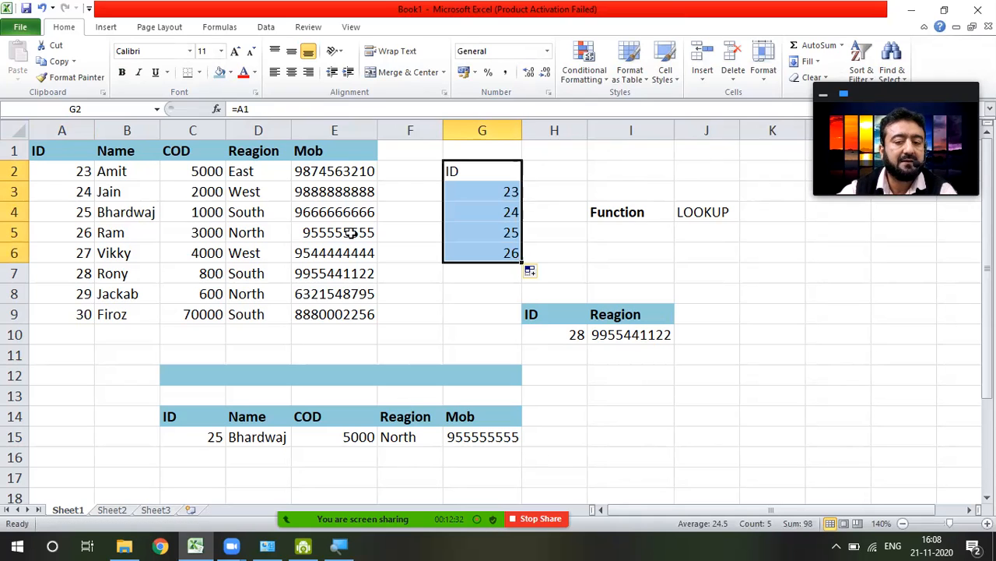
Step: Review the relative references in the filled formulas of G2:G5 against their source cells in column A
click(505, 188)
double_click(503, 170)
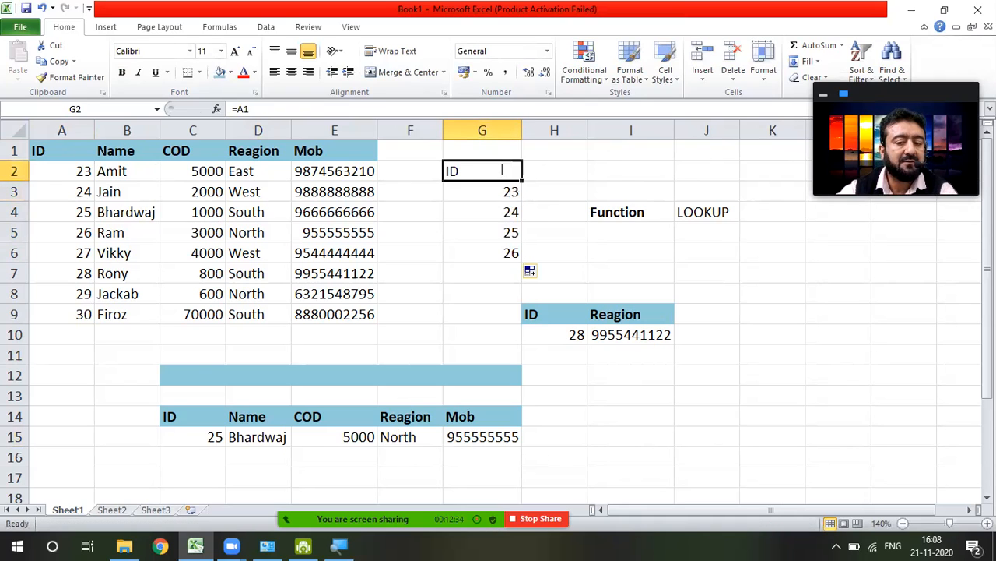
click(503, 191)
double_click(503, 191)
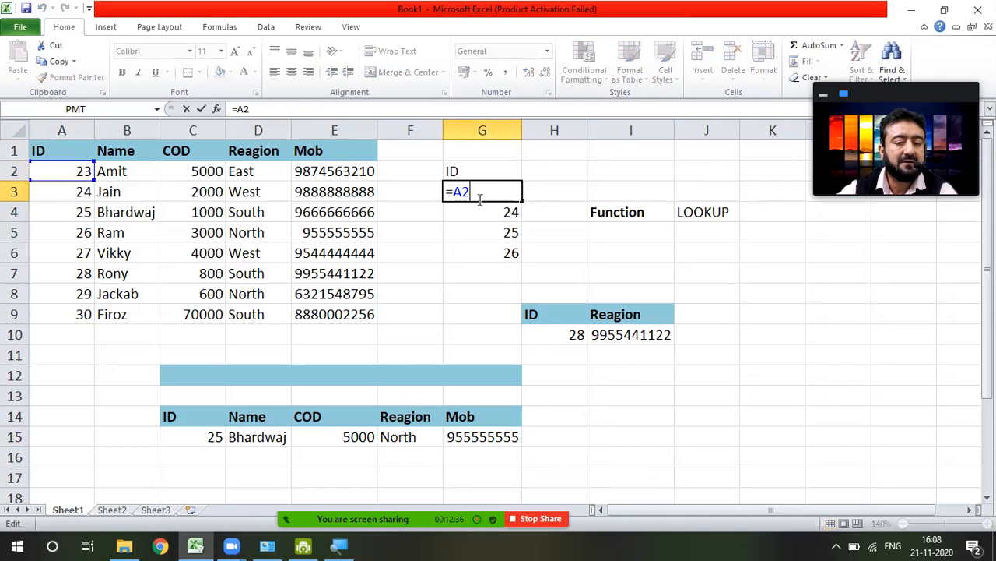
double_click(503, 212)
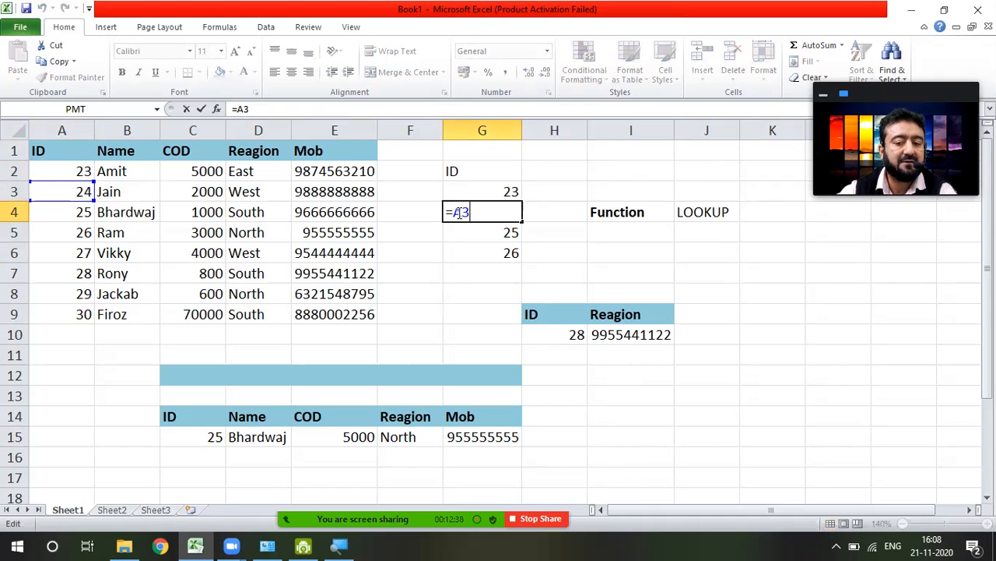
click(511, 233)
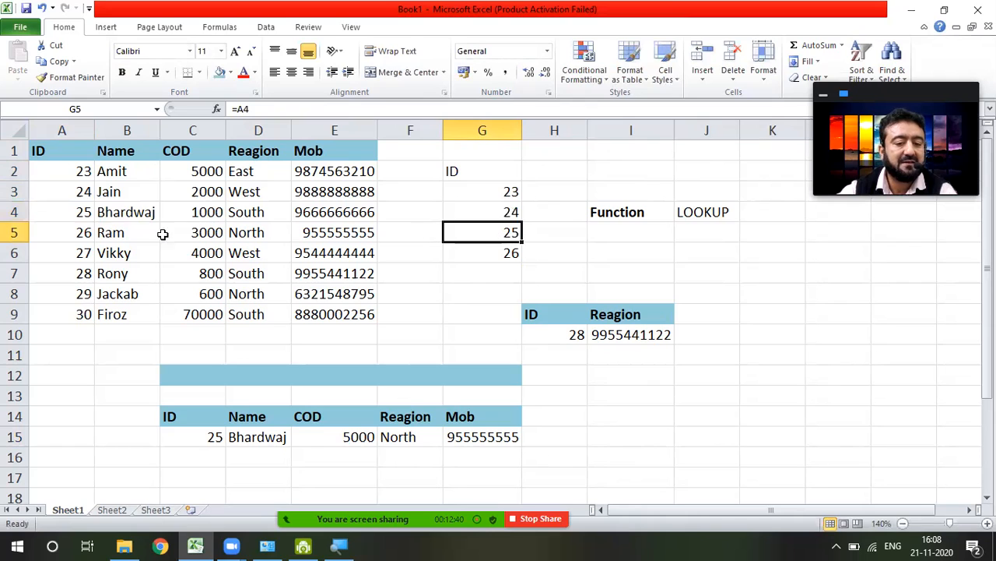
click(73, 215)
double_click(507, 232)
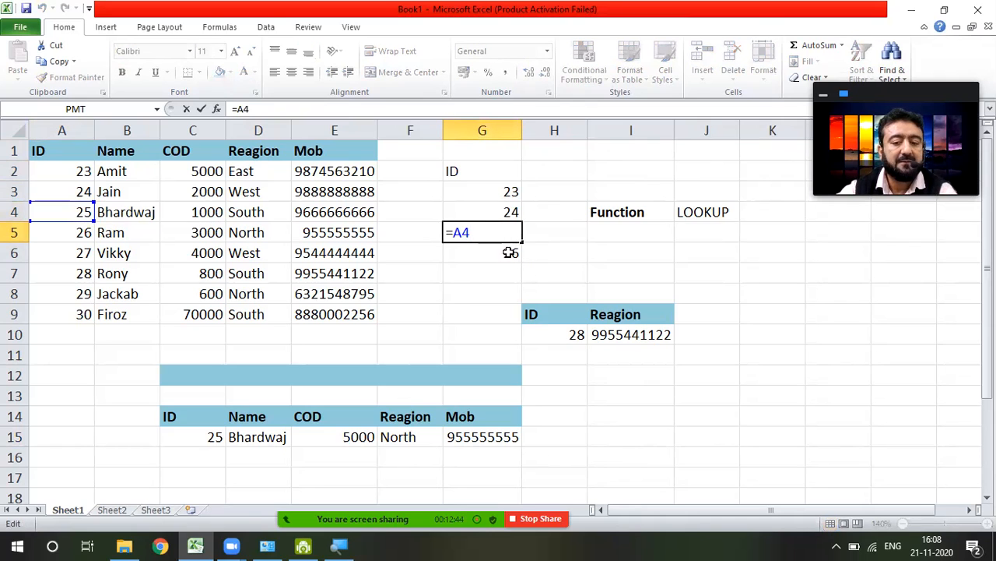
click(507, 266)
Step: Make the reference in G2 absolute as =$A$1 and fill it down to G6
double_click(467, 170)
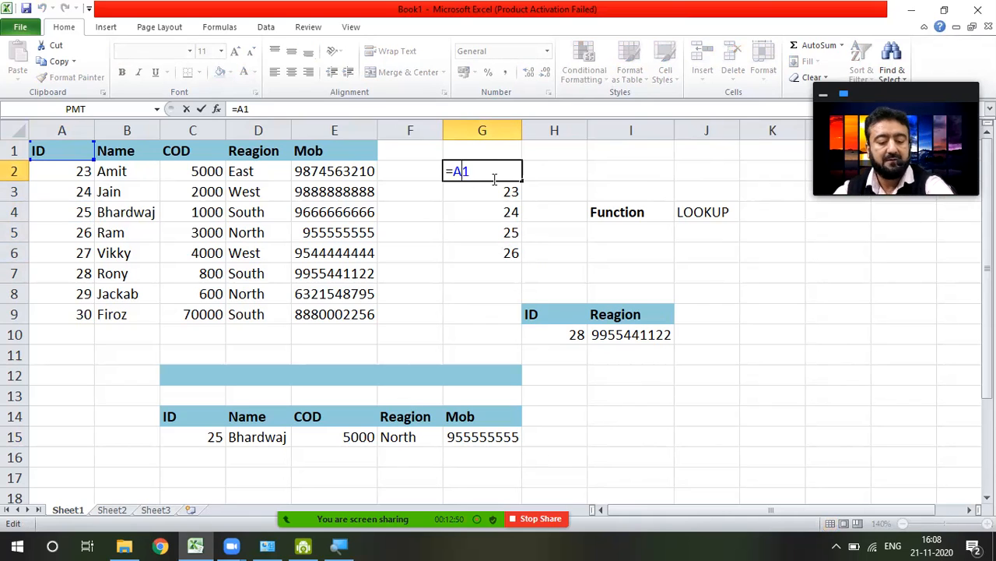
key(F4)
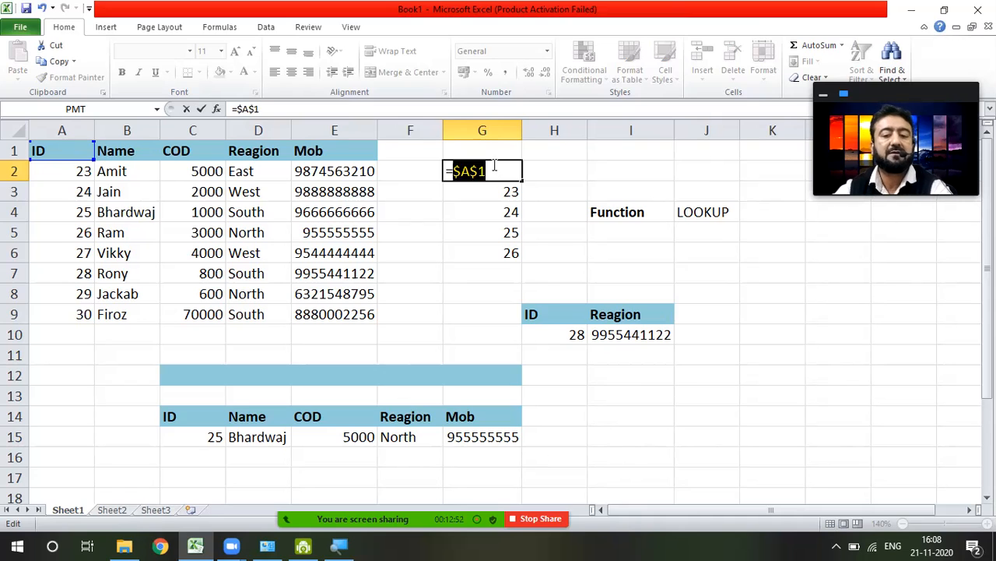
click(495, 168)
key(Return)
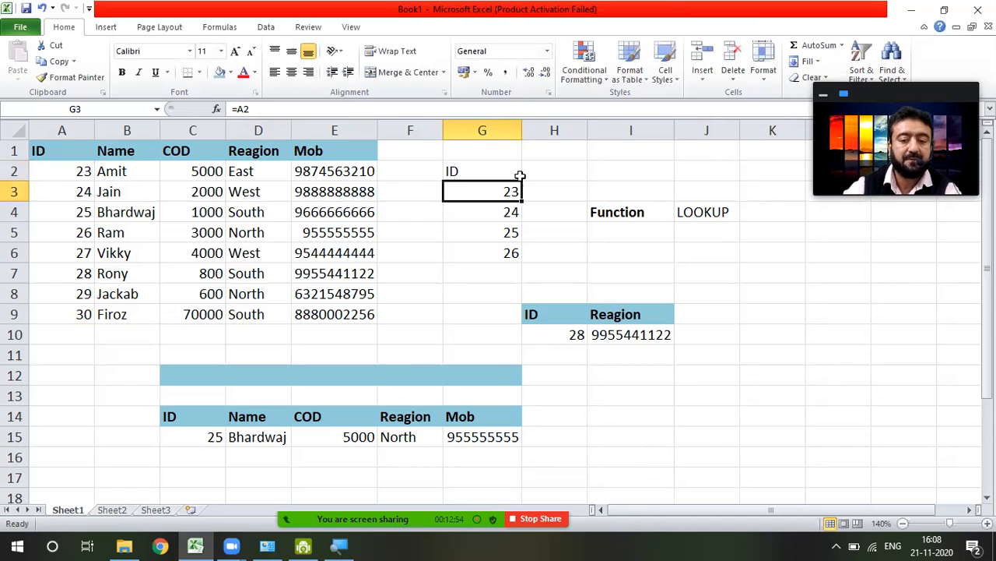
click(503, 178)
drag(522, 181, 510, 260)
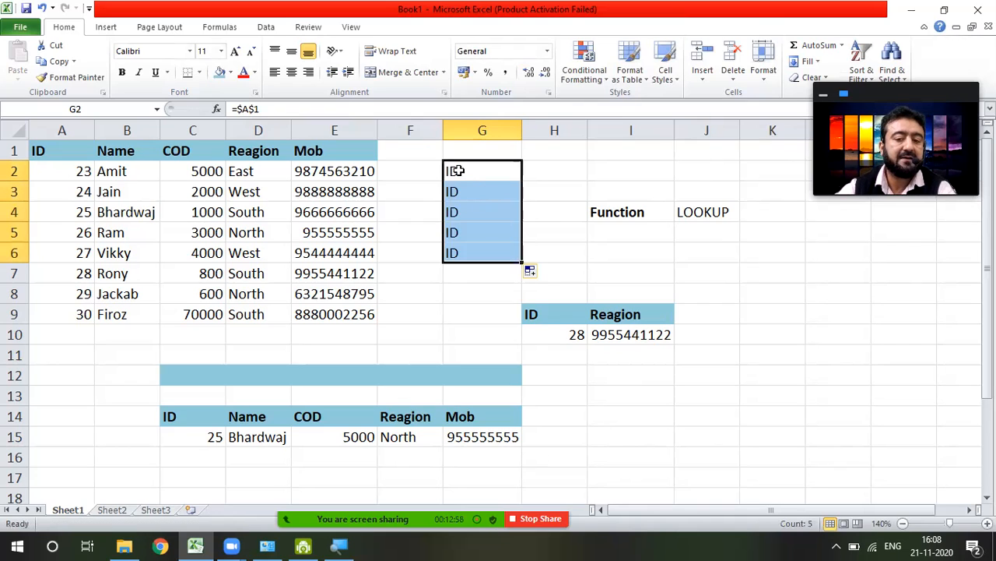
Step: Inspect the formulas in G2:G6 to check how the absolute reference was copied down
click(456, 287)
click(460, 172)
double_click(461, 171)
key(Return)
double_click(461, 195)
key(Return)
double_click(464, 217)
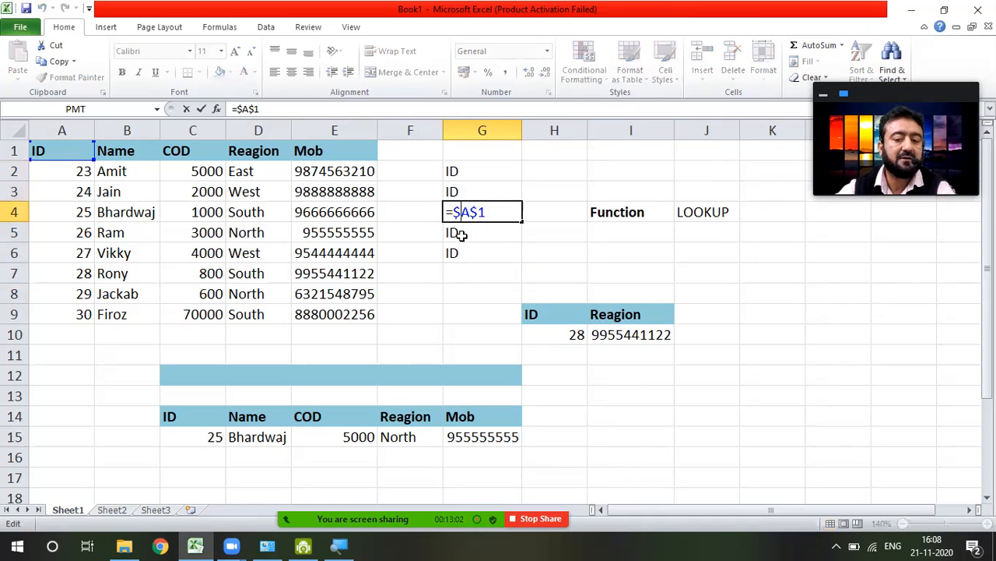
key(Return)
double_click(460, 236)
key(Return)
double_click(456, 252)
click(301, 458)
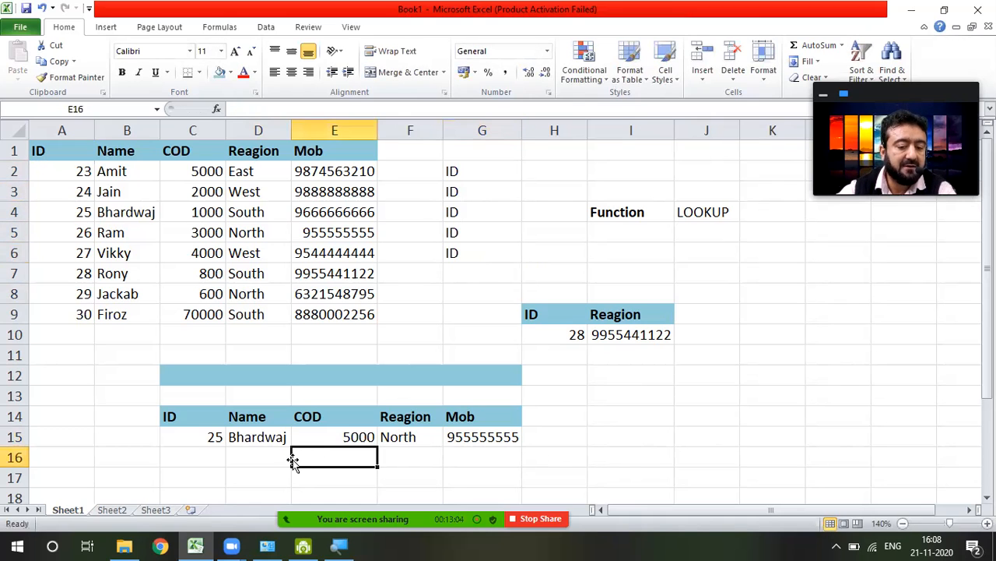
Step: Lock the lookup value as $C$15 and the lookup vector as $A$2:$A$9 in the D15 LOOKUP formula
click(276, 437)
double_click(276, 436)
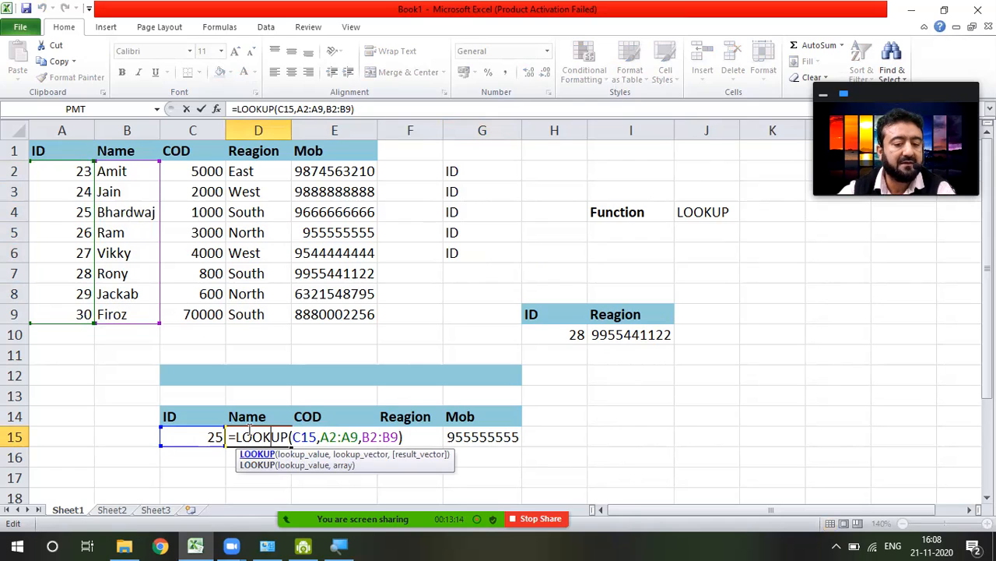
click(301, 438)
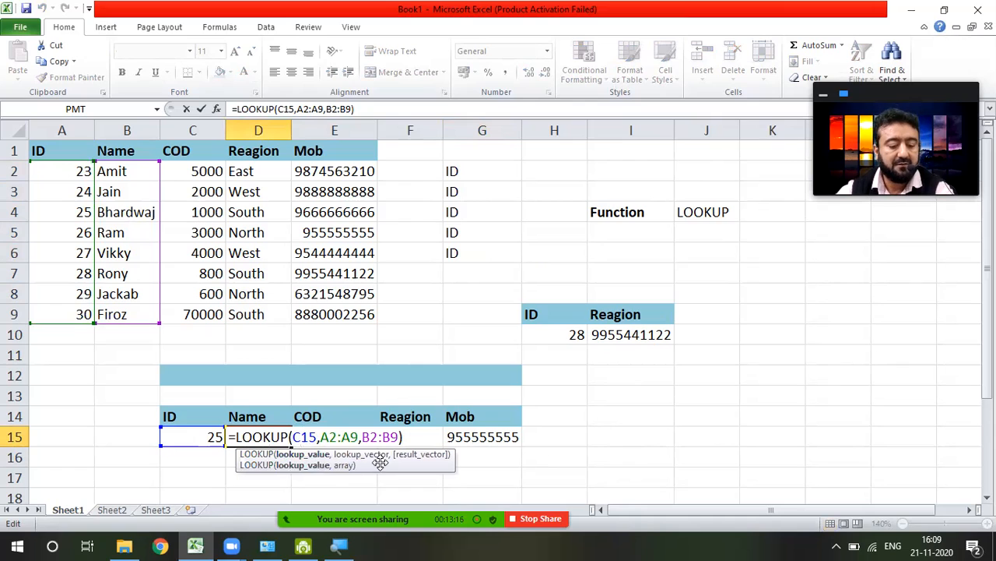
key(F4)
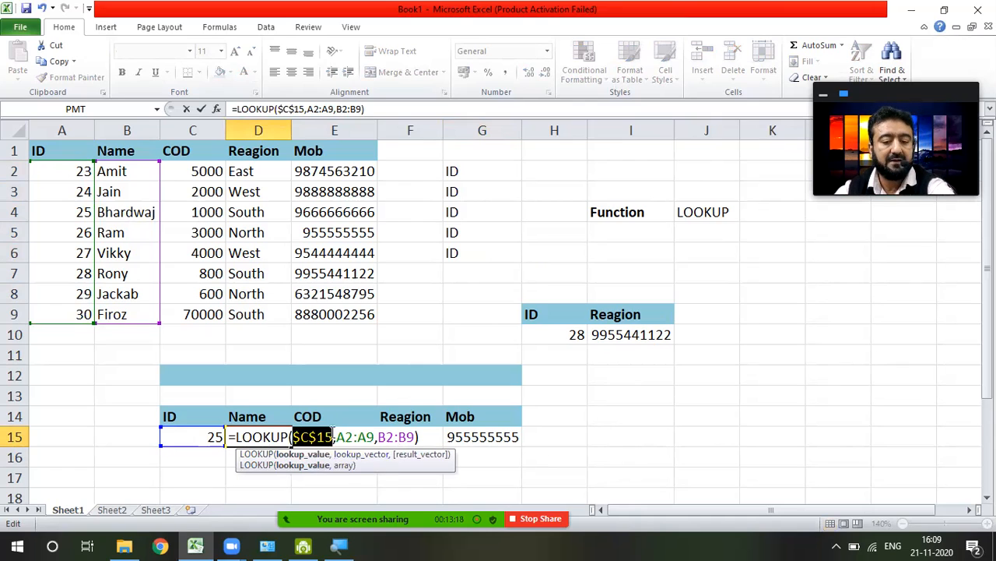
click(340, 438)
key(F4)
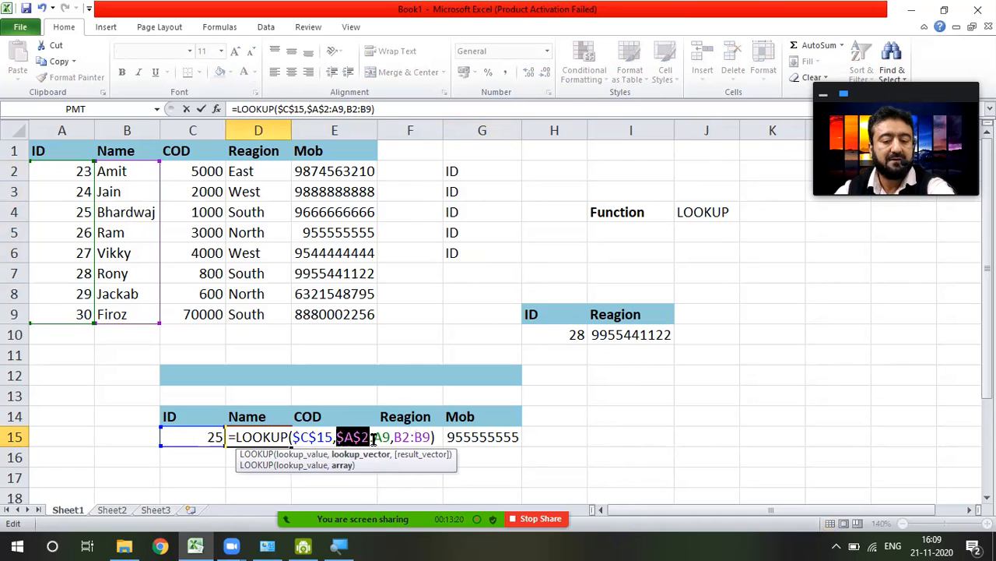
click(383, 437)
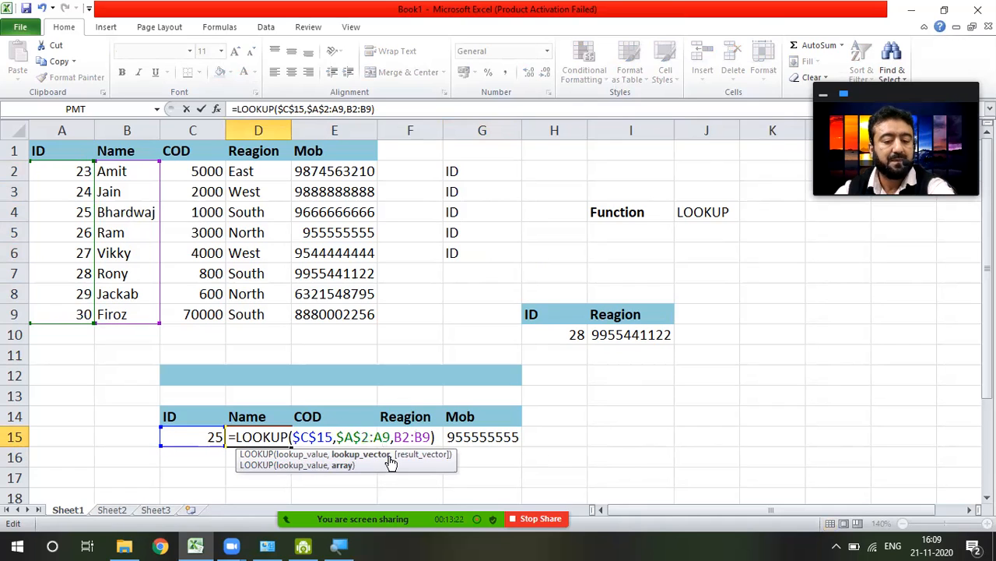
key(F4)
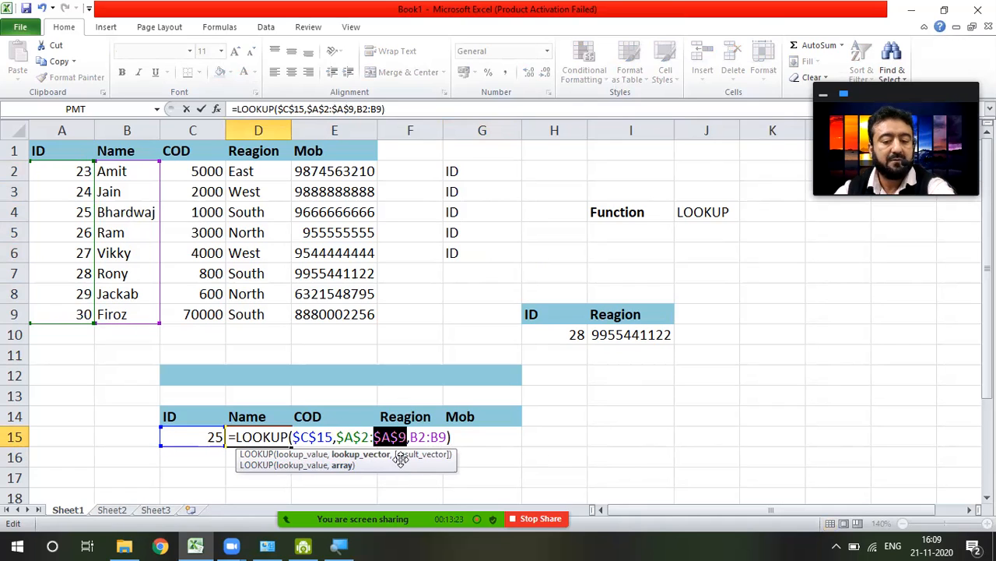
click(463, 436)
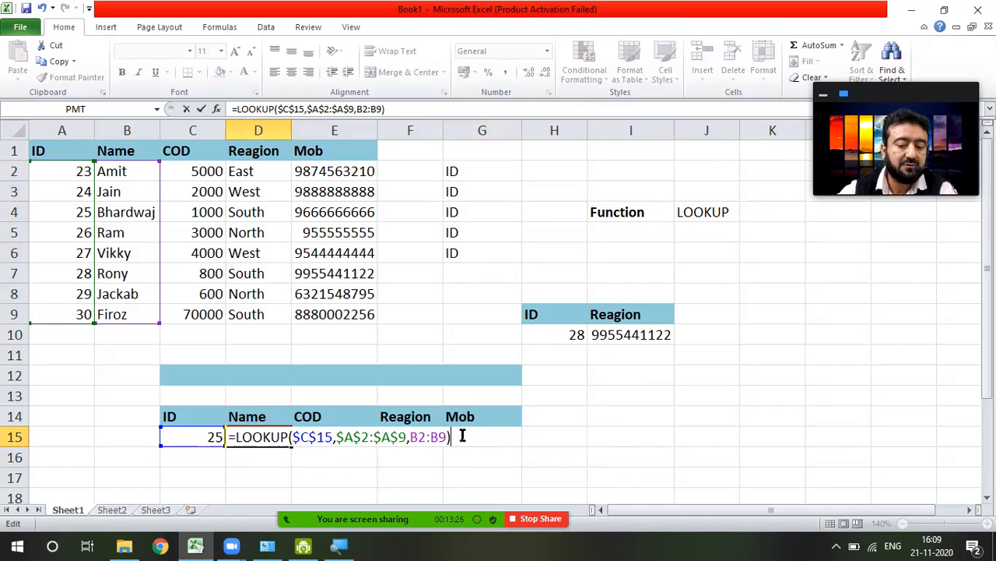
key(Return)
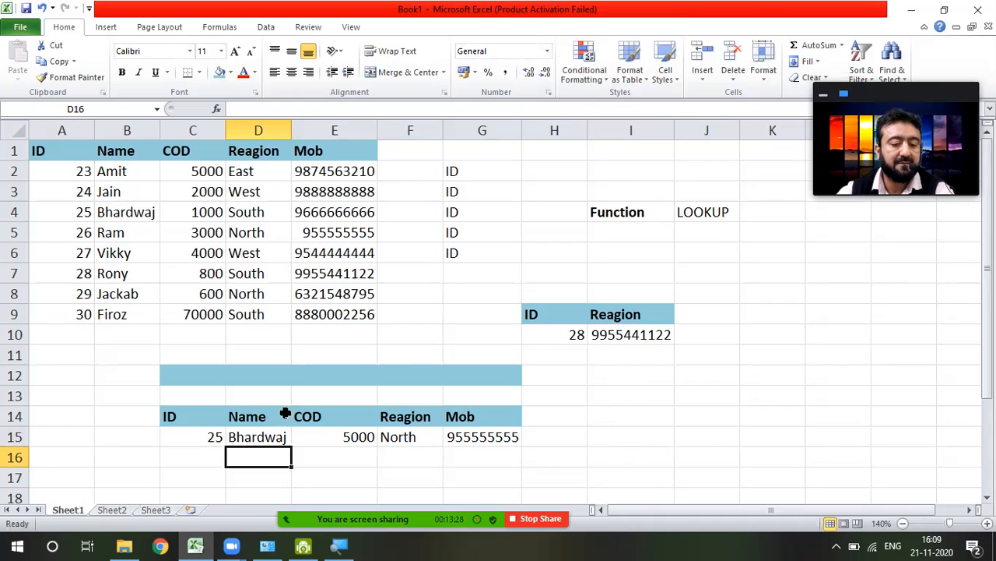
Step: Compare the ID in C15 and the result in D15 with the matching row of the source table
click(196, 435)
click(68, 212)
click(109, 212)
click(184, 212)
click(245, 437)
click(212, 436)
double_click(214, 438)
key(Return)
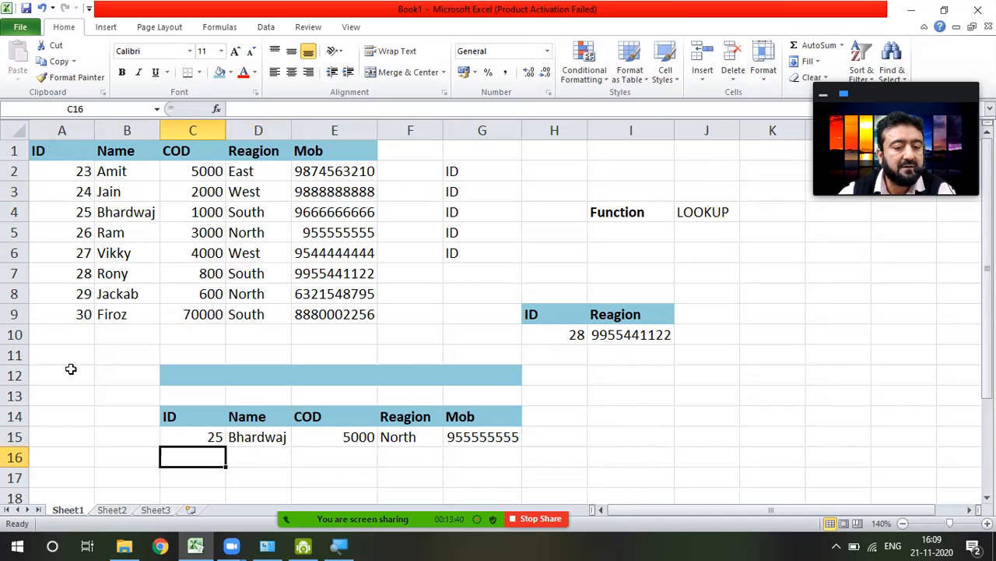
Step: Make the result vector in the D15 LOOKUP formula absolute as $B$2:$B$9
double_click(272, 437)
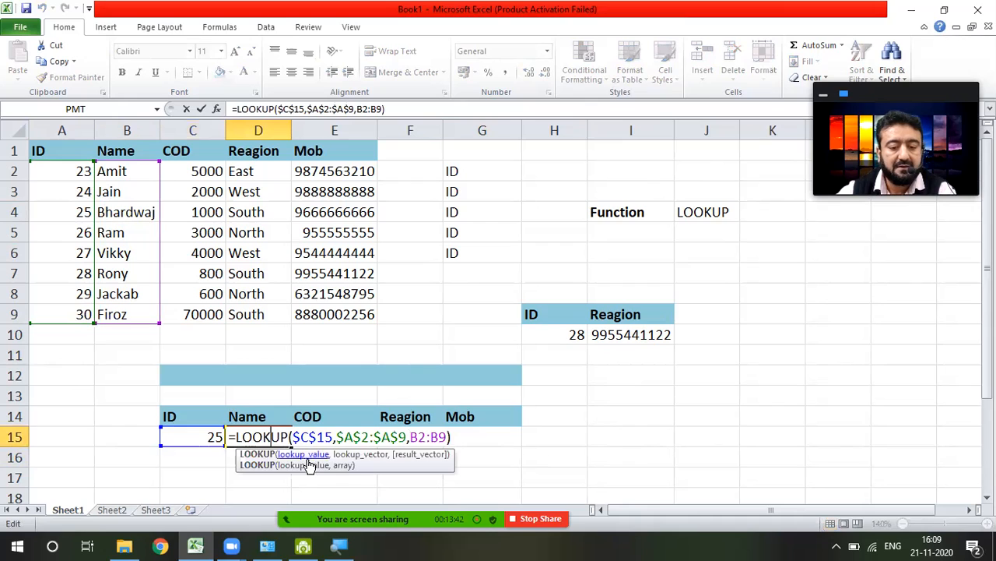
click(300, 438)
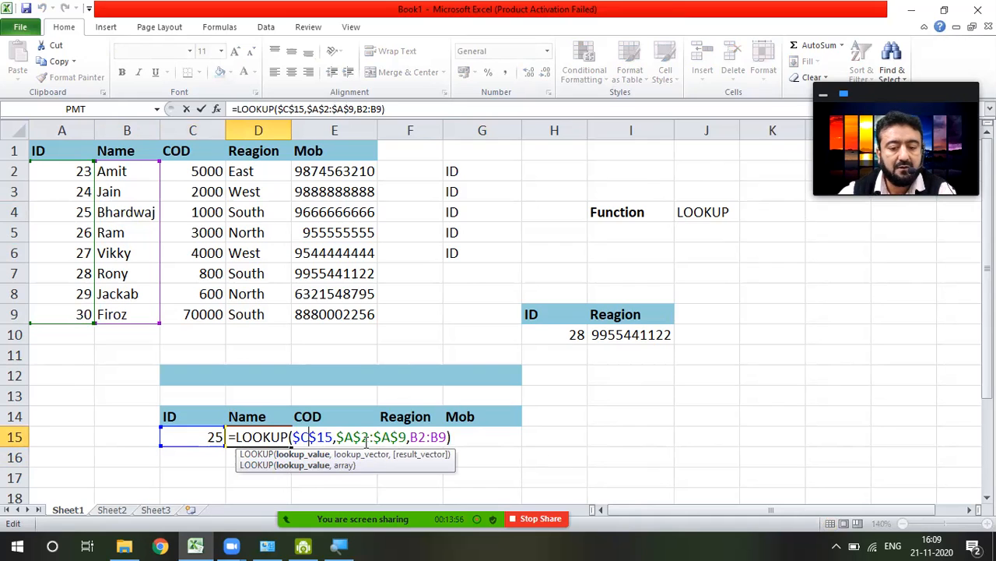
click(418, 437)
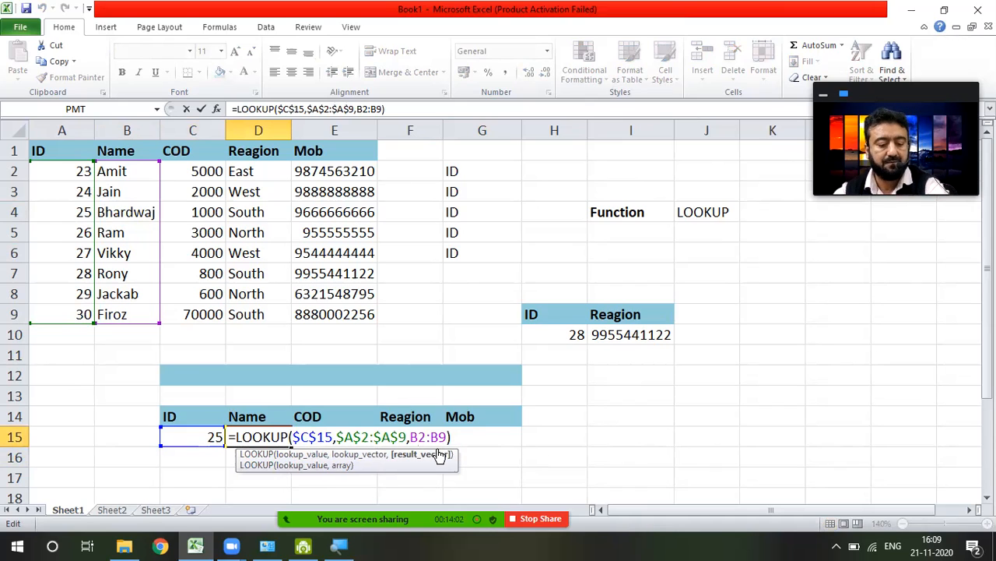
key(F4)
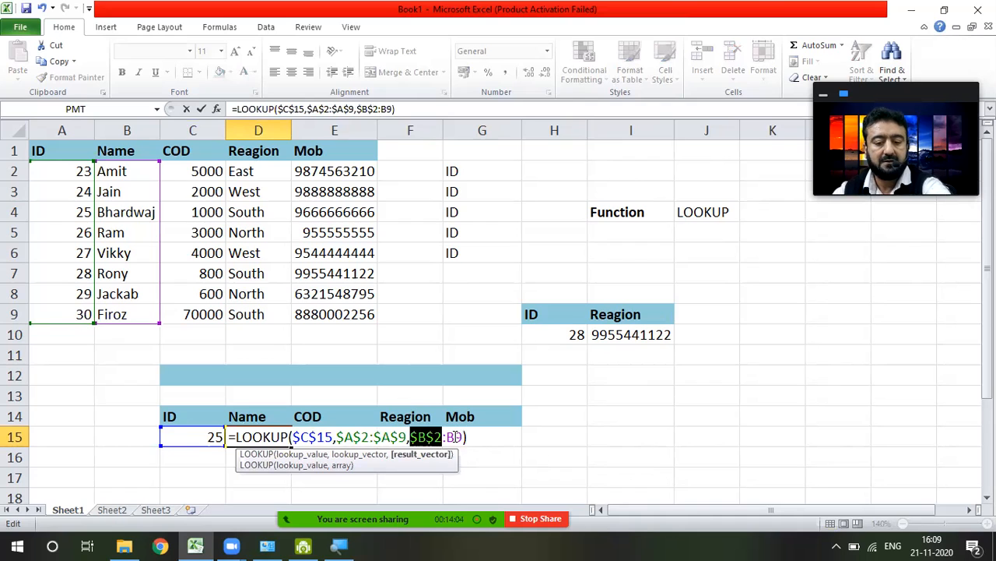
click(465, 437)
key(F4)
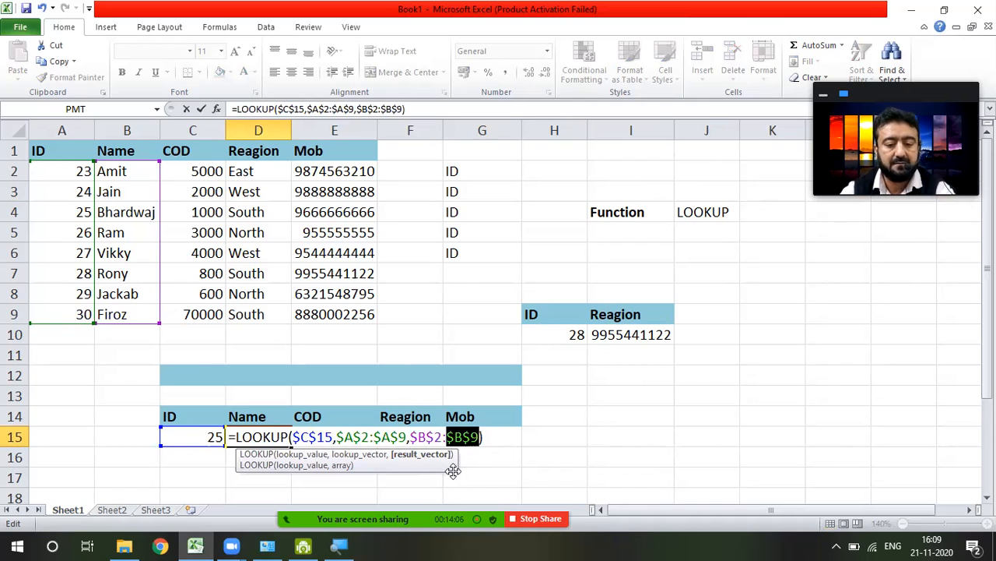
key(Return)
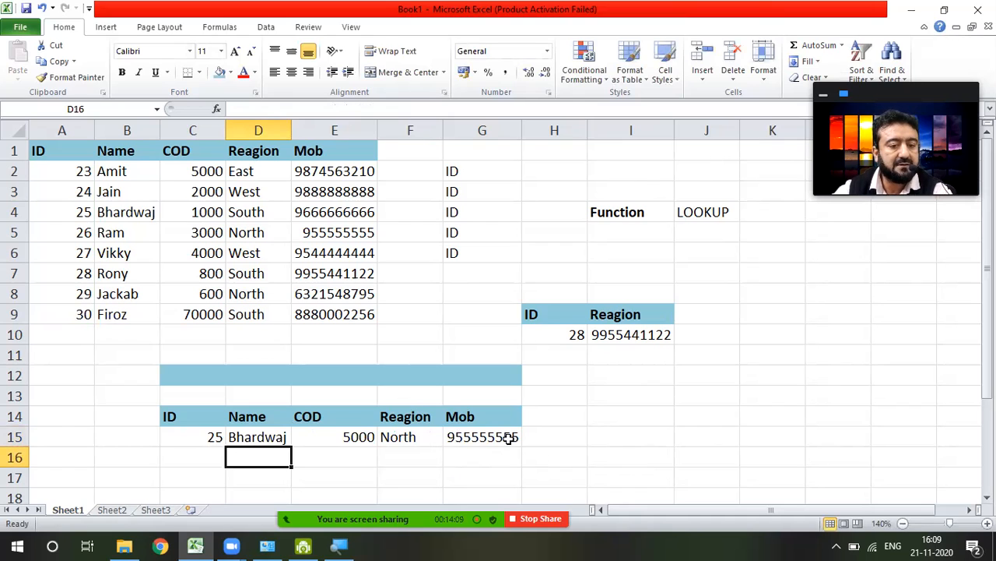
Step: Set the lookup ID in C15 to 23
click(200, 439)
text(23)
key(Return)
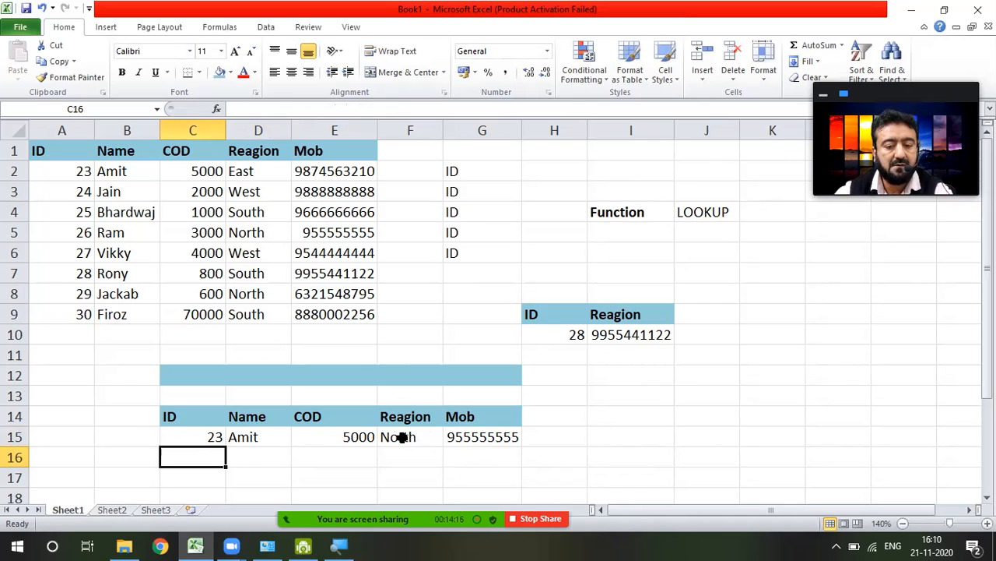
Step: Change the lookup value in the D15 formula back to the relative reference C15, keeping both vectors absolute
double_click(258, 437)
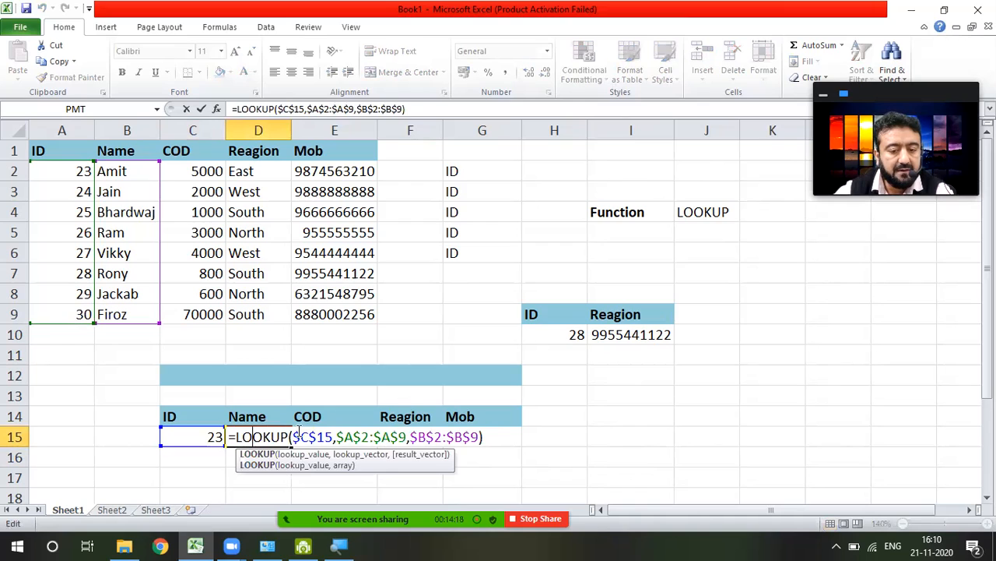
click(312, 435)
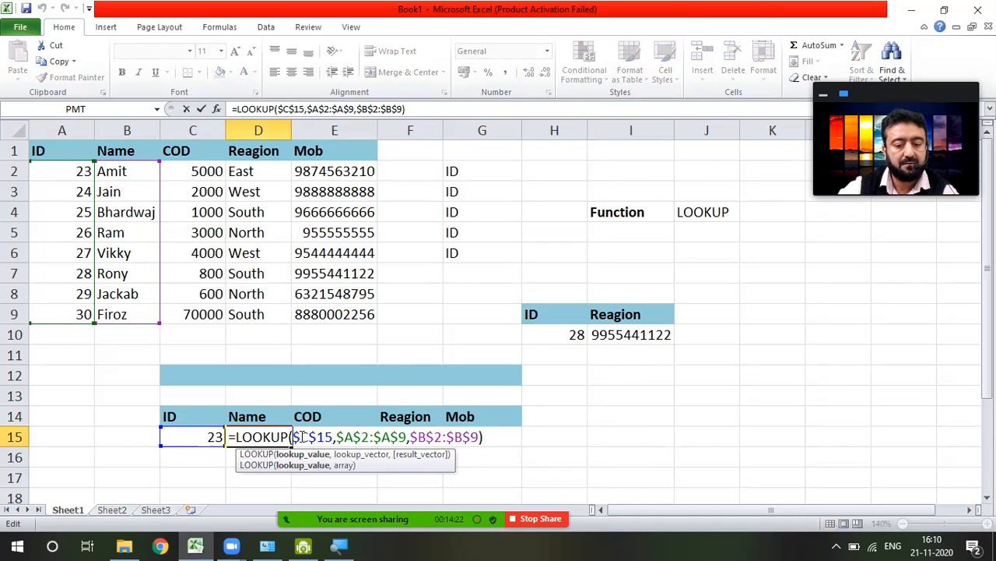
key(F4)
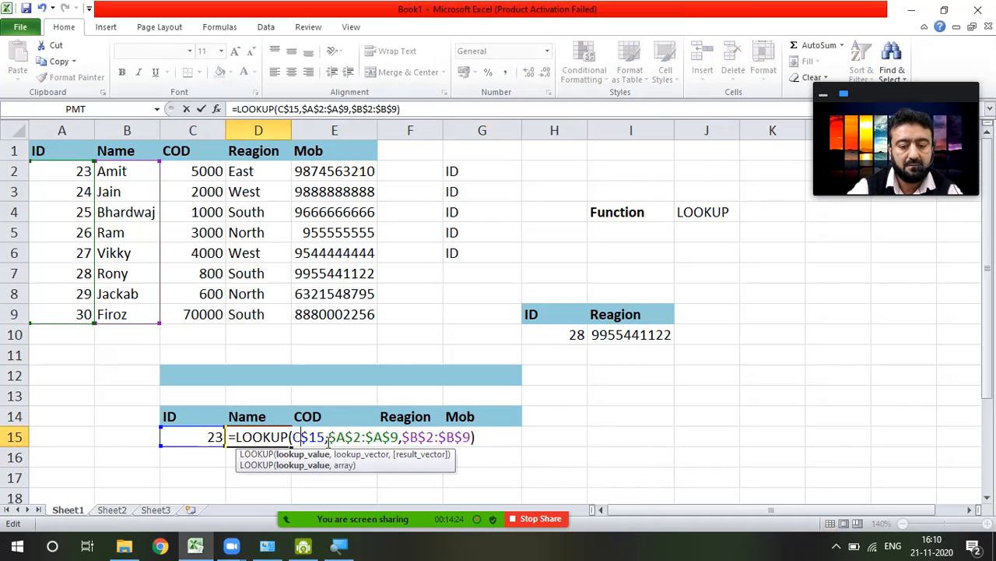
key(F4)
key(F4)
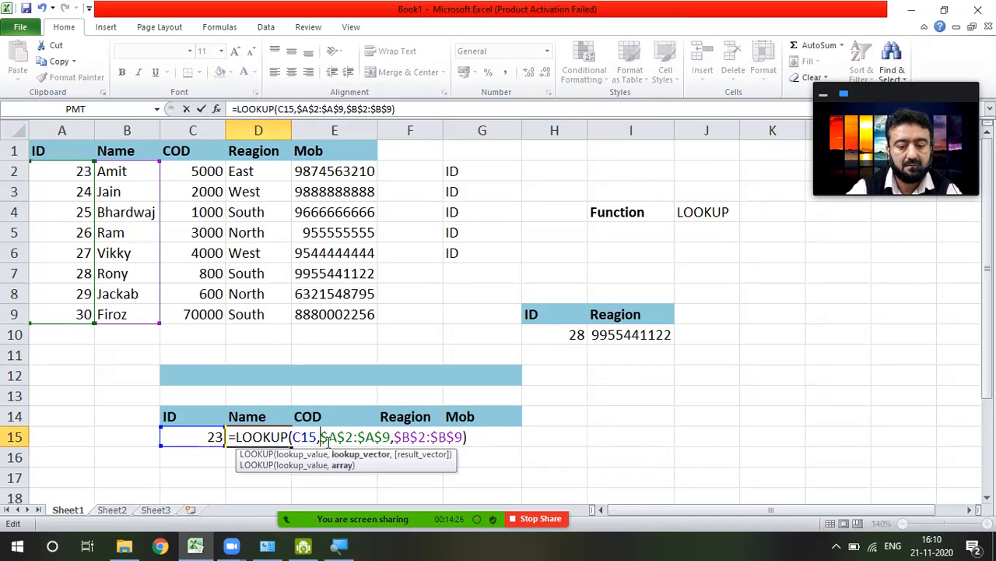
key(Return)
Step: Set the lookup ID in C15 to 24
key(Up)
key(Left)
key(Down)
key(Up)
text(24)
key(Return)
Step: Check the formulas across row 15 up to F15 and widen column G to fit the full mobile number
key(Up)
key(Right)
key(Right)
key(Right)
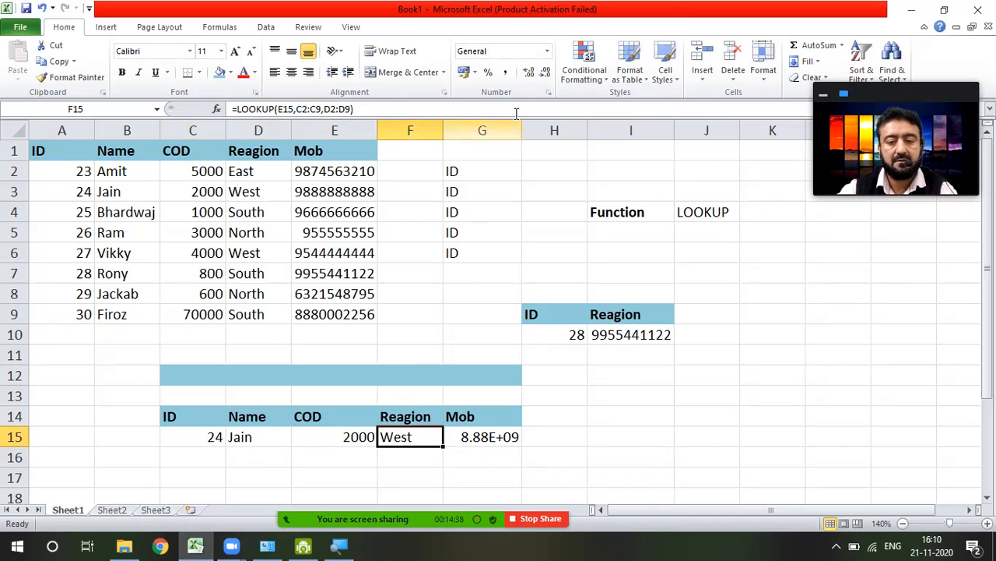
drag(522, 130, 529, 130)
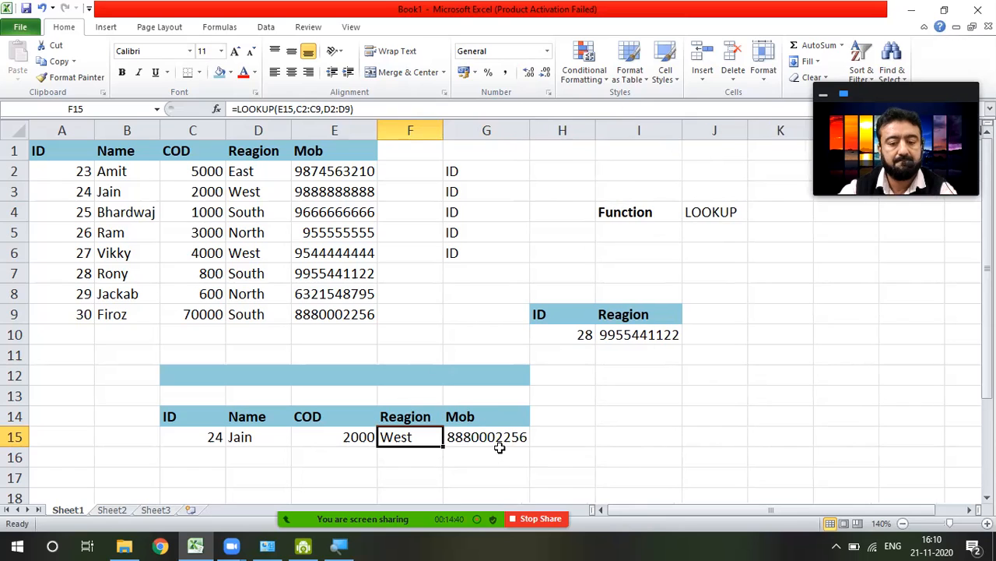
Step: Strip all arguments from the D15 lookup formula, leaving only =LOOKUP(
double_click(235, 436)
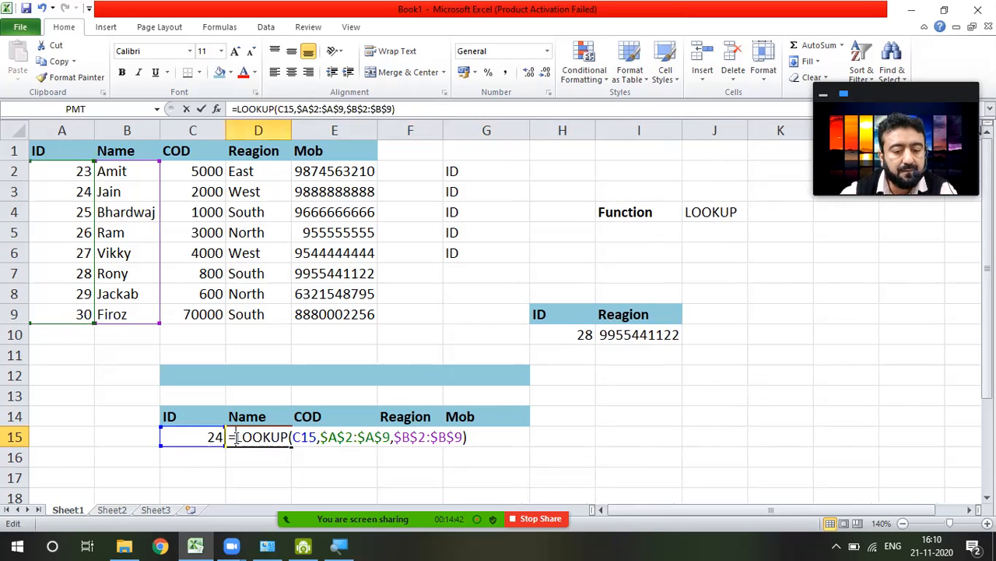
click(399, 439)
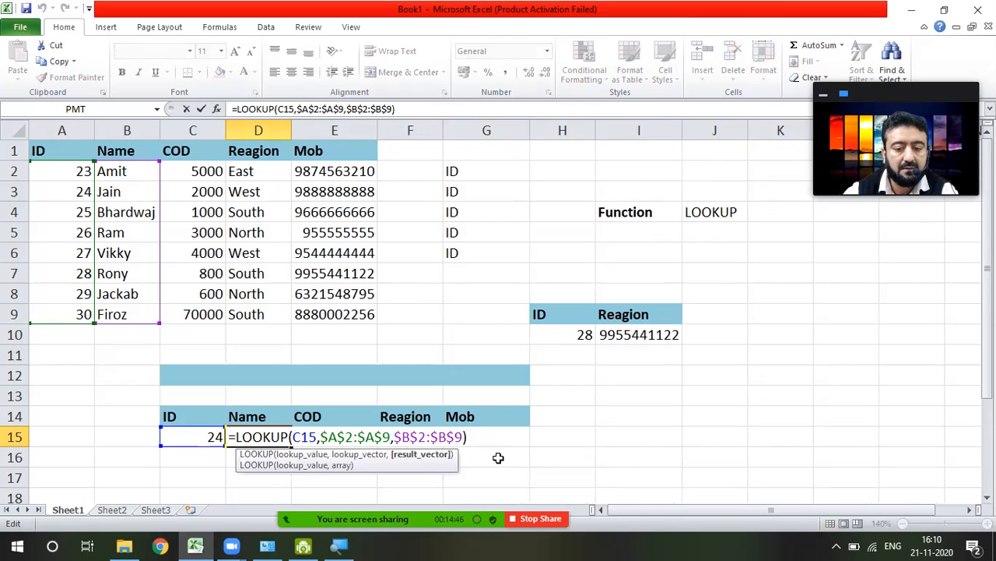
key(Left)
key(Left)
key(Left)
key(Left)
key(Left)
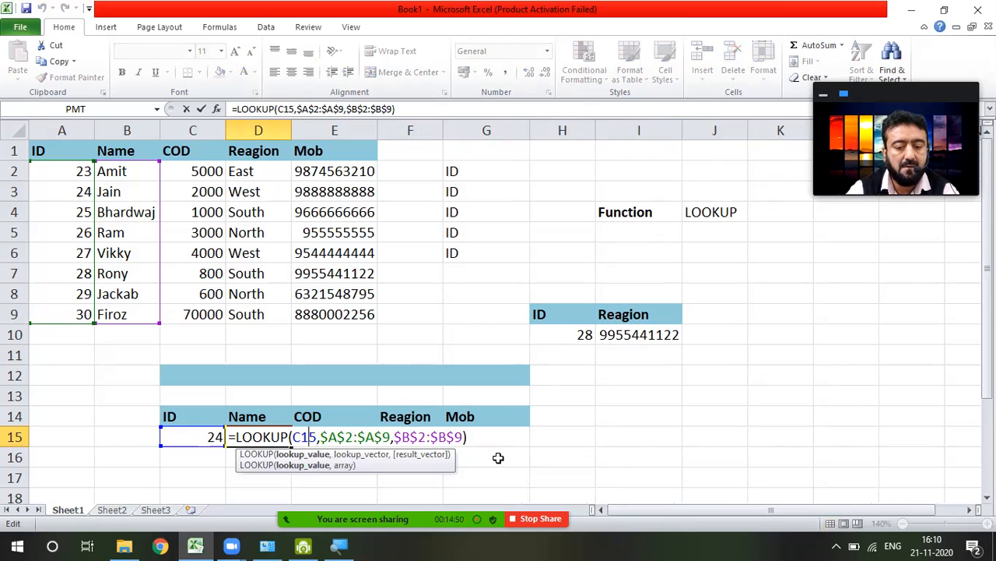
key(Delete)
key(Delete)
key(Delete)
key(Delete)
key(Delete)
key(Delete)
key(Delete)
key(Delete)
key(Delete)
key(Delete)
key(Delete)
key(Delete)
key(Delete)
key(Delete)
key(Delete)
key(Delete)
key(Delete)
key(Delete)
key(Delete)
key(Delete)
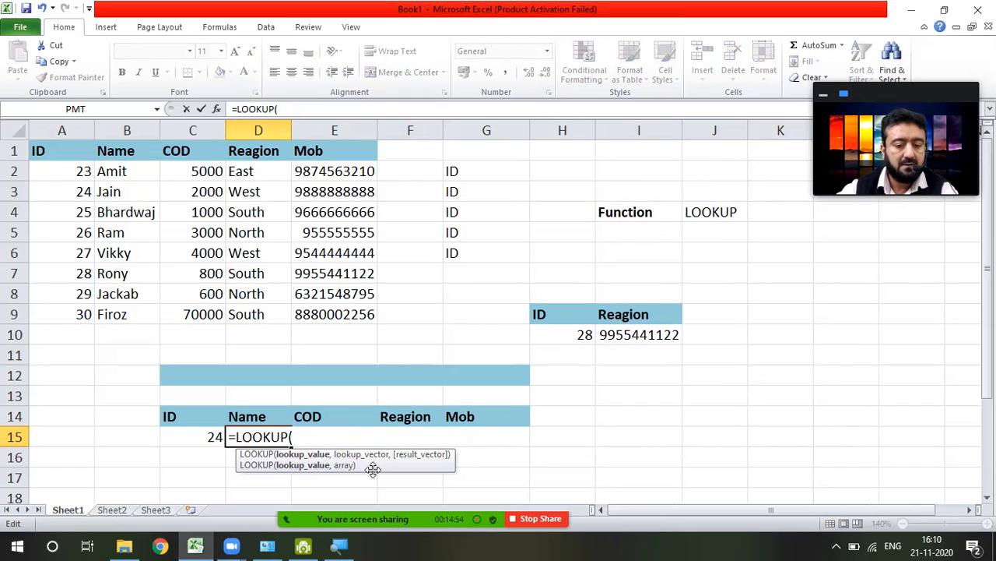
Step: Rebuild the D15 LOOKUP with C15 as lookup value, A2:A9 as lookup vector and B2:B9 as result vector
click(201, 436)
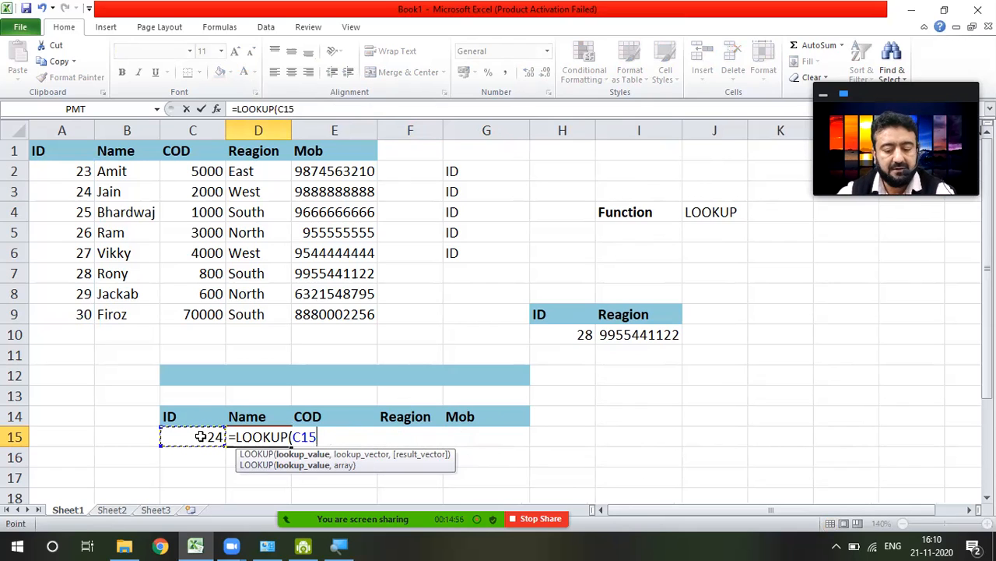
text(,)
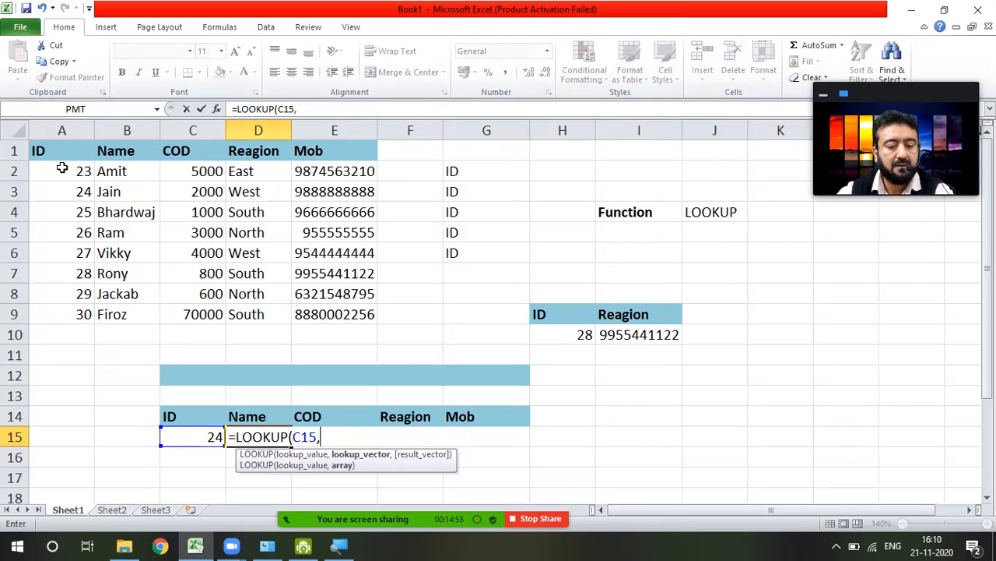
drag(61, 167, 67, 312)
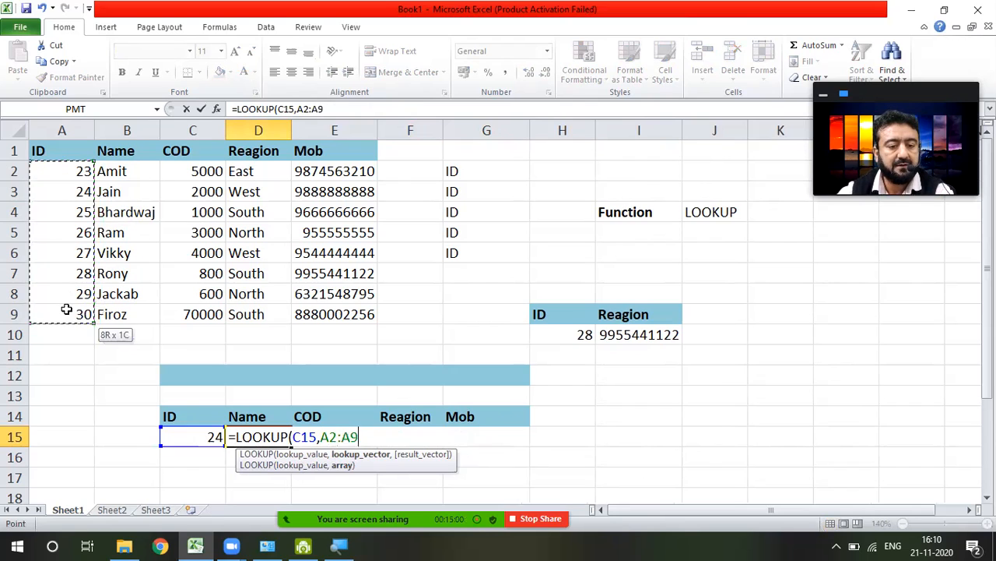
text(,)
drag(125, 168, 122, 311)
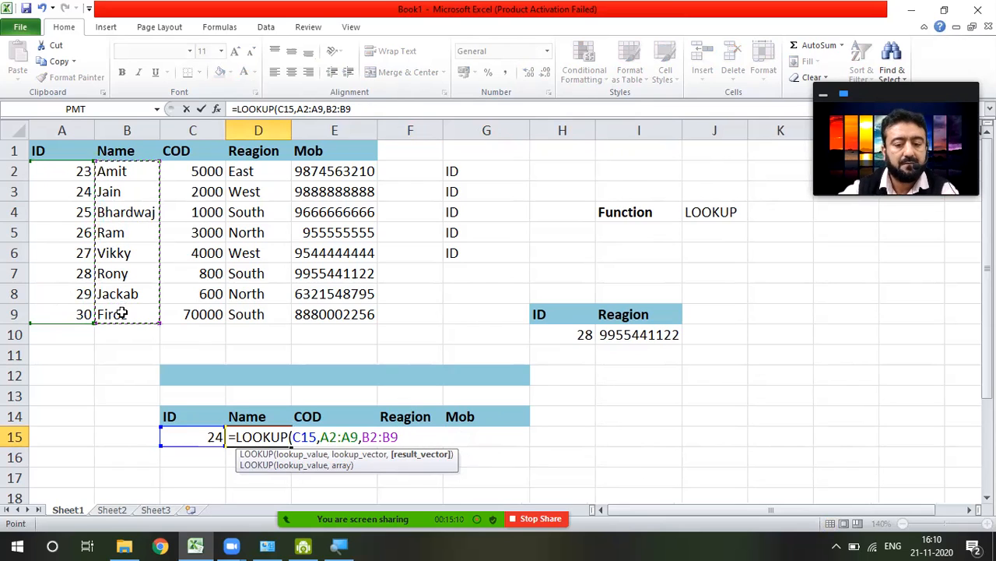
Step: Make the D15 formula's lookup value $C$15 and lookup vector $A$2:$A$9 absolute, keeping B2:B9 relative, and enter it
click(302, 437)
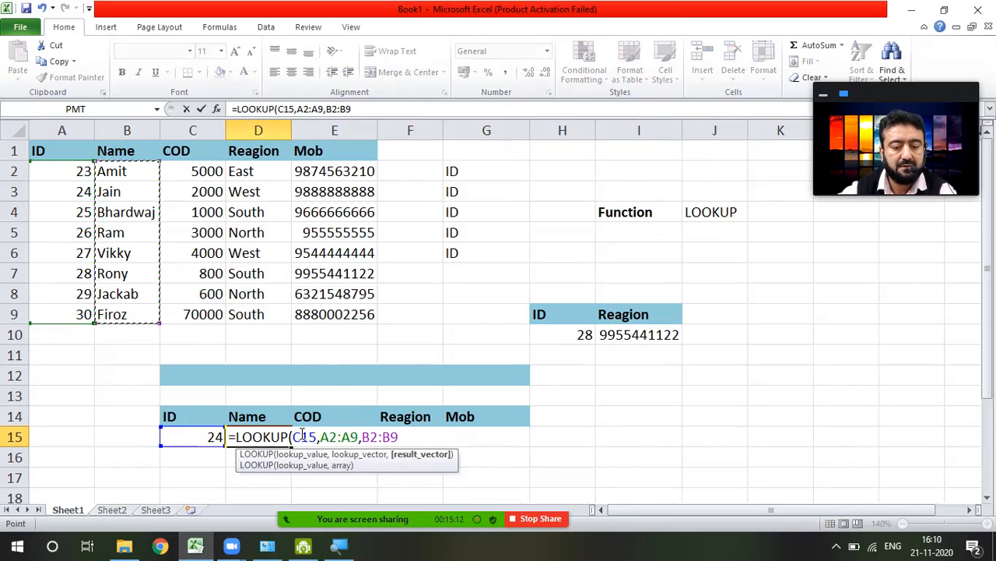
key(F4)
key(F4)
key(F4)
key(F4)
key(F4)
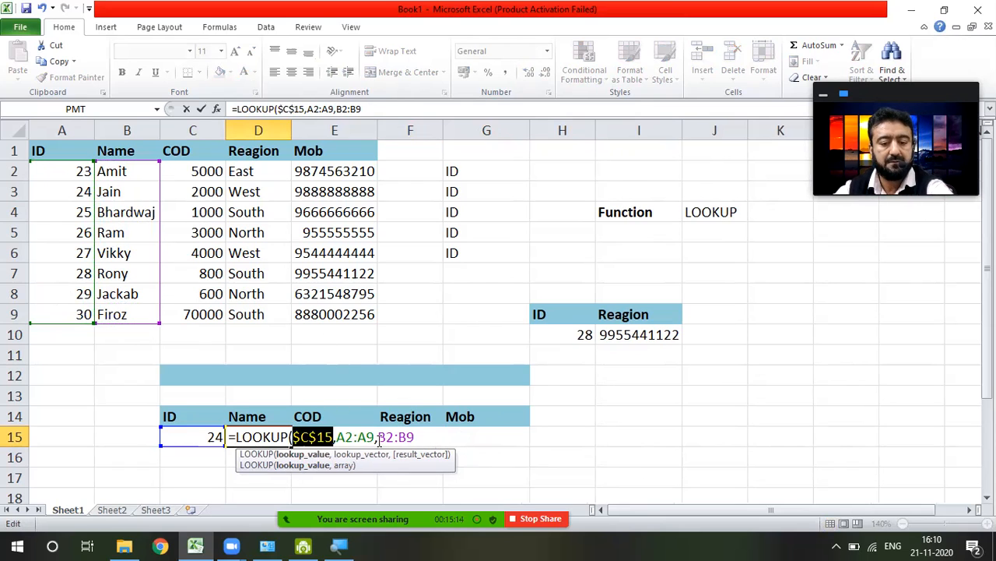
key(Right)
click(347, 437)
key(F4)
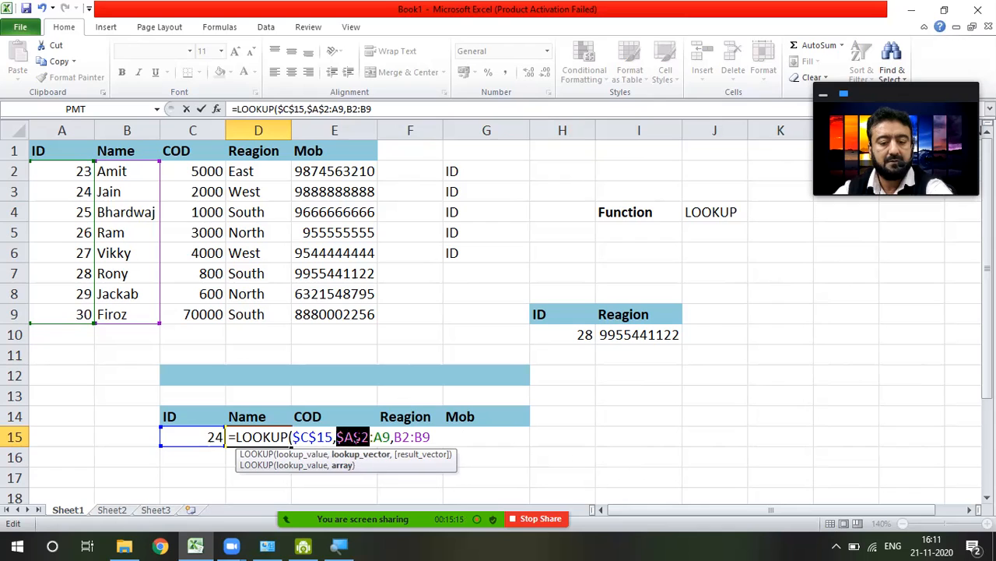
click(384, 436)
key(F4)
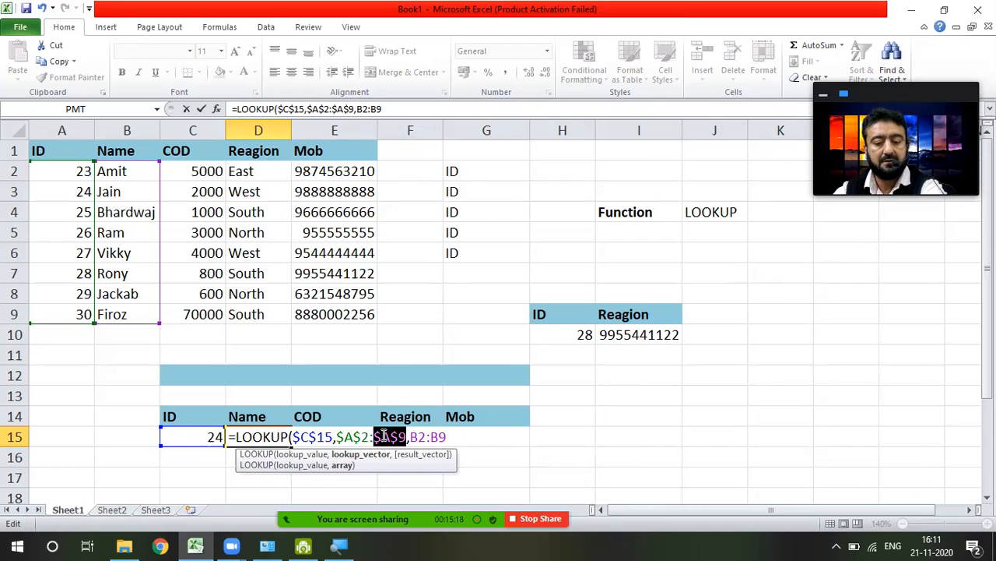
key(Return)
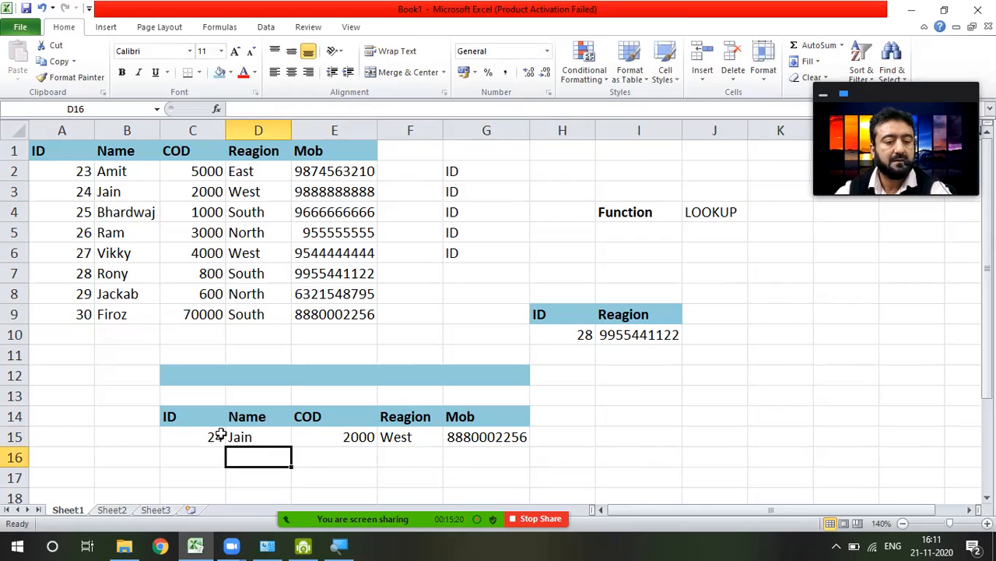
Step: Compare the references in the lookup formulas from D15 to G15
click(245, 436)
click(327, 436)
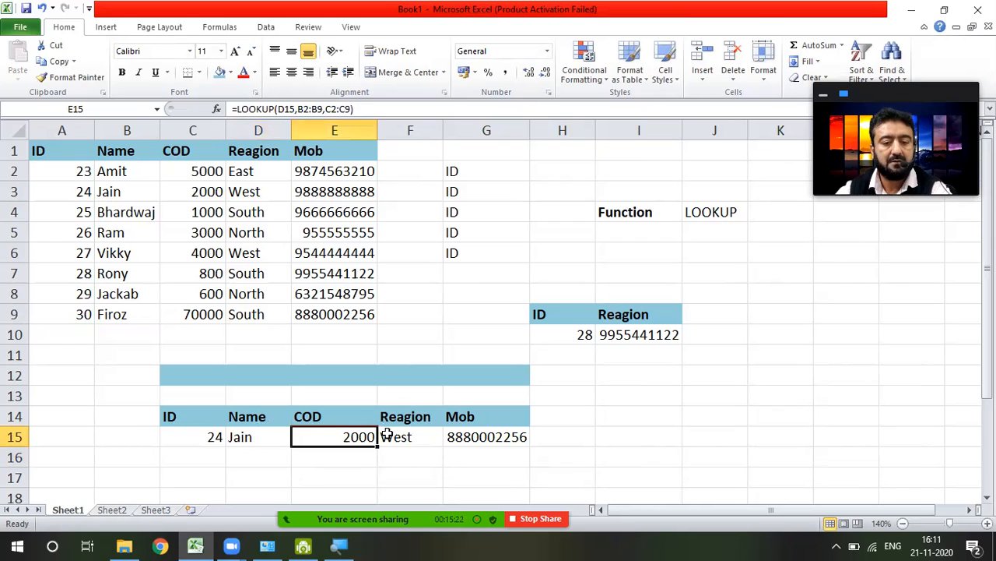
click(400, 436)
click(457, 437)
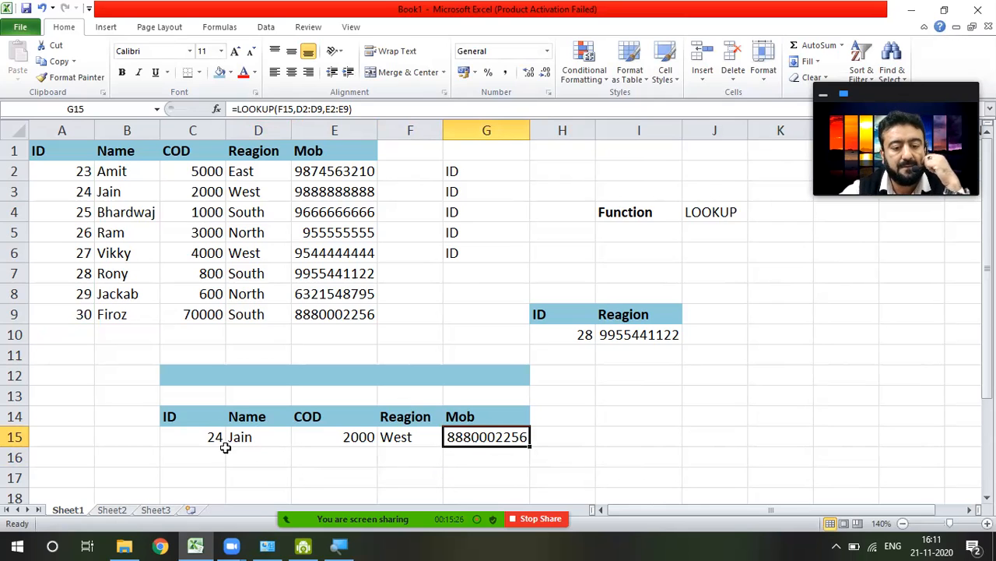
double_click(244, 438)
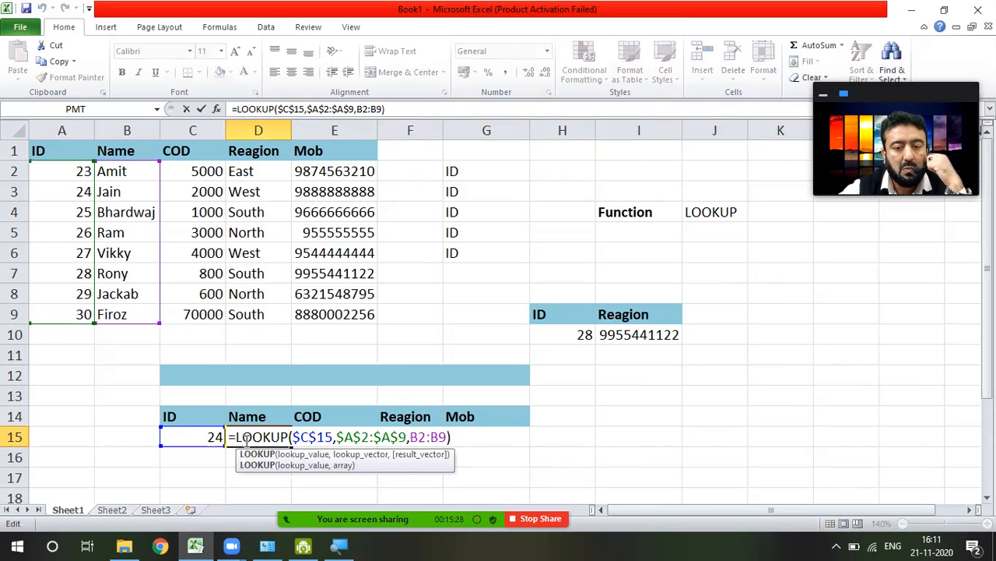
Step: Clear the leftover ID entries from G2:G6
drag(454, 173, 456, 255)
key(Delete)
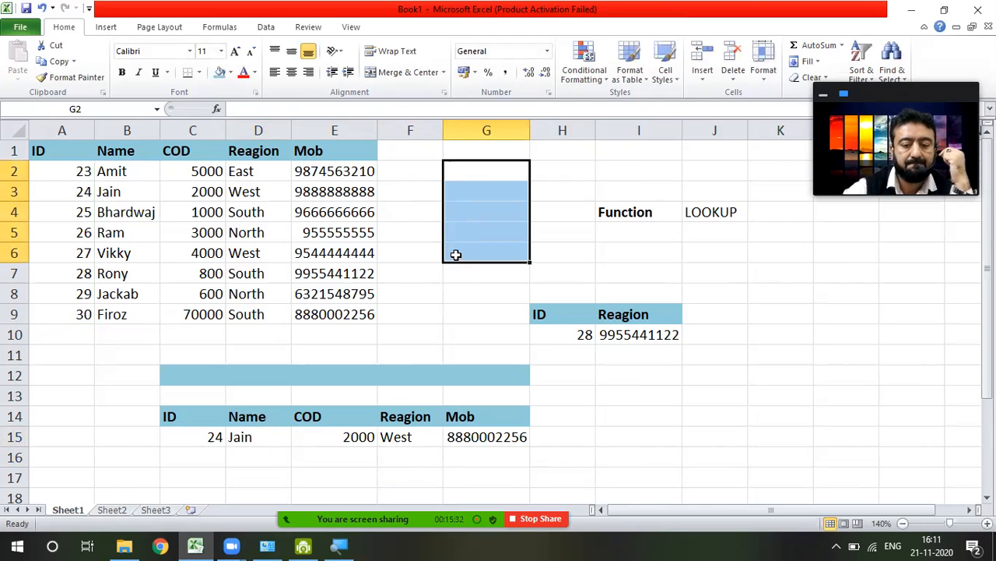
click(486, 472)
Step: Review the lookup ID in C15 and the absolute and relative references in the D15 formula
click(218, 442)
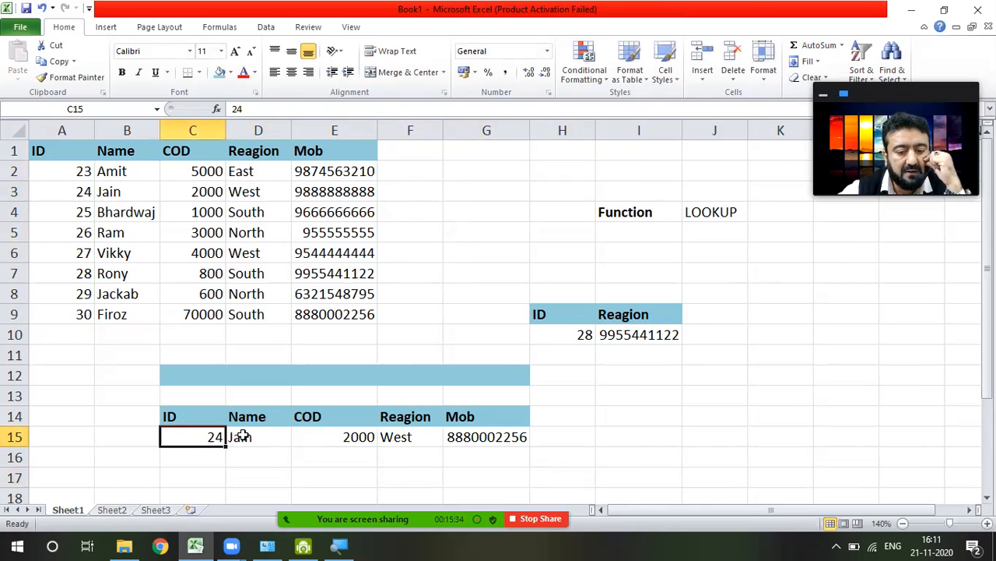
double_click(241, 437)
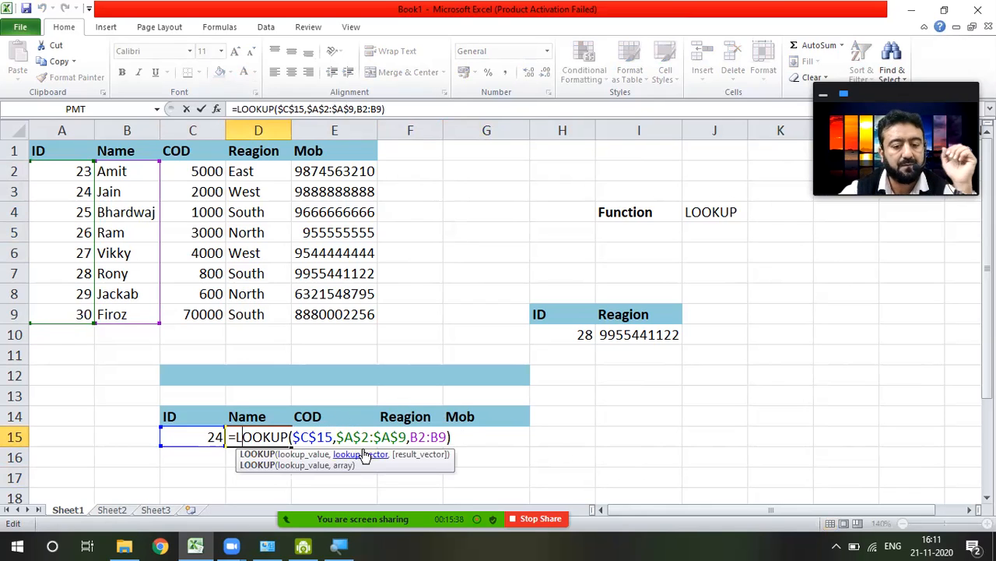
click(533, 456)
Step: Undo the recent edits back to the earlier result table in C12:G13 and the id/mob lookup in F22:G23
key(ctrl+z)
key(ctrl+z)
key(ctrl+z)
key(ctrl+z)
key(ctrl+z)
key(ctrl+z)
key(ctrl+z)
key(ctrl+z)
key(ctrl+z)
key(ctrl+z)
key(ctrl+z)
key(ctrl+z)
key(ctrl+z)
key(ctrl+z)
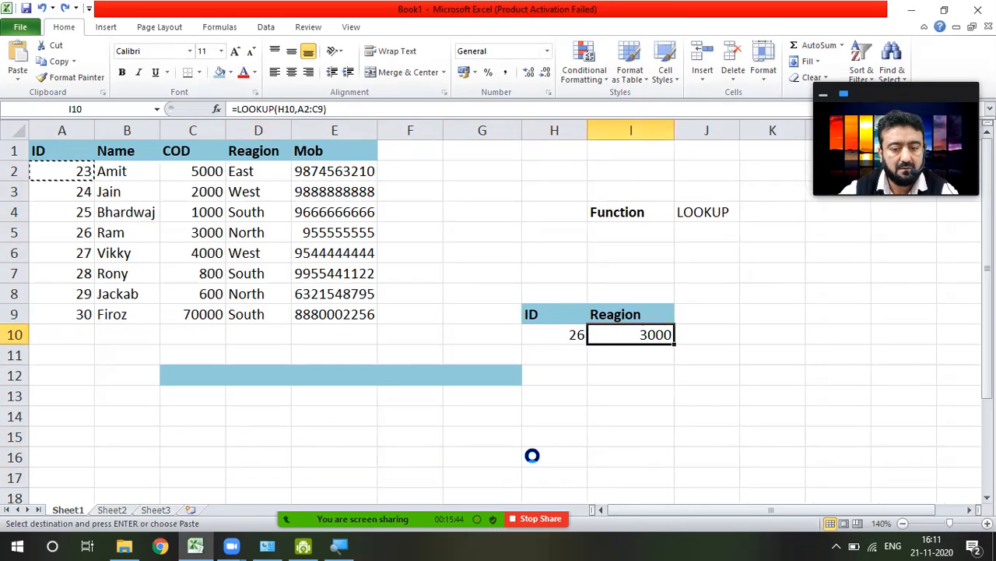
key(ctrl+z)
key(ctrl+z)
key(ctrl+z)
key(ctrl+z)
key(ctrl+z)
key(ctrl+z)
key(ctrl+z)
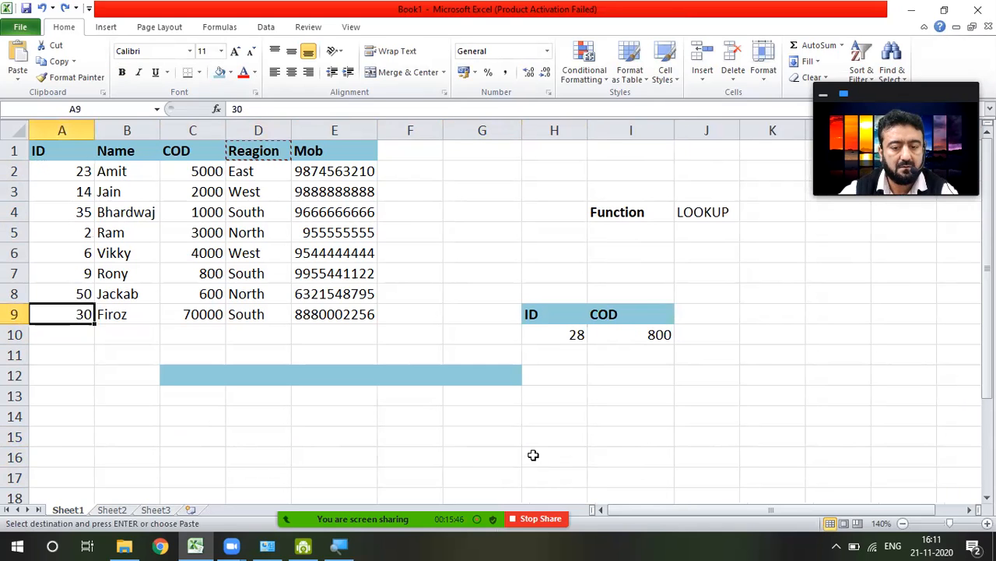
key(ctrl+z)
key(ctrl+z)
key(ctrl+z)
key(ctrl+z)
key(ctrl+z)
key(ctrl+z)
key(ctrl+z)
key(ctrl+z)
key(ctrl+z)
key(ctrl+z)
key(ctrl+z)
key(ctrl+z)
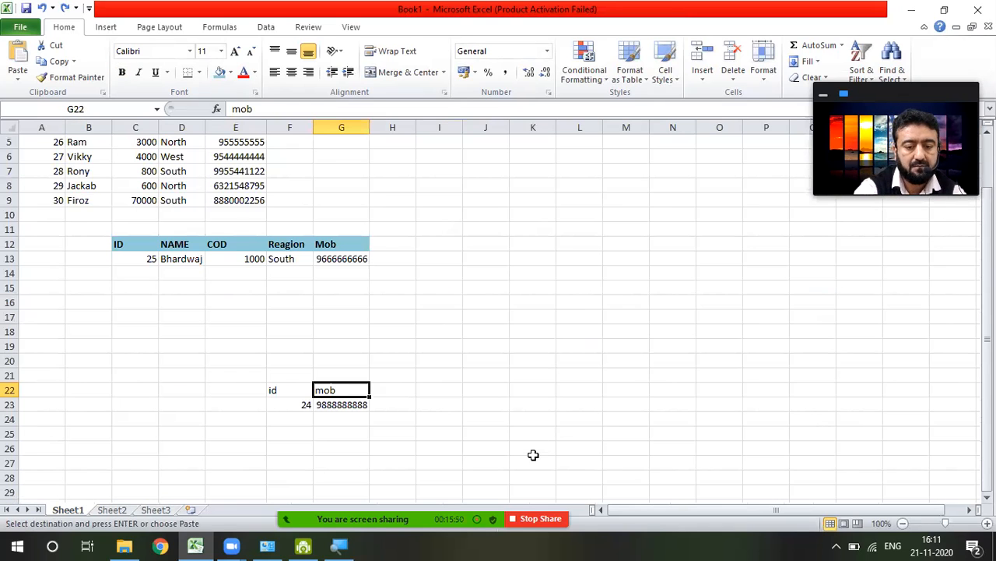
key(ctrl+z)
key(ctrl+z)
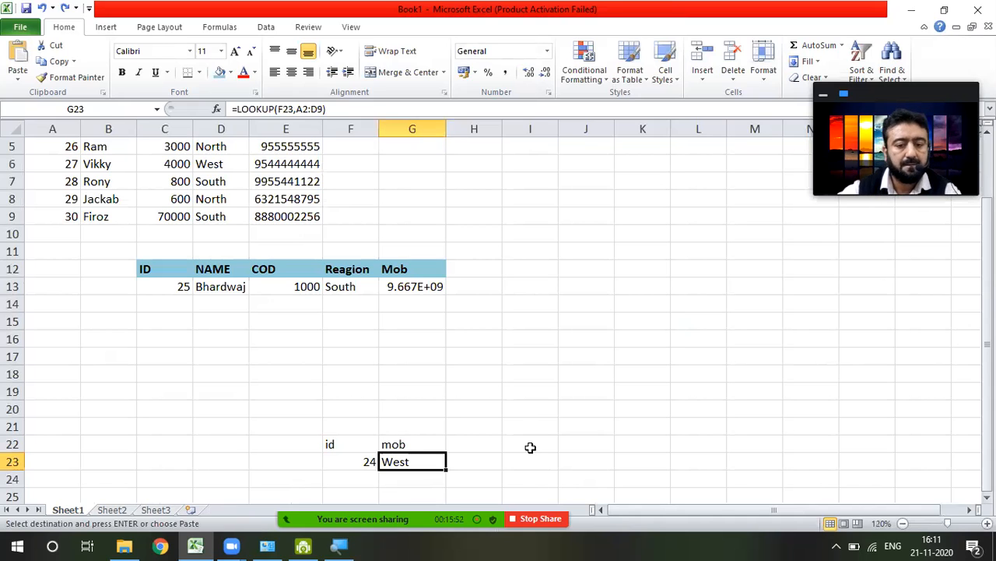
Step: Inspect the LOOKUP formula under NAME in D13 against the source table
double_click(234, 288)
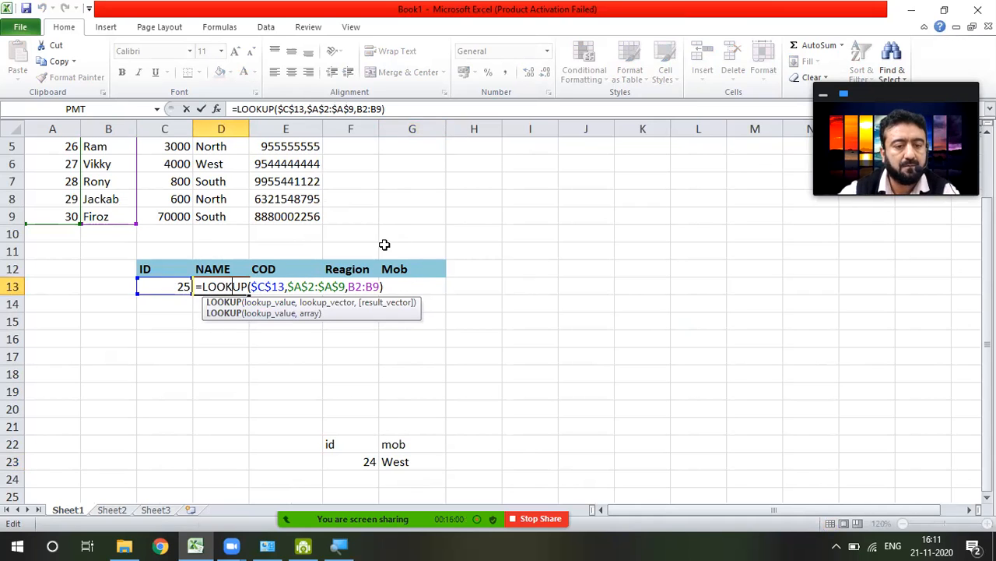
scroll(382, 245, up, 2)
click(282, 425)
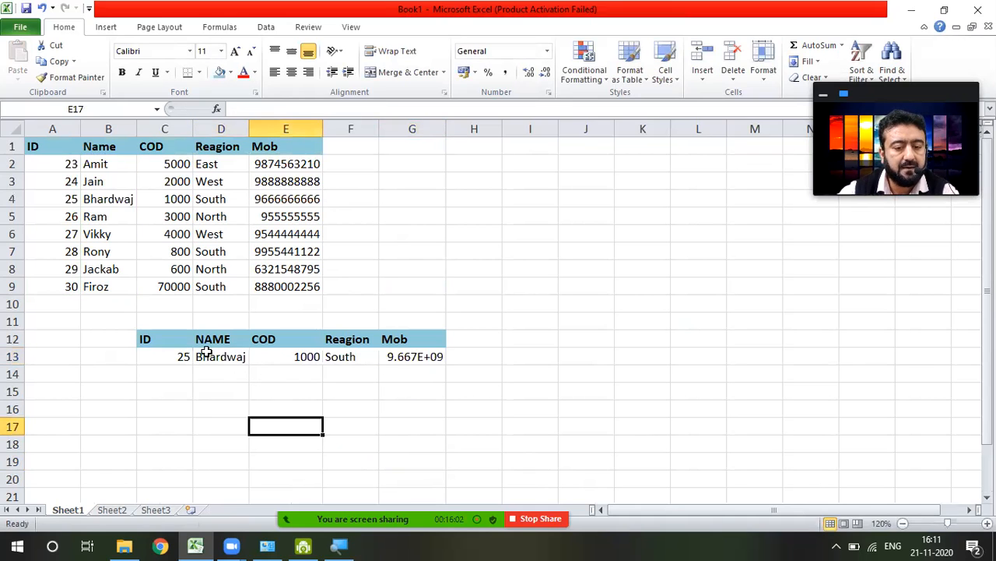
Step: Set the lookup ID in C13 to 23 and widen column G to fit the full mobile number
click(158, 358)
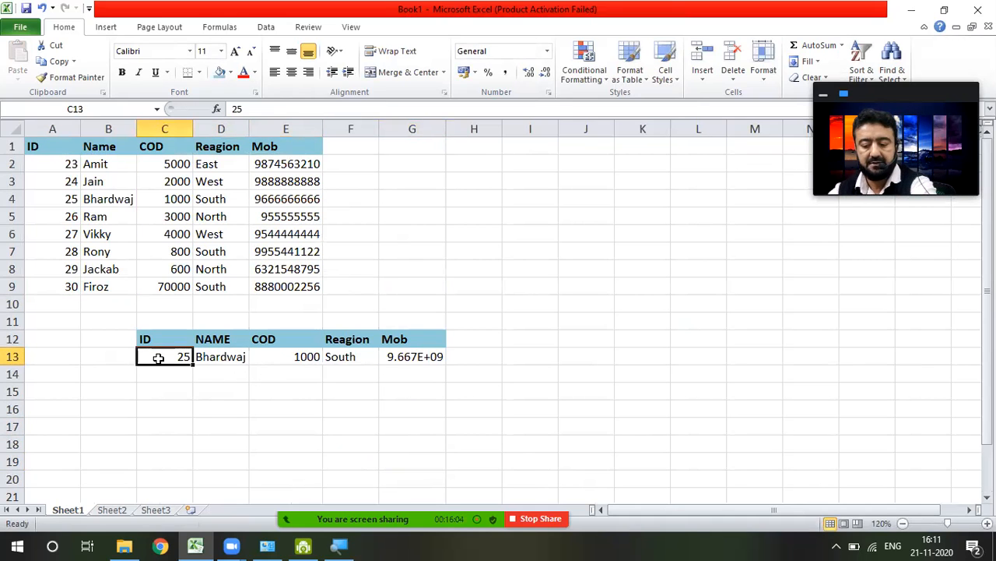
text(23)
key(Return)
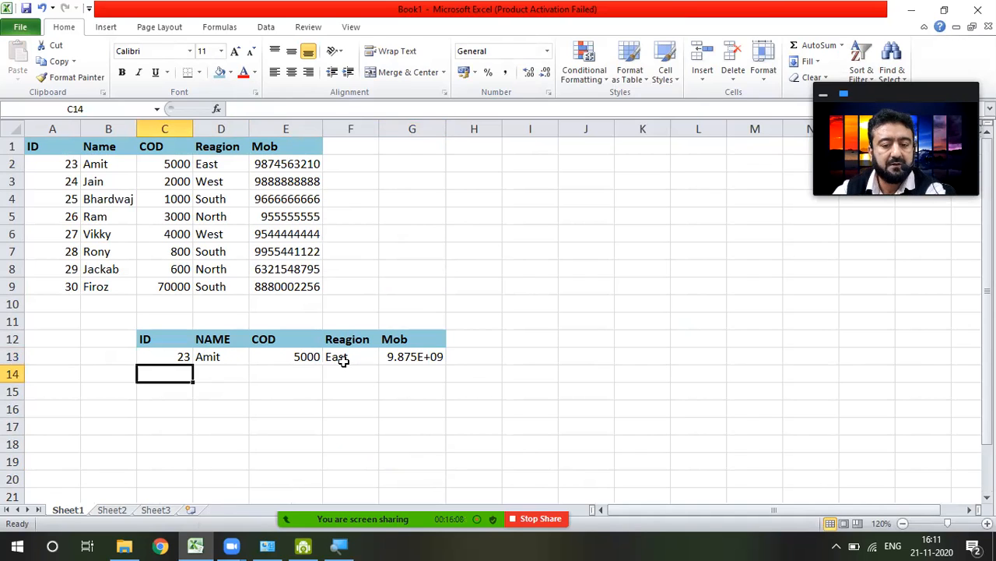
double_click(446, 129)
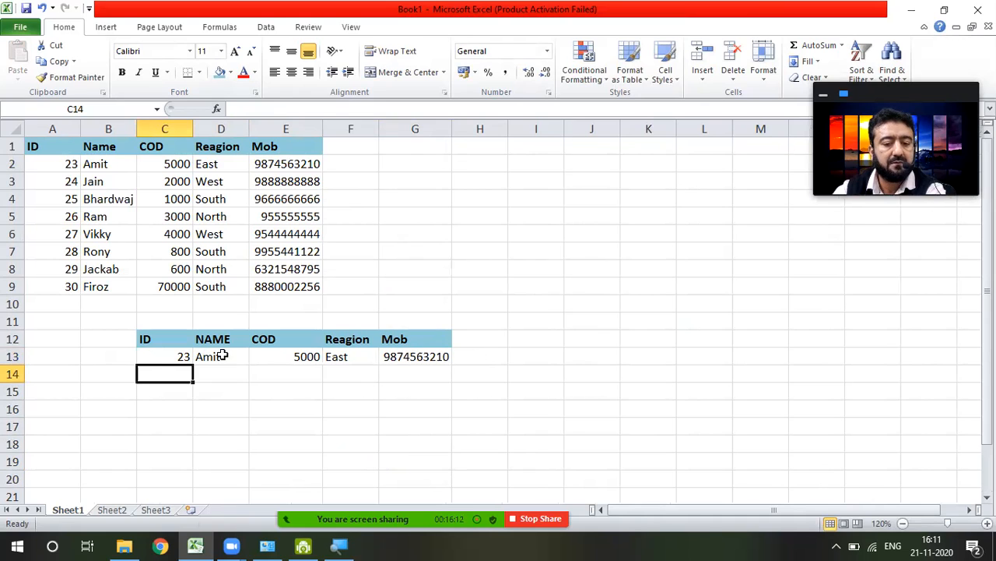
Step: Examine the lookup value, lookup vector and result vector in the D13 formula
click(156, 355)
click(218, 356)
double_click(218, 356)
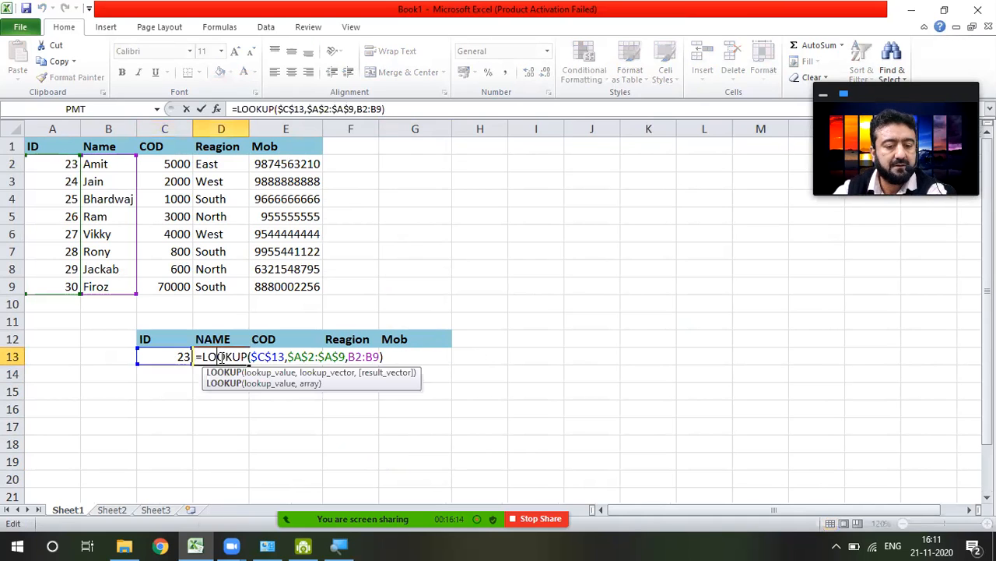
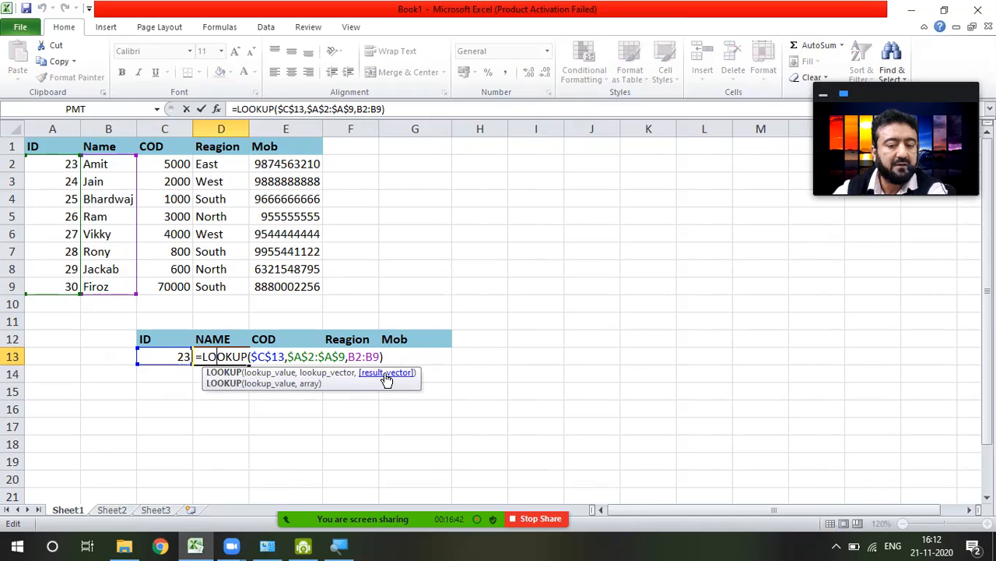
Step: Set the lookup ID in C13 to 25
click(174, 359)
text(2)
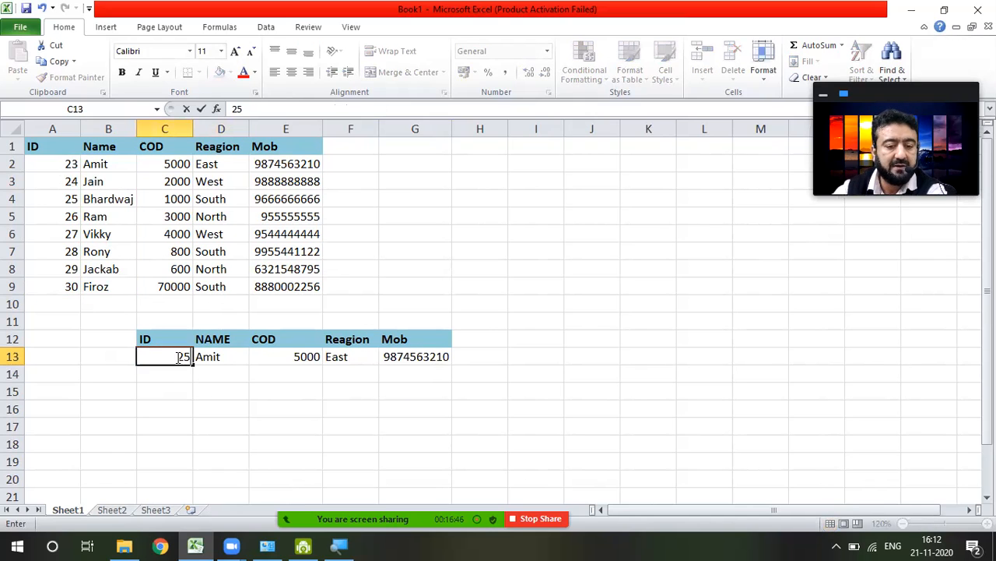
key(Return)
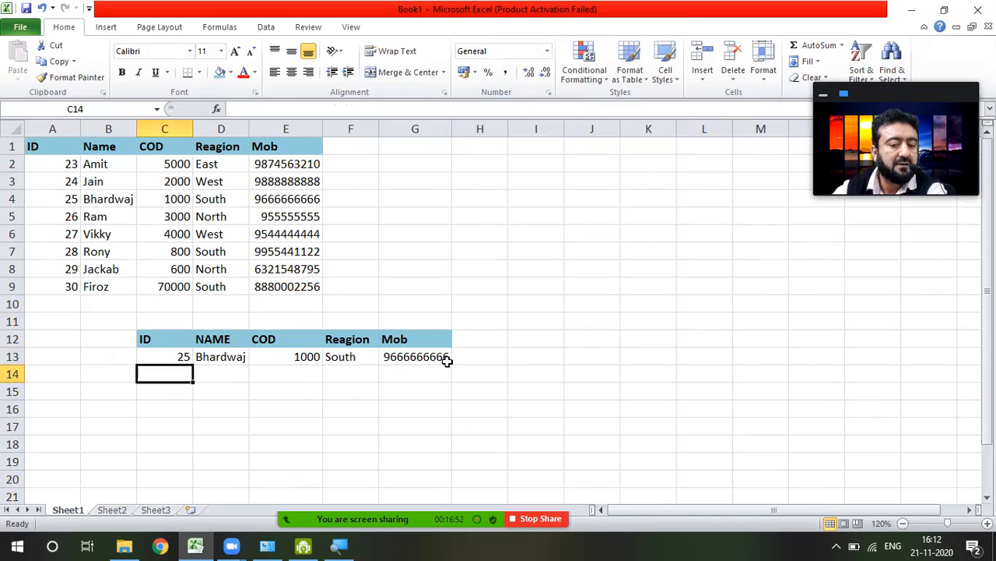
Step: Check the absolute lookup value reference in the D13 formula
click(210, 355)
double_click(209, 356)
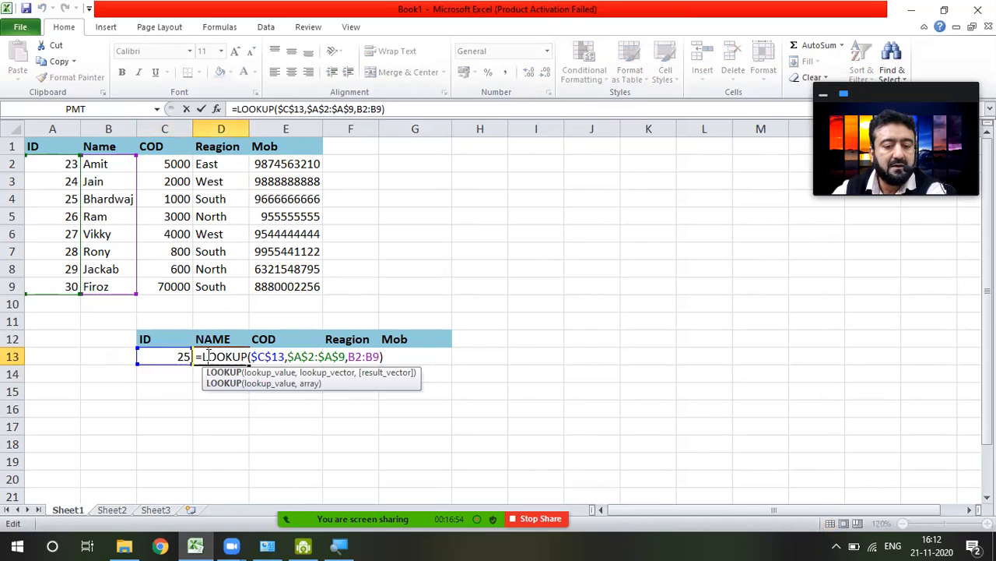
click(267, 357)
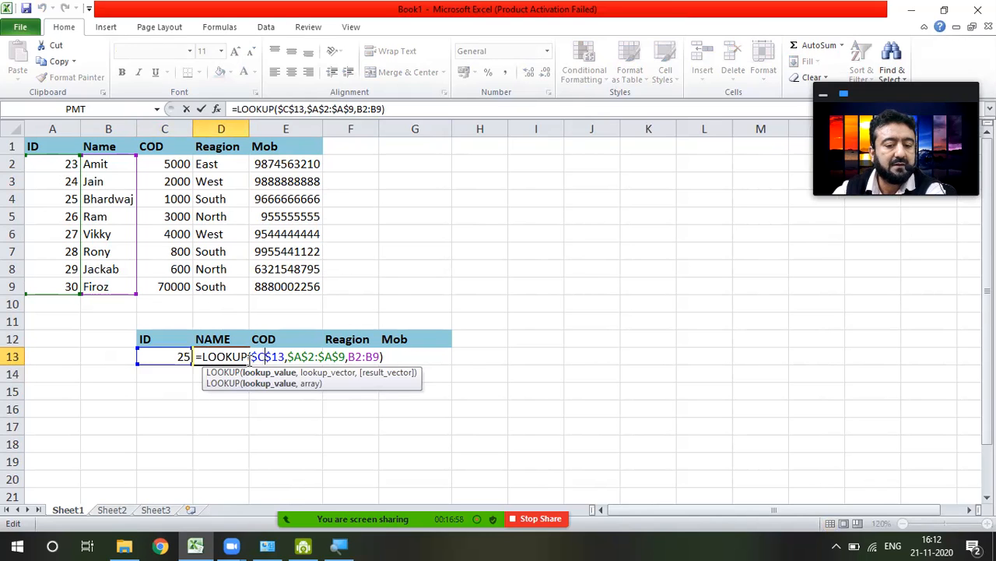
click(284, 422)
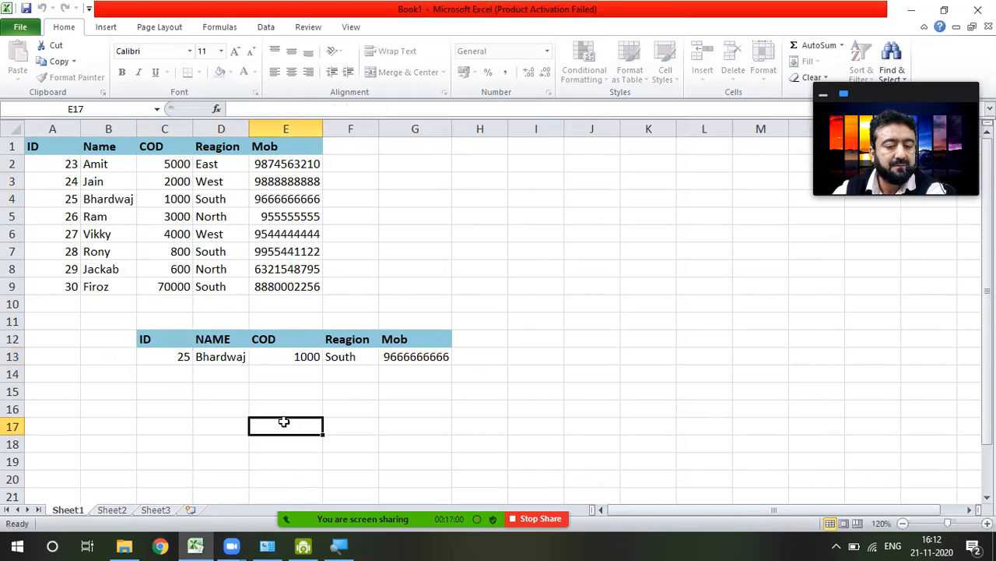
click(170, 413)
text(=)
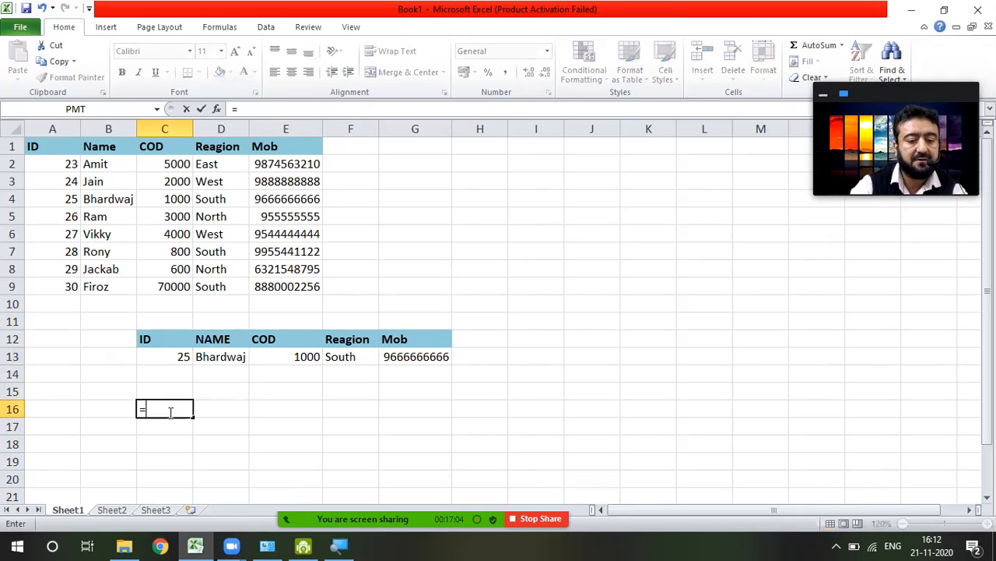
key(Escape)
Step: Start a LOOKUP formula in D16 with C16 as lookup value, A2:A9 as lookup vector and B2:B9 as result vector
key(Right)
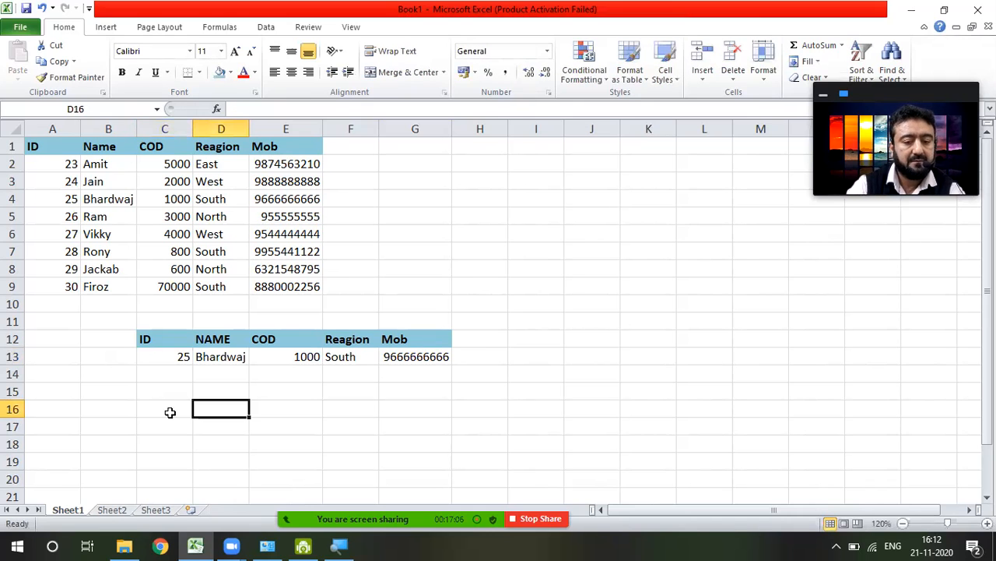
text(=)
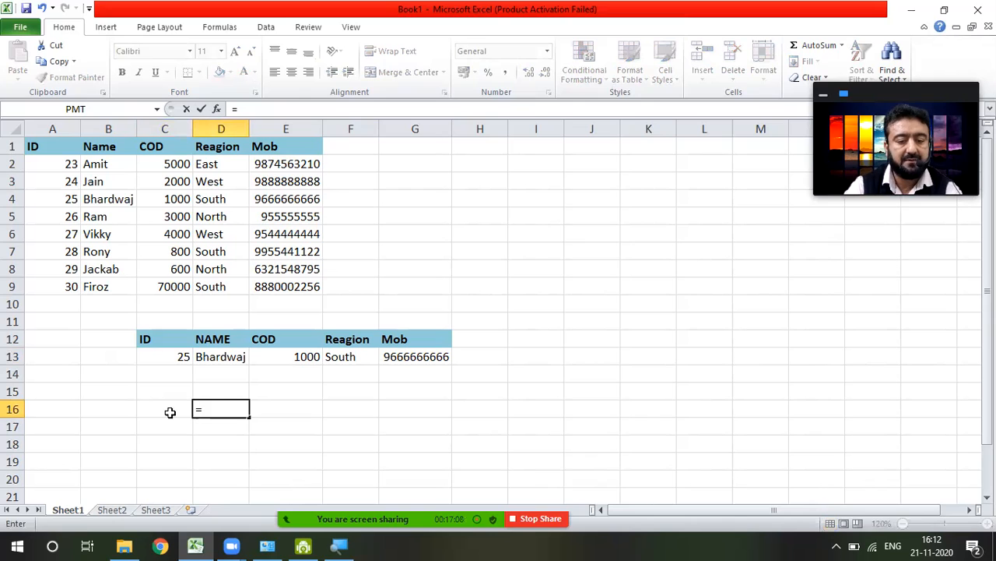
text(LOO)
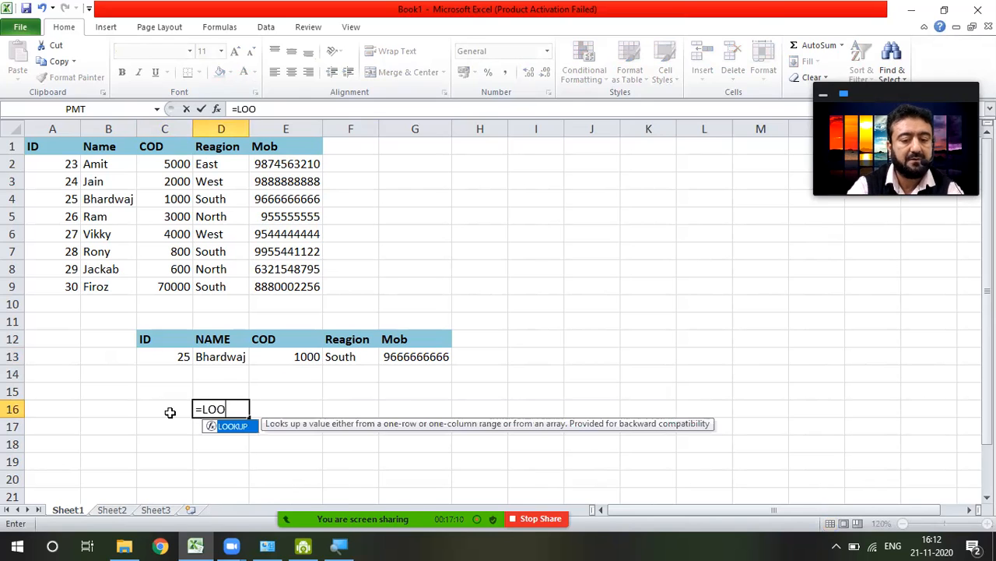
key(Tab)
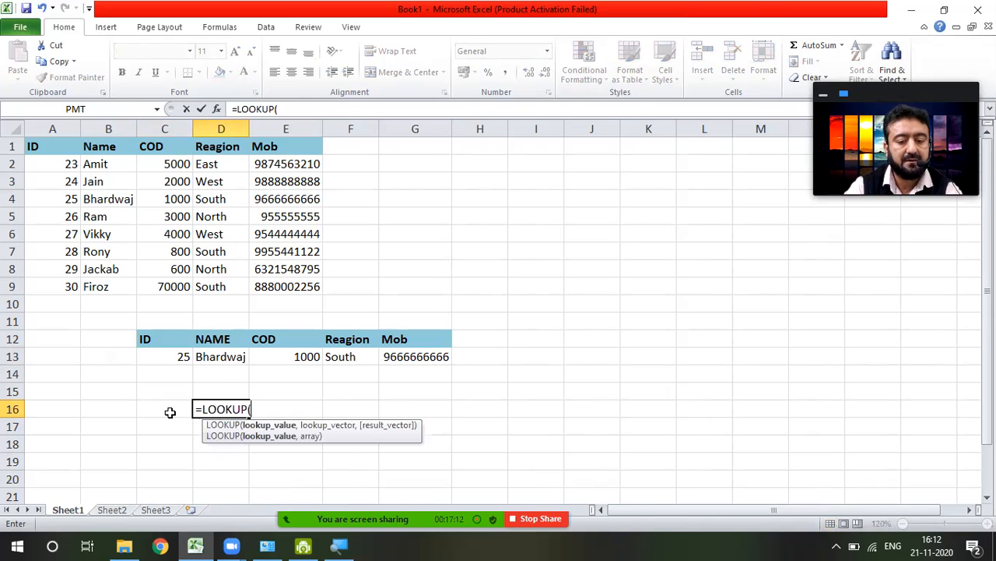
click(146, 410)
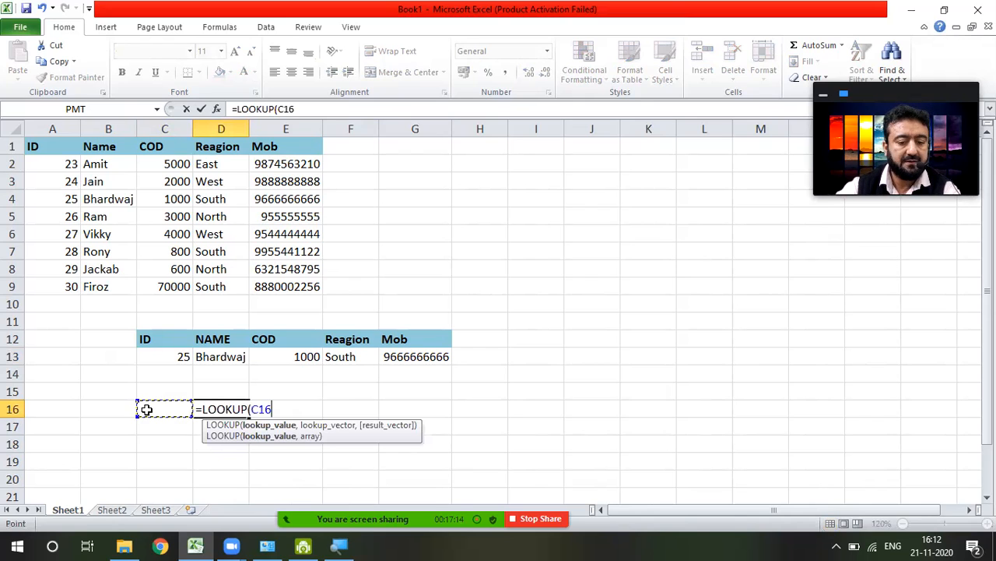
text(,)
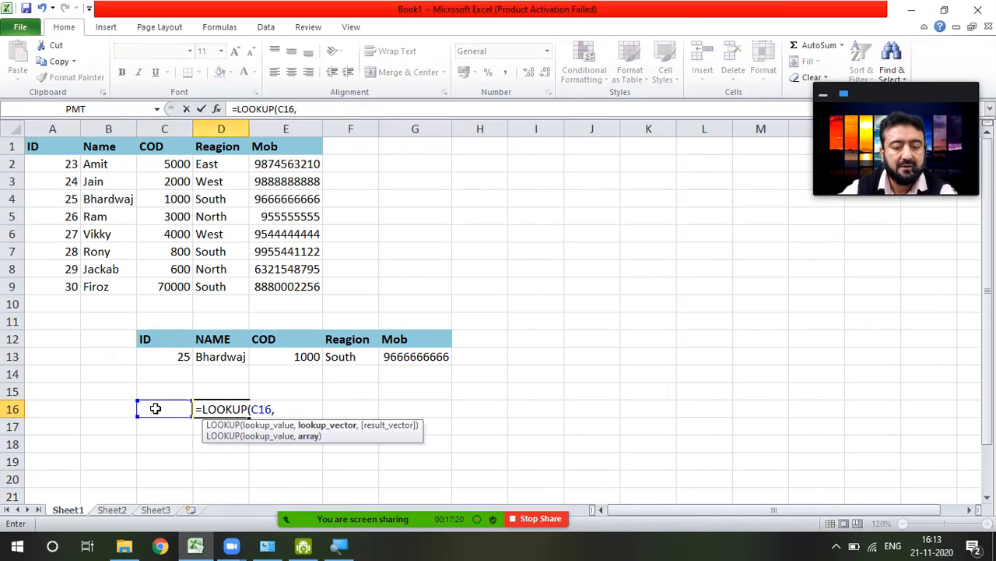
drag(49, 164, 49, 282)
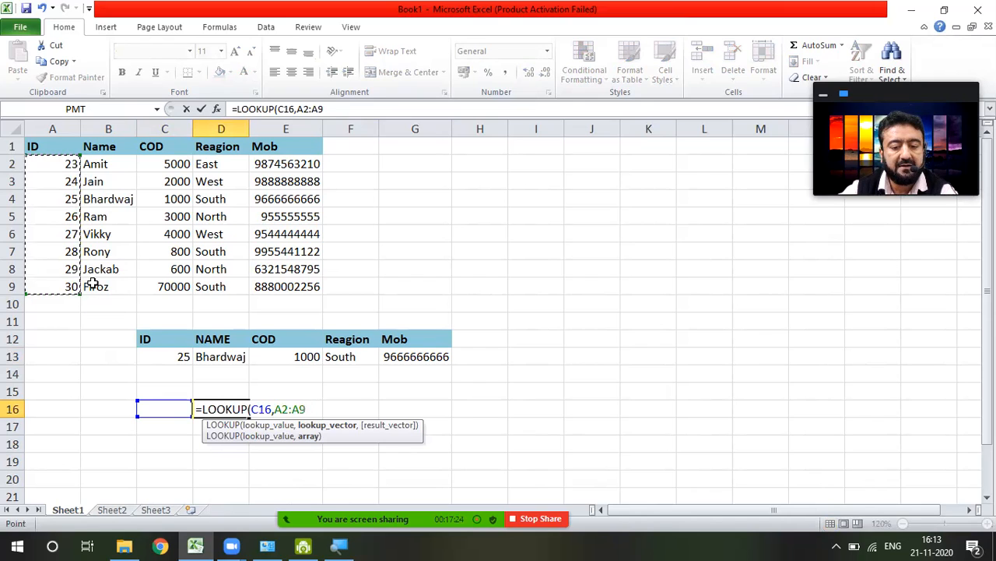
text(,)
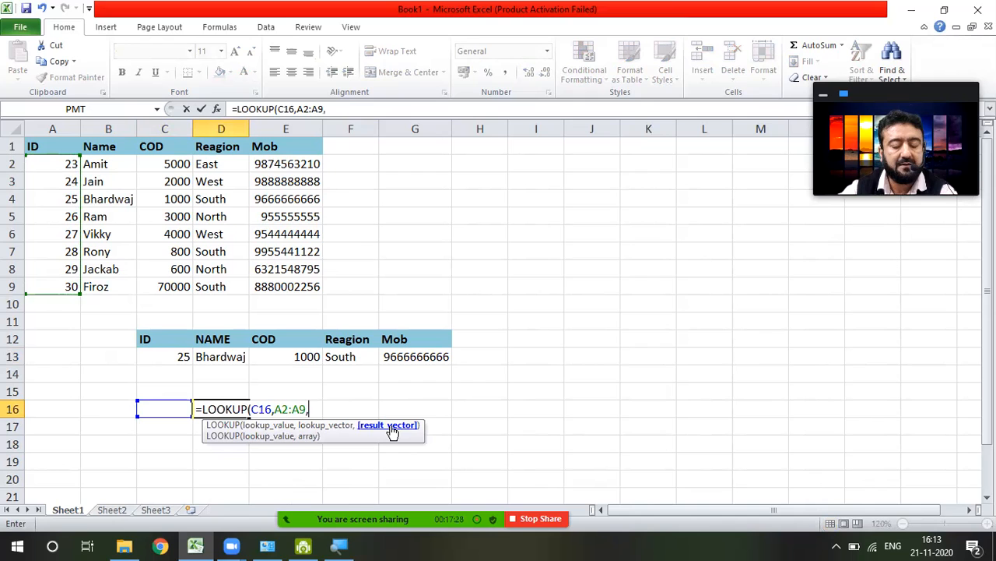
drag(125, 163, 125, 287)
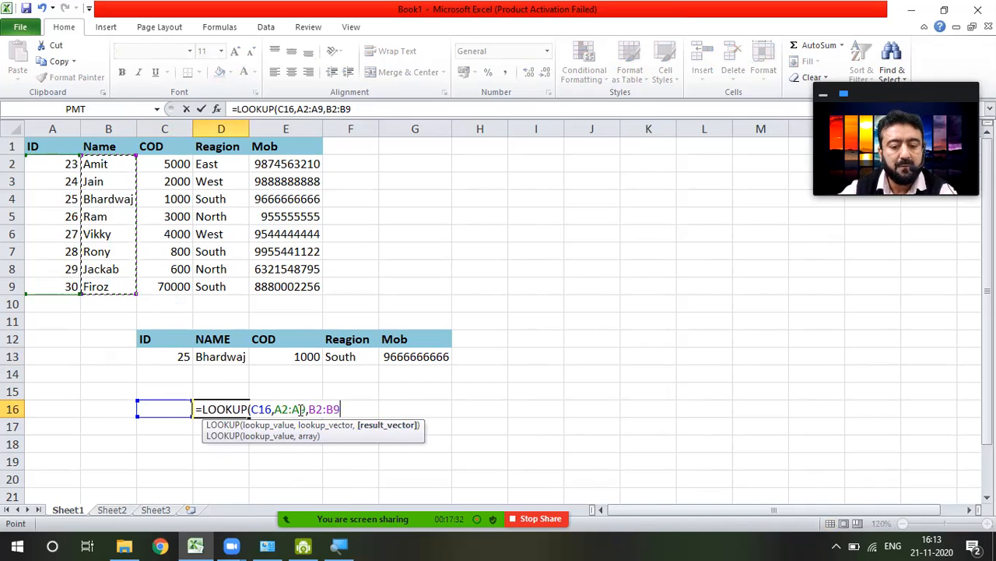
Step: Make the lookup value $C$16 and lookup vector $A$2:$A$9 absolute in the D16 formula and enter it
click(259, 411)
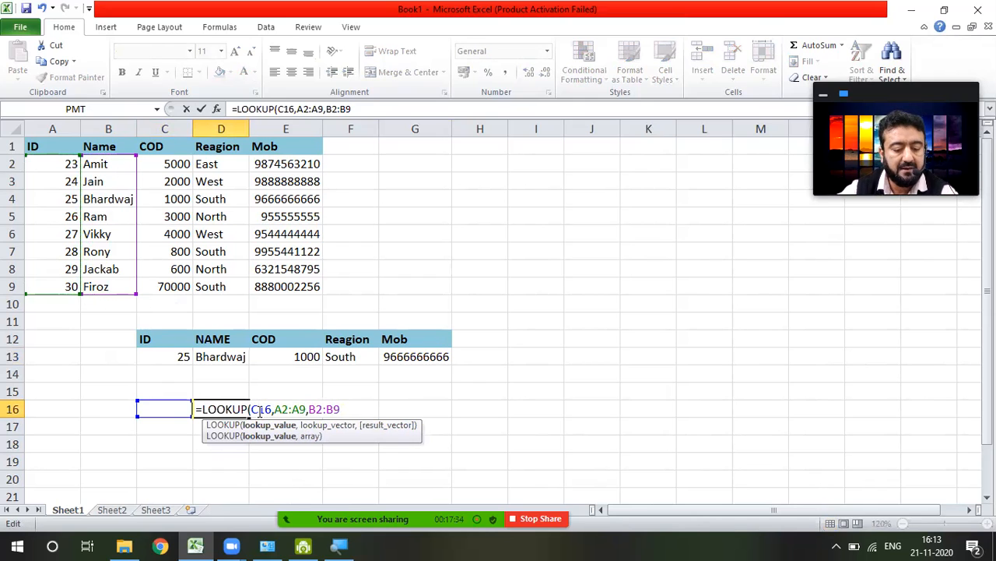
key(F4)
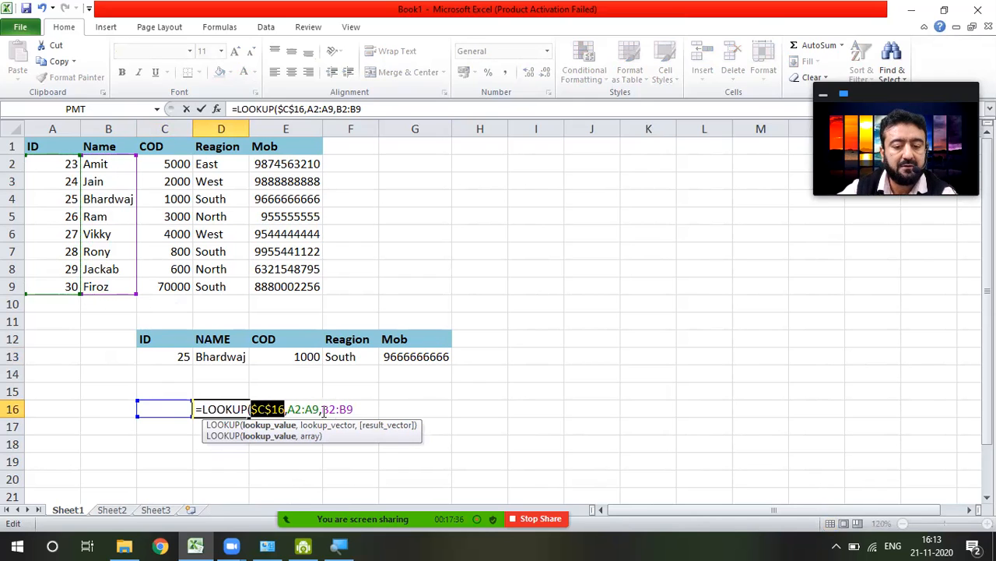
click(300, 408)
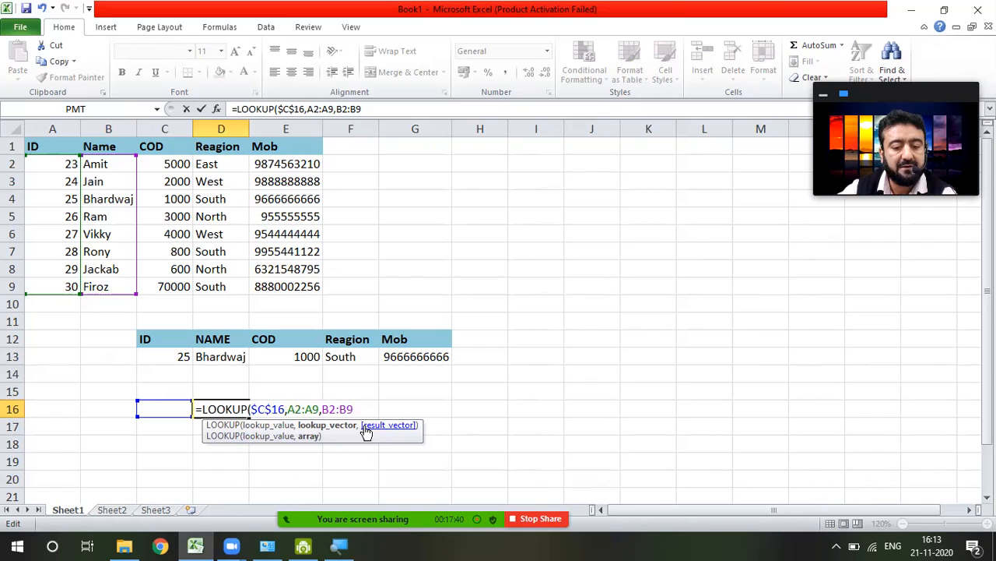
double_click(300, 409)
key(F4)
click(326, 409)
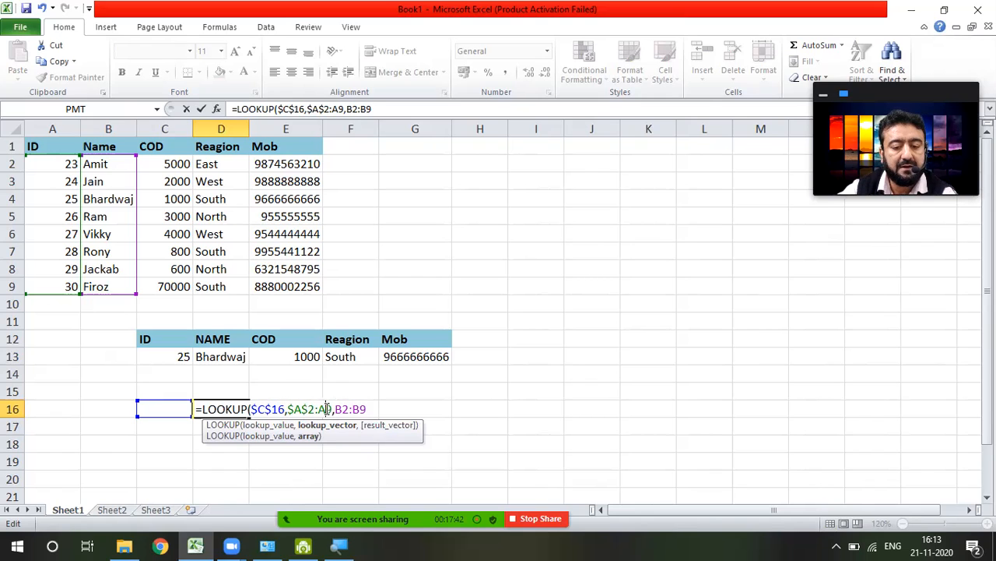
key(F4)
key(Return)
Step: Enter 28 as the lookup ID in C16
key(Up)
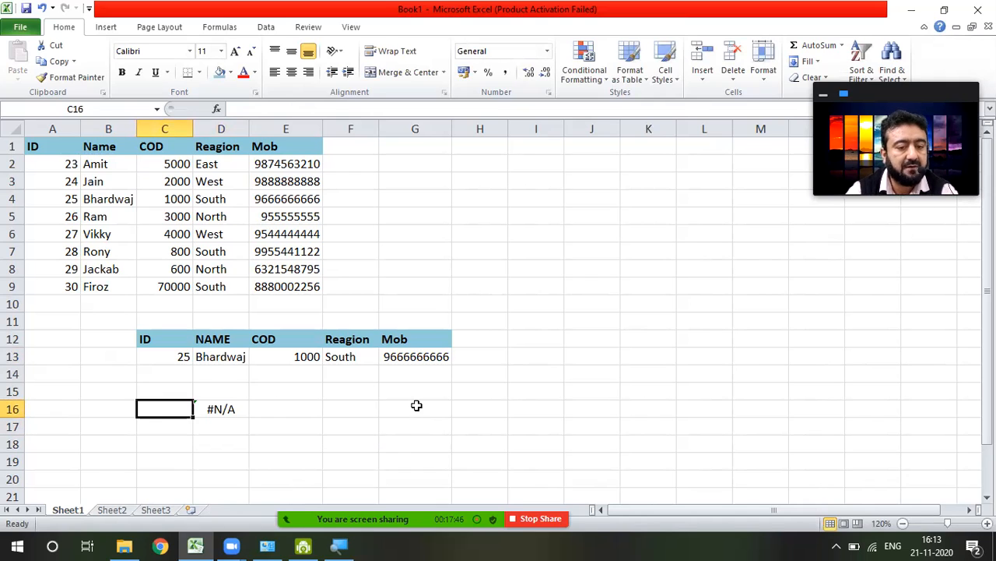
text(28)
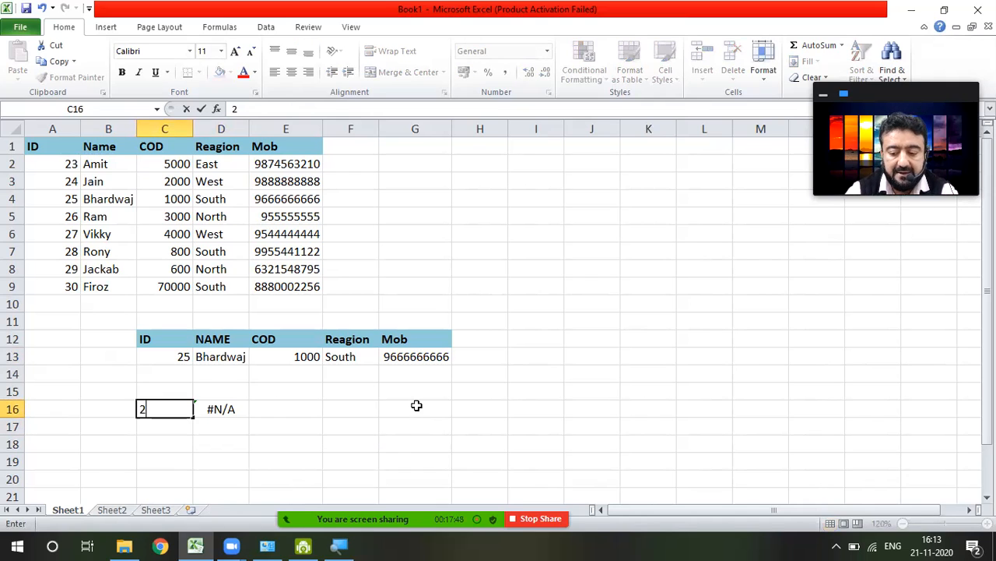
key(Return)
key(Up)
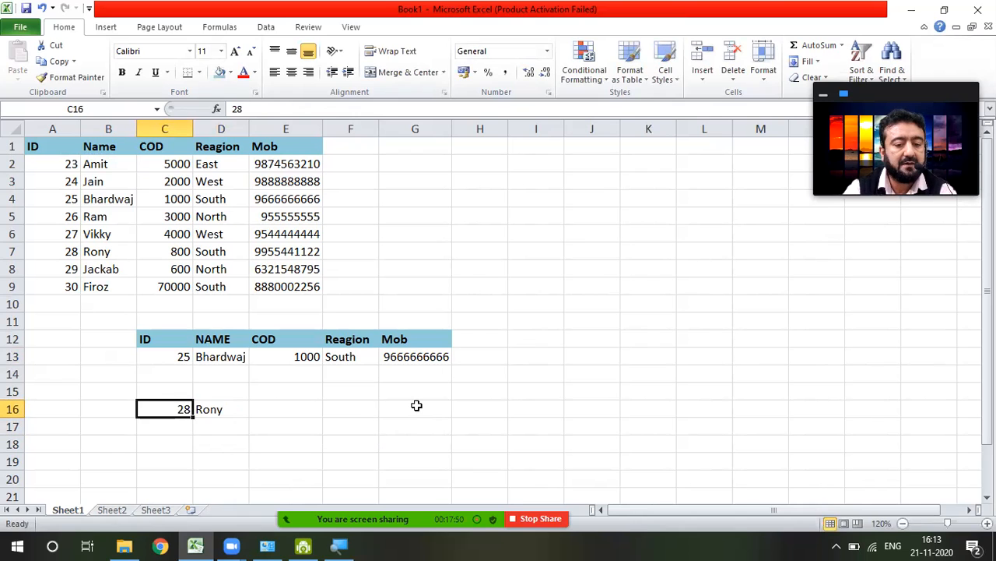
Step: Fill the D16 LOOKUP formula across to G16
key(Right)
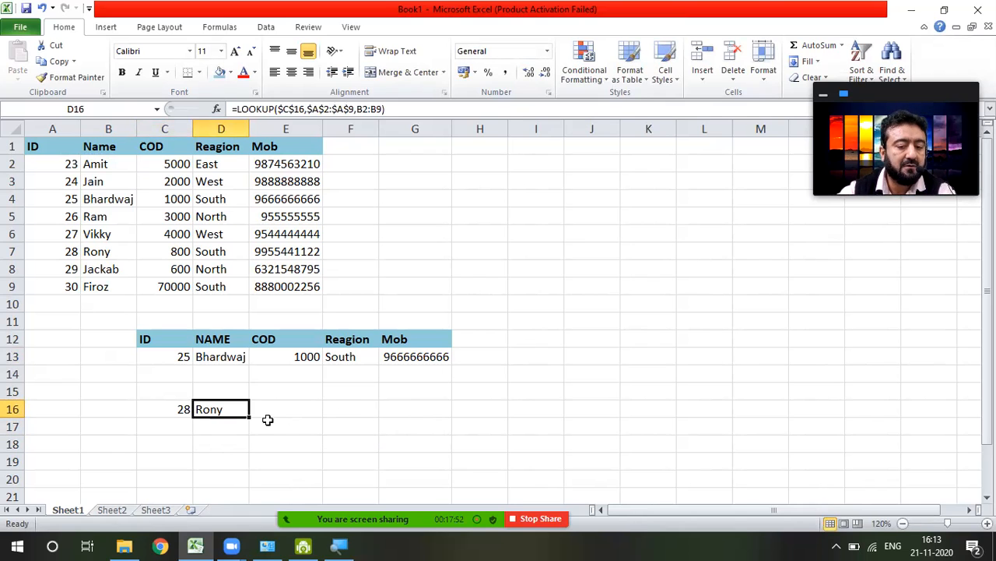
drag(248, 416, 440, 423)
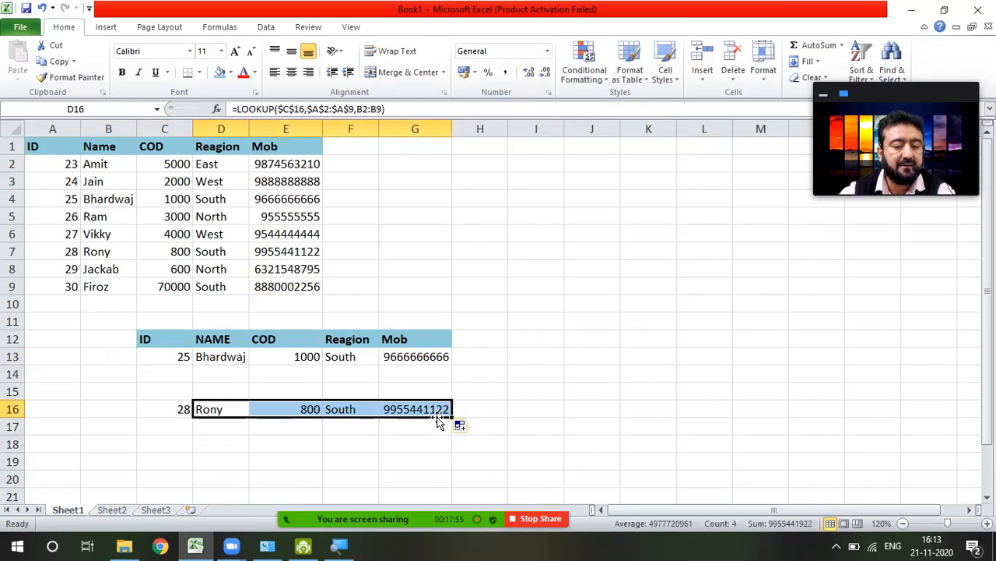
click(296, 442)
Step: Compare the looked-up values in row 16 with the source record for ID 28 in row 7
click(216, 410)
click(95, 253)
click(160, 249)
click(213, 250)
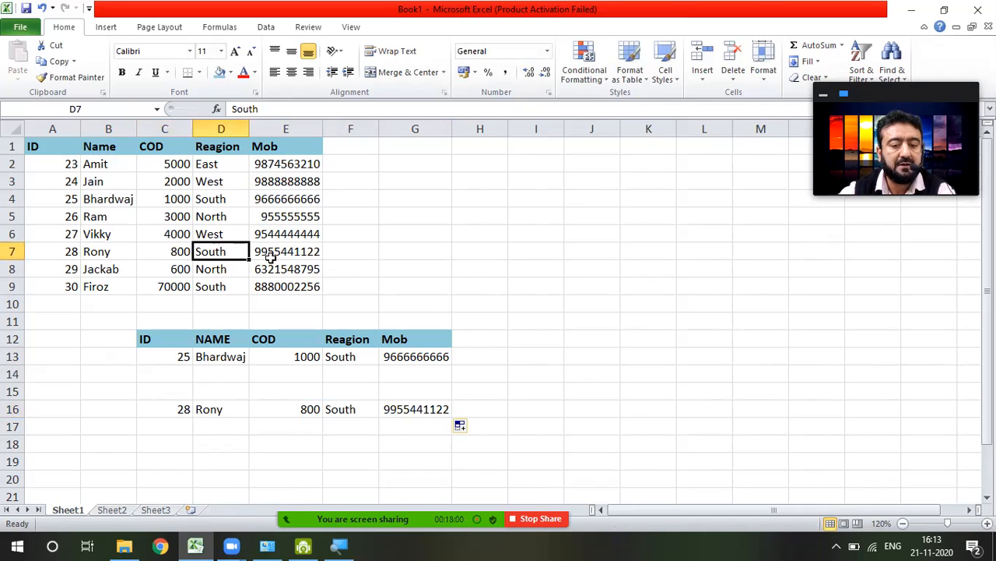
click(270, 256)
click(421, 407)
click(216, 414)
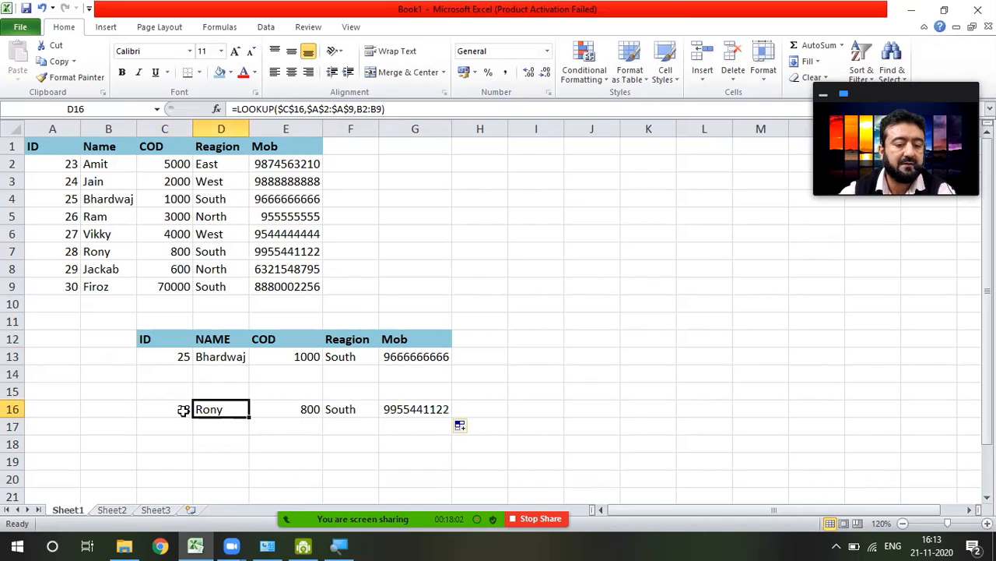
Step: Set the lookup ID in C16 to 30
click(175, 410)
text(30)
key(Return)
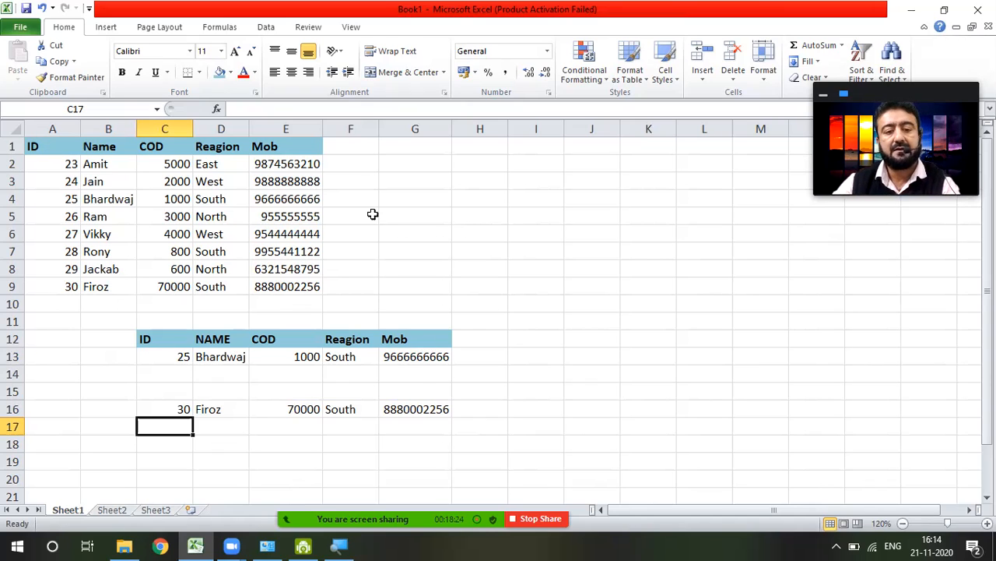
Step: Enter the row labels Income in G3 and Tax in G4
click(440, 178)
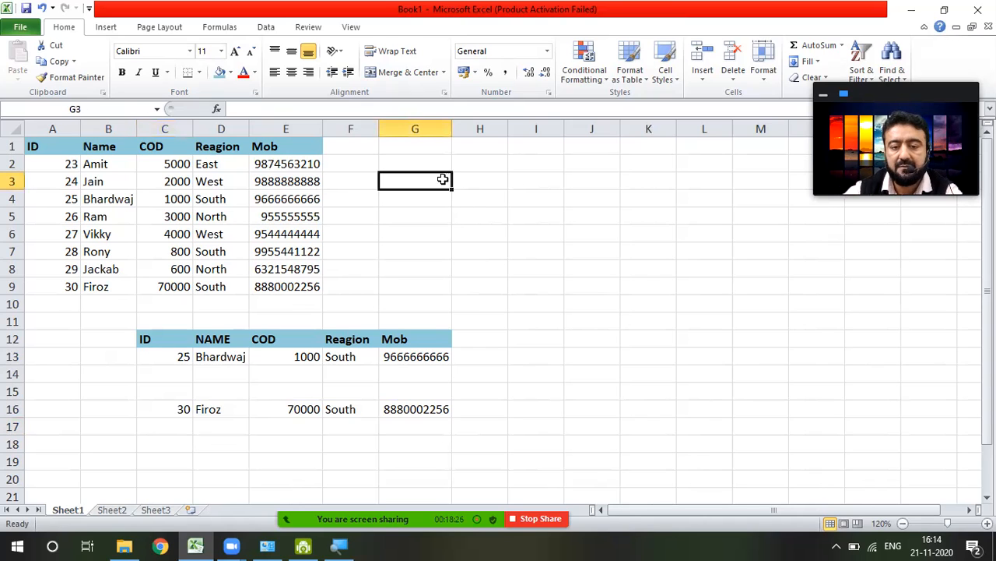
text(iNCOME)
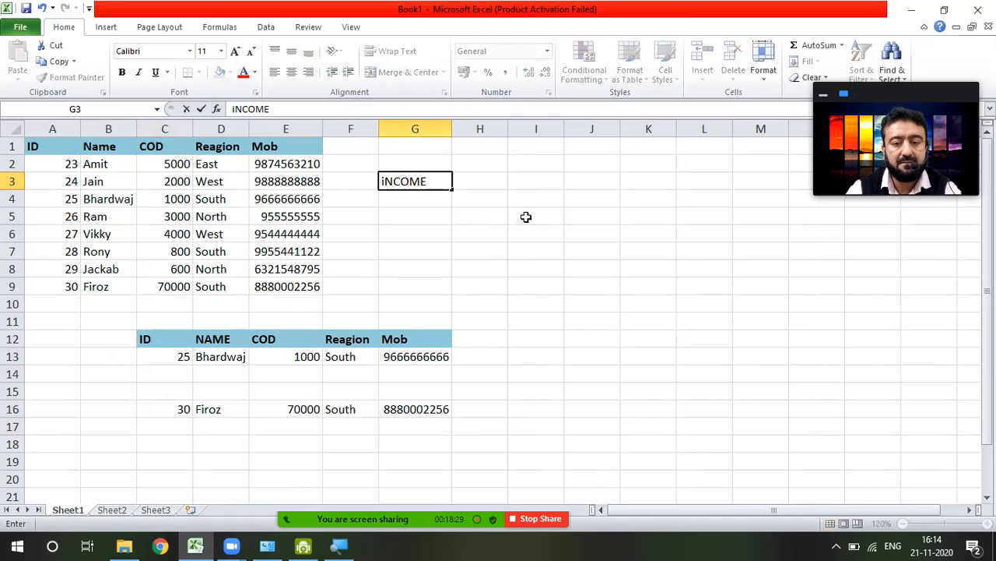
key(Return)
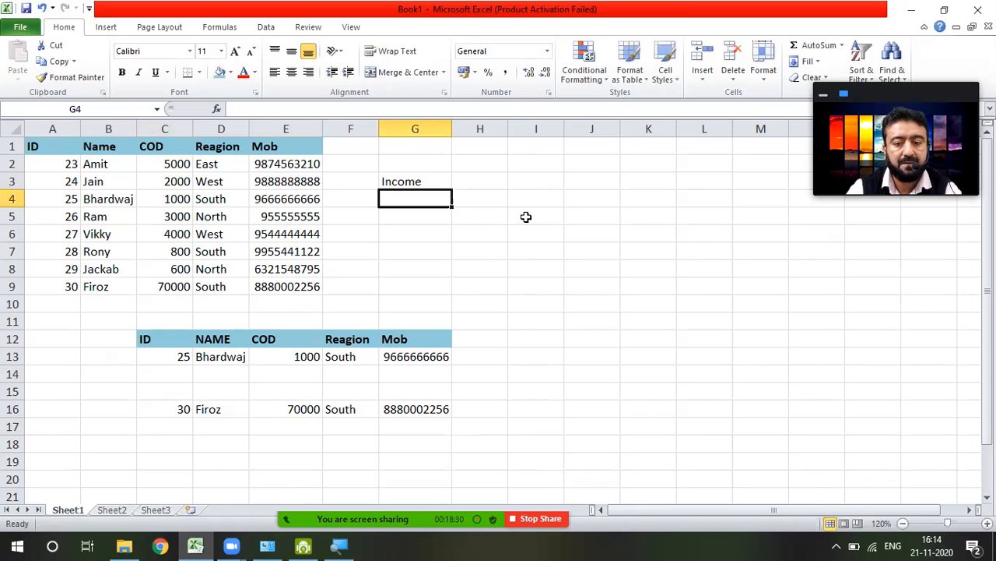
text(Tax)
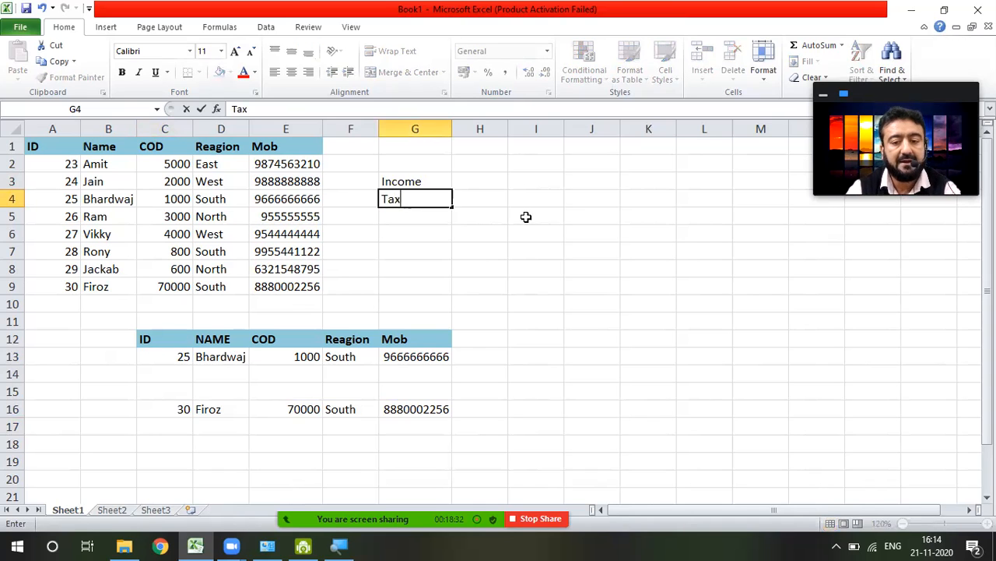
key(Right)
Step: Enter the incomes 1000, 2000, 3000, 4000 and 5000 in H3 to L3
key(Up)
text(10)
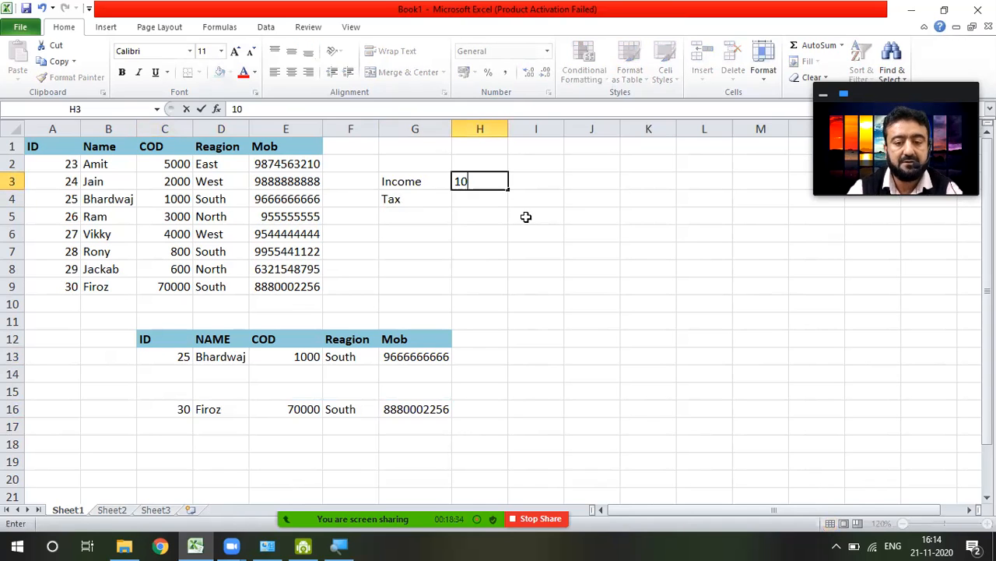
key(Right)
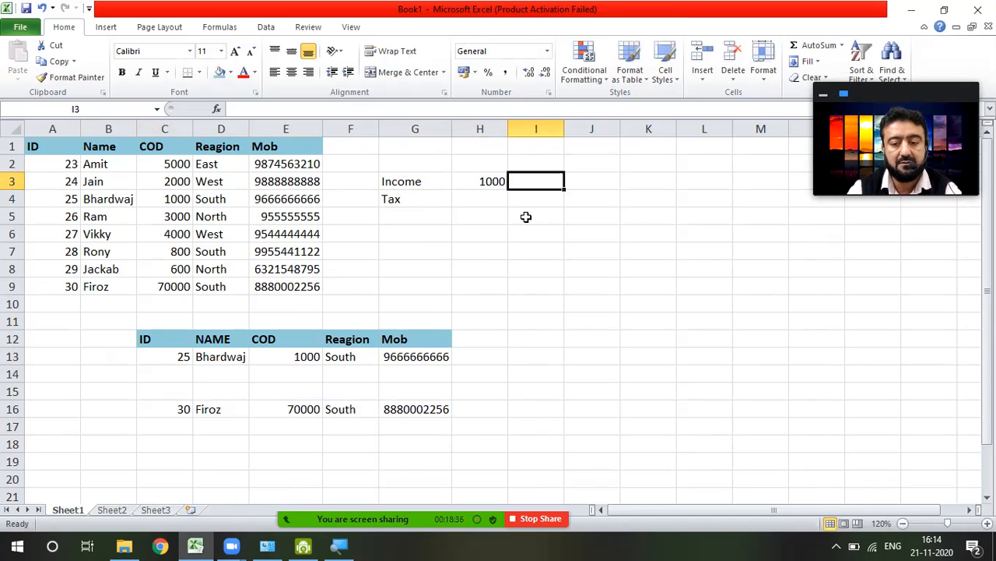
text(2000)
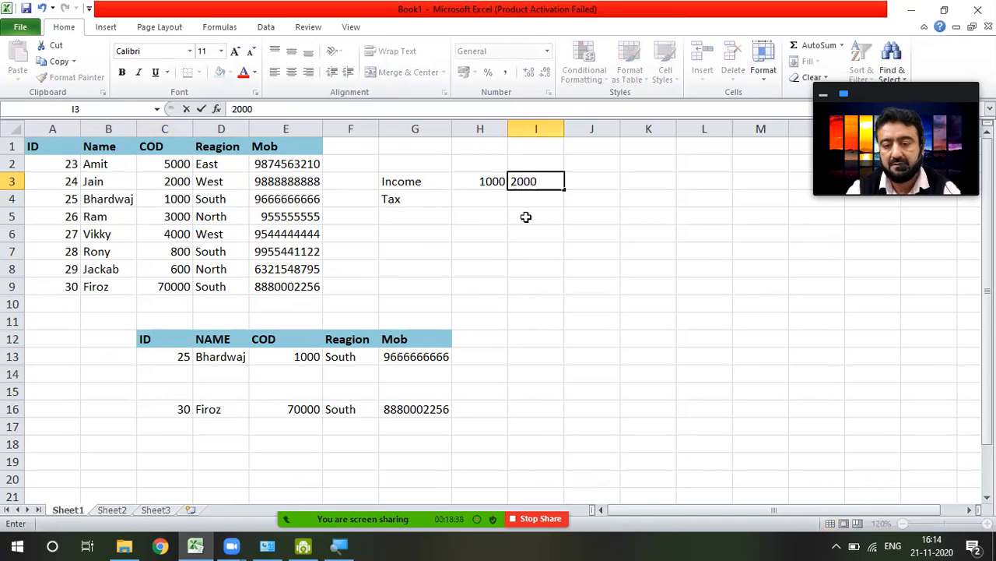
key(Right)
text(3000)
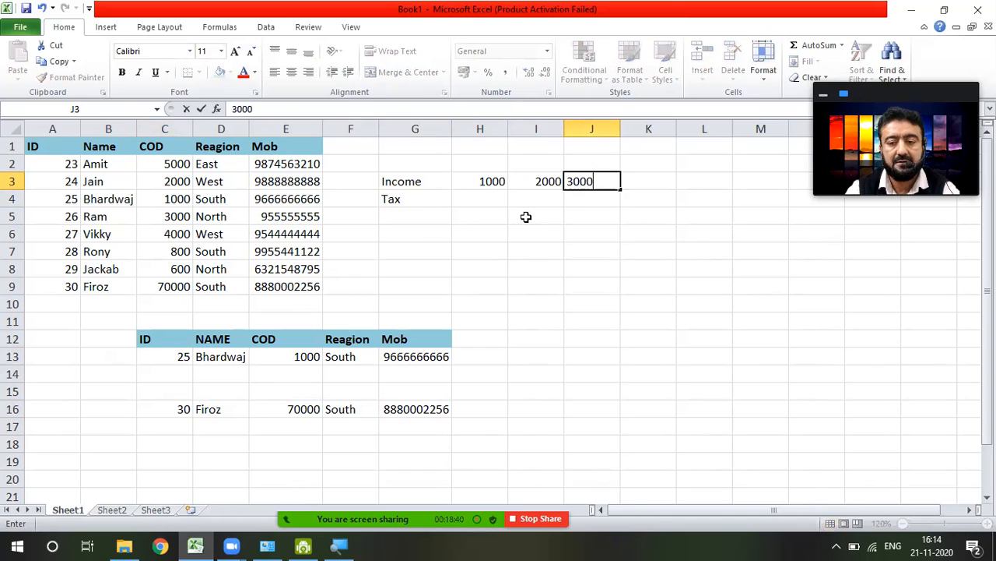
key(Right)
text(400)
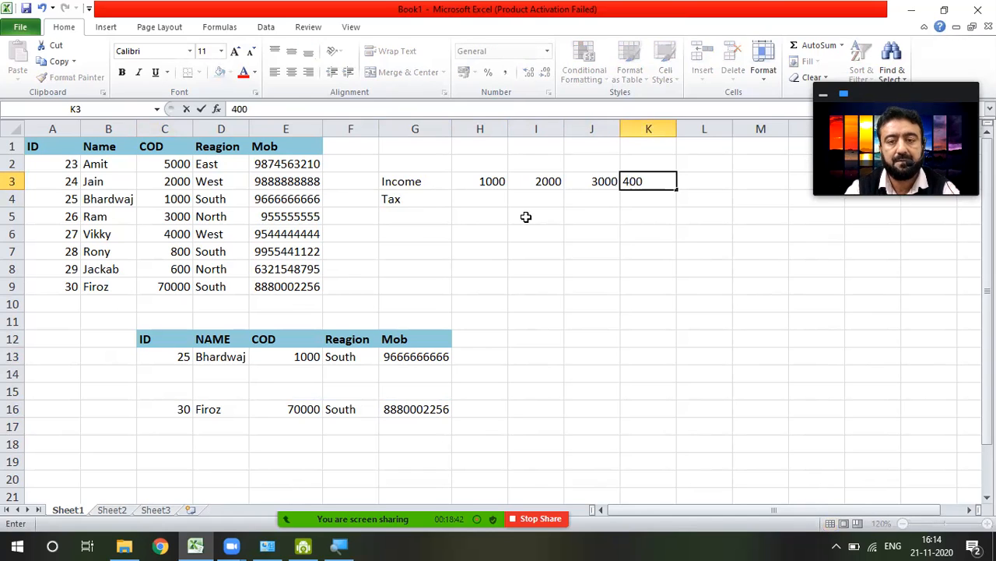
text(0)
key(Right)
text(5000)
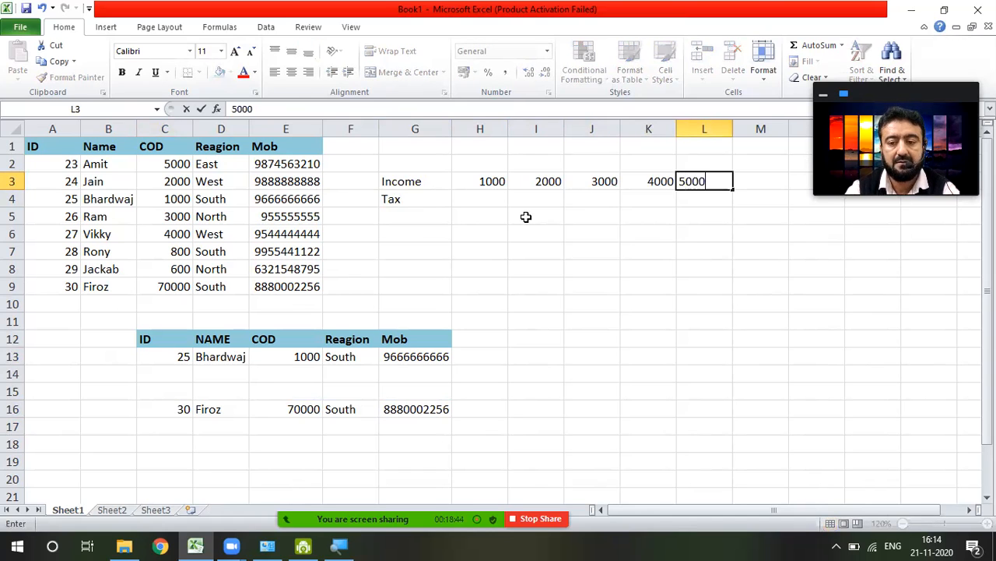
key(Return)
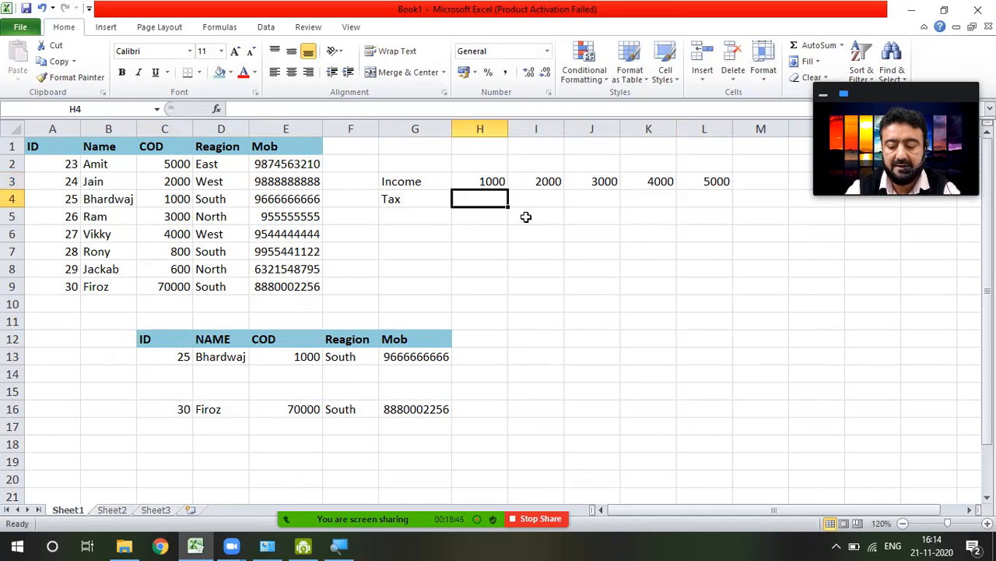
Step: Enter the tax rates 2%, 3%, 2.5%, 5.5% and 1.5% in H4 to L4 under the incomes
text(2)
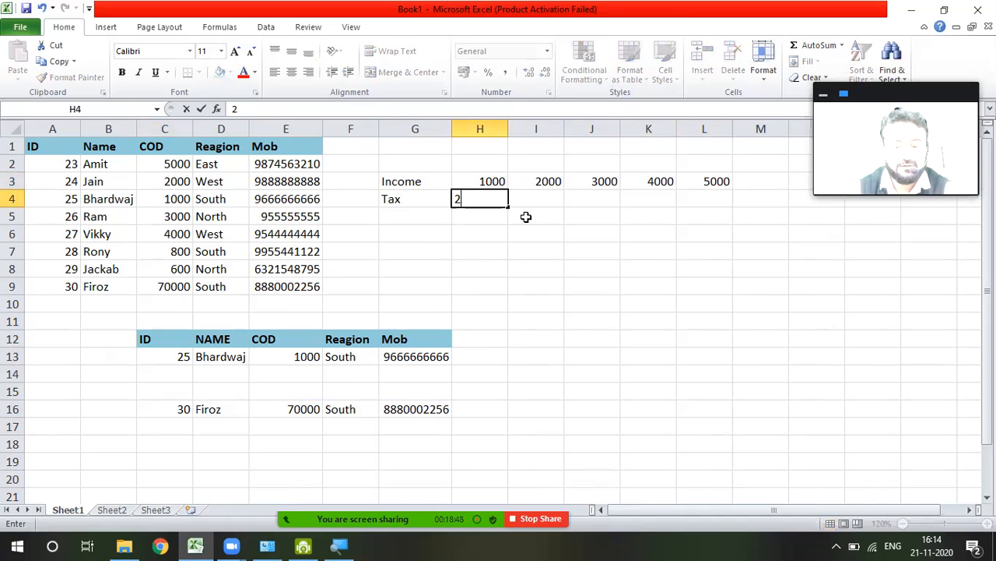
text(%)
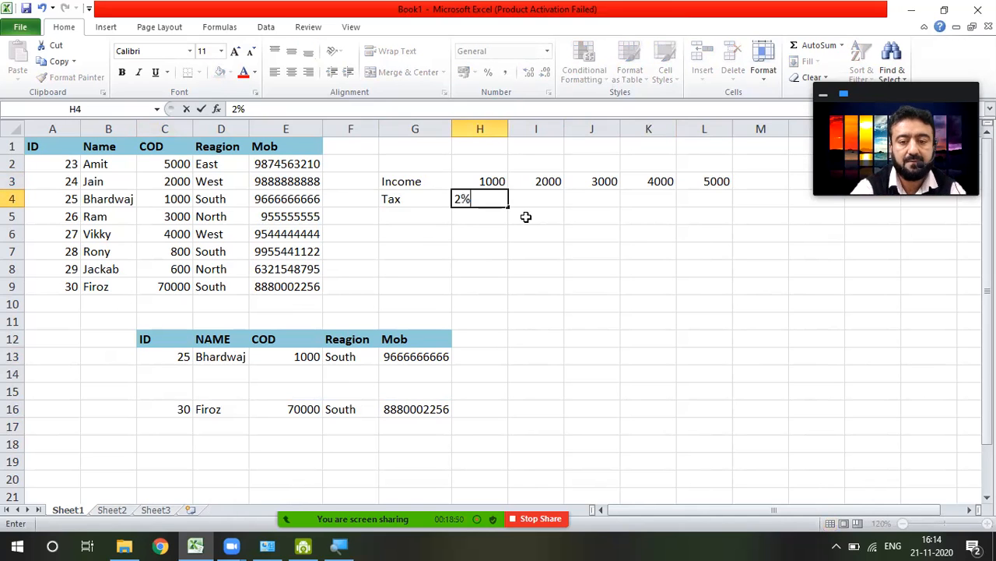
key(Tab)
text(3%)
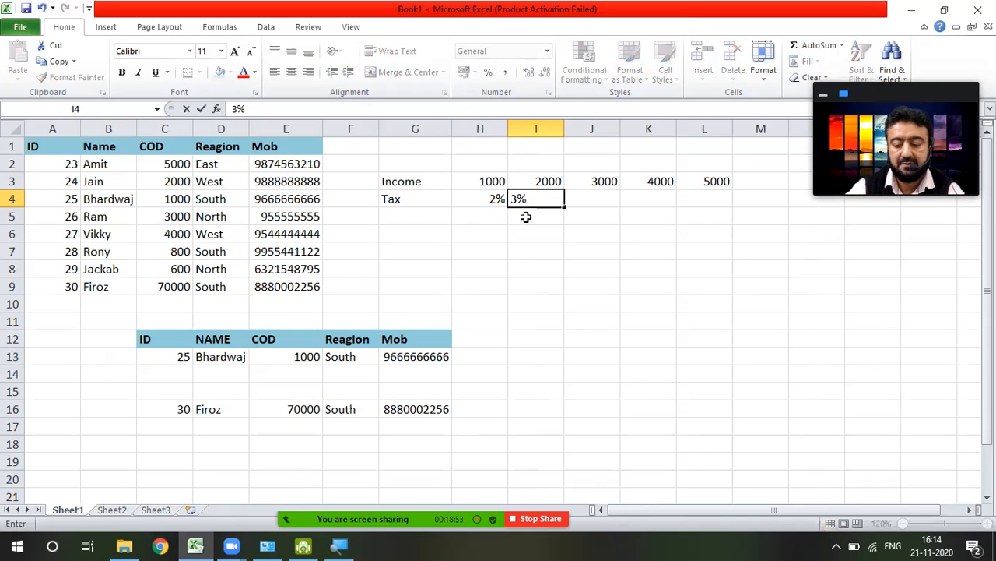
key(Tab)
text(2.)
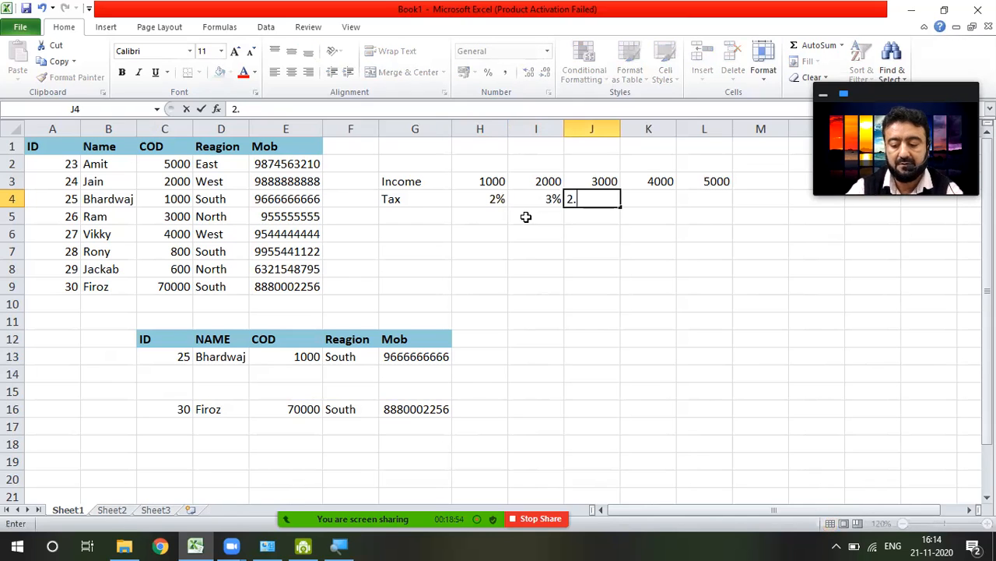
text(50%)
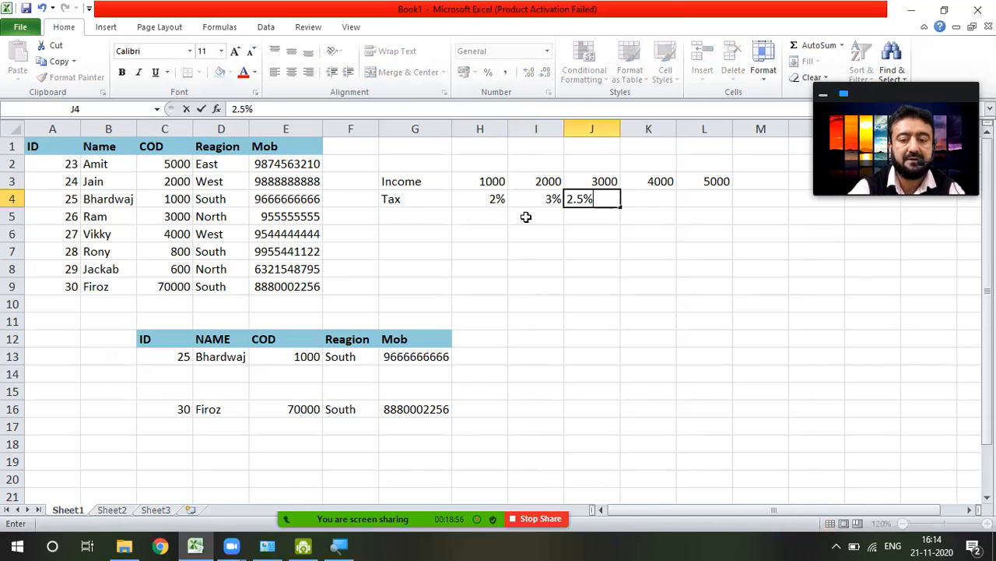
key(Tab)
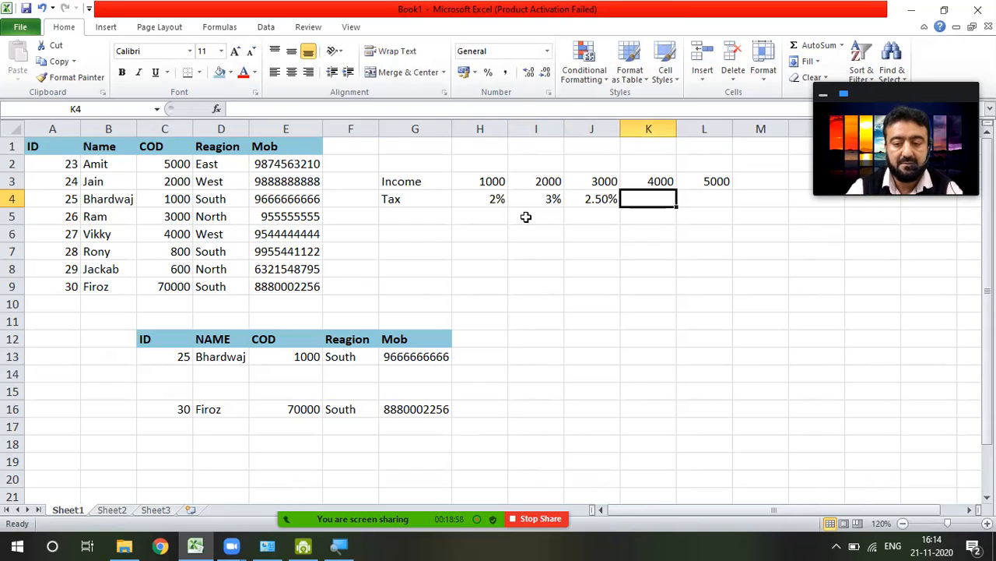
text(5.50%)
key(Tab)
text(1.5%)
key(Return)
Step: Enter the heading Income in I7 below the tax table
key(Down)
key(Down)
key(Left)
key(Left)
key(Left)
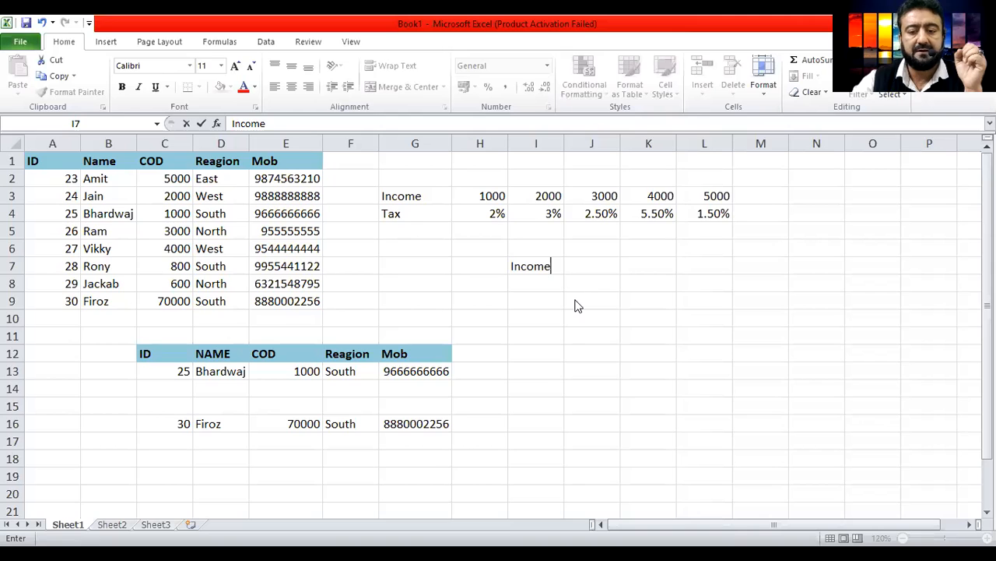
click(550, 284)
click(583, 272)
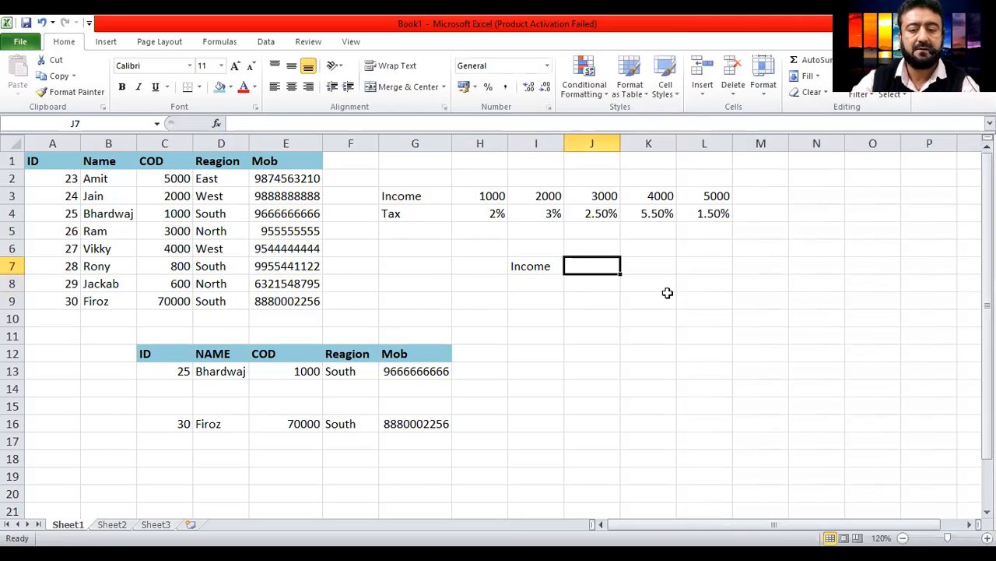
Step: Fill the row labels Income and Tax in G3:G4 with the same blue as the other table headers
click(428, 194)
drag(428, 194, 427, 213)
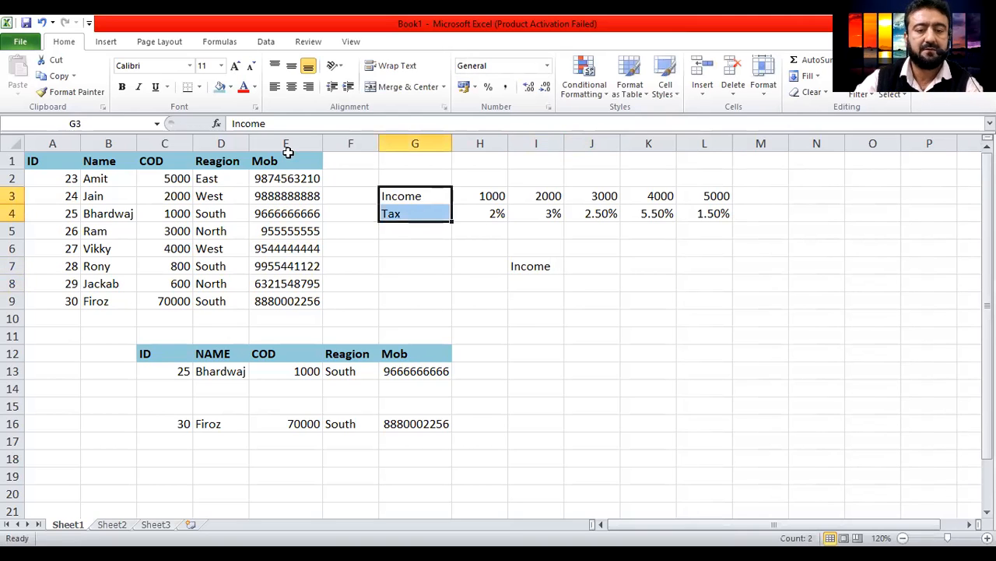
click(220, 87)
drag(464, 284, 447, 280)
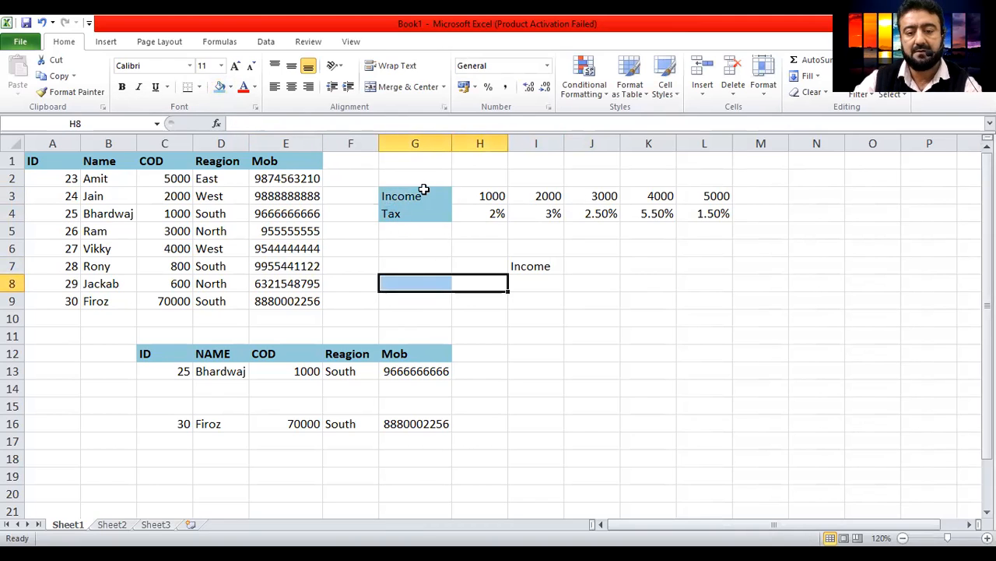
click(467, 194)
drag(529, 197, 690, 195)
drag(474, 211, 759, 214)
click(670, 328)
Step: Enter the heading Tax in J7 beside the Income heading
click(579, 265)
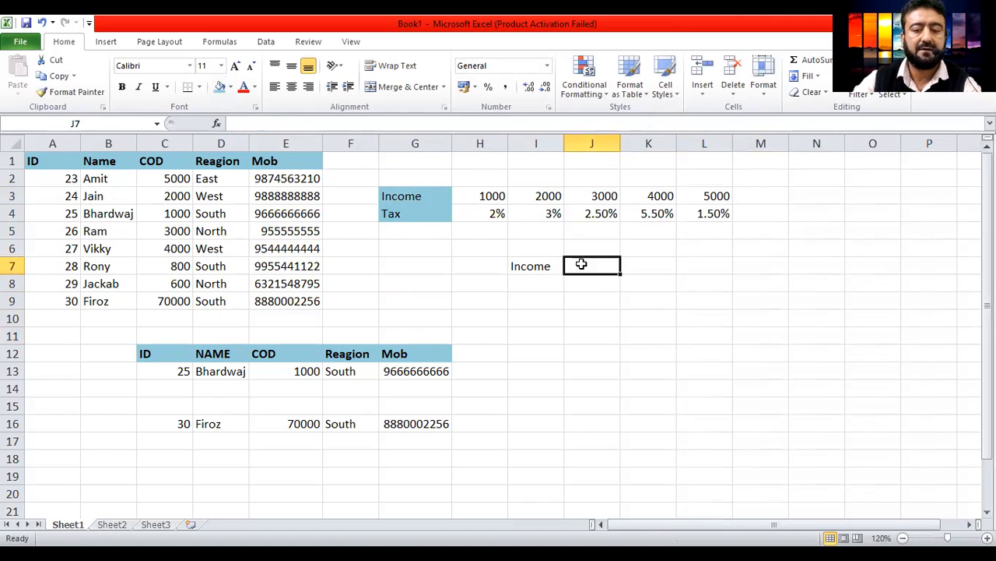
text(Tax)
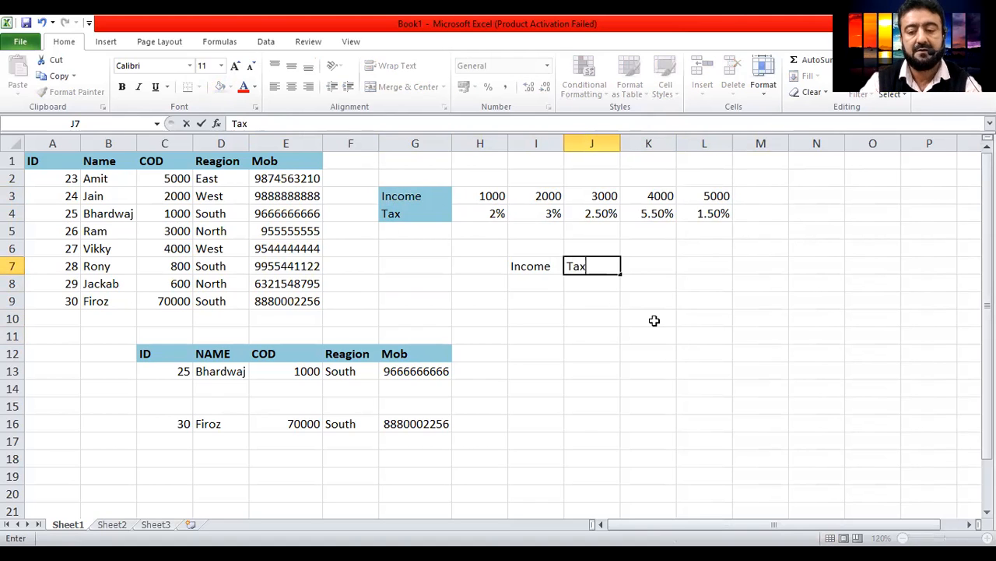
key(Return)
key(Left)
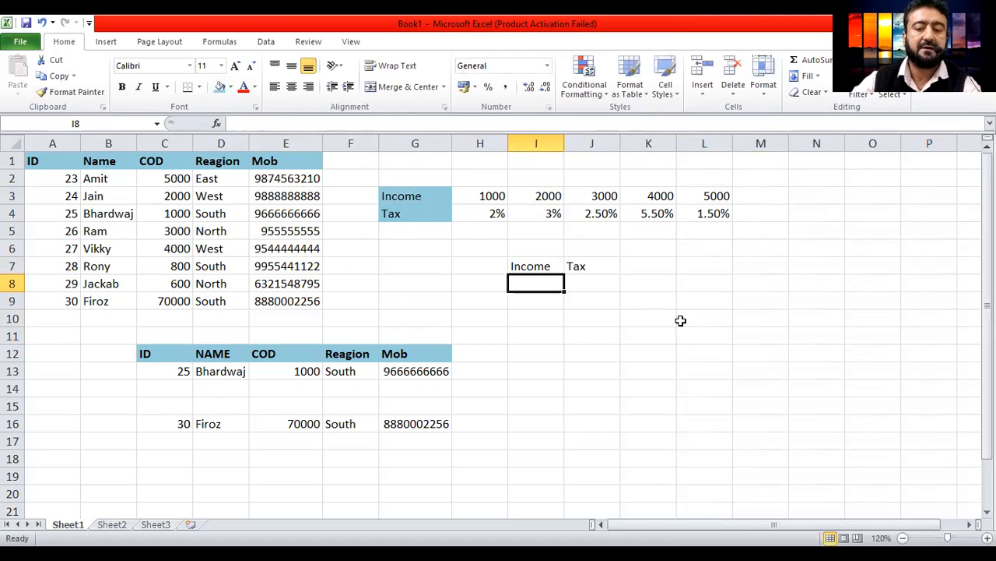
Step: Enter a LOOKUP formula in J8 that looks up the income from I8 in the table H3:L4
click(576, 283)
text(=l)
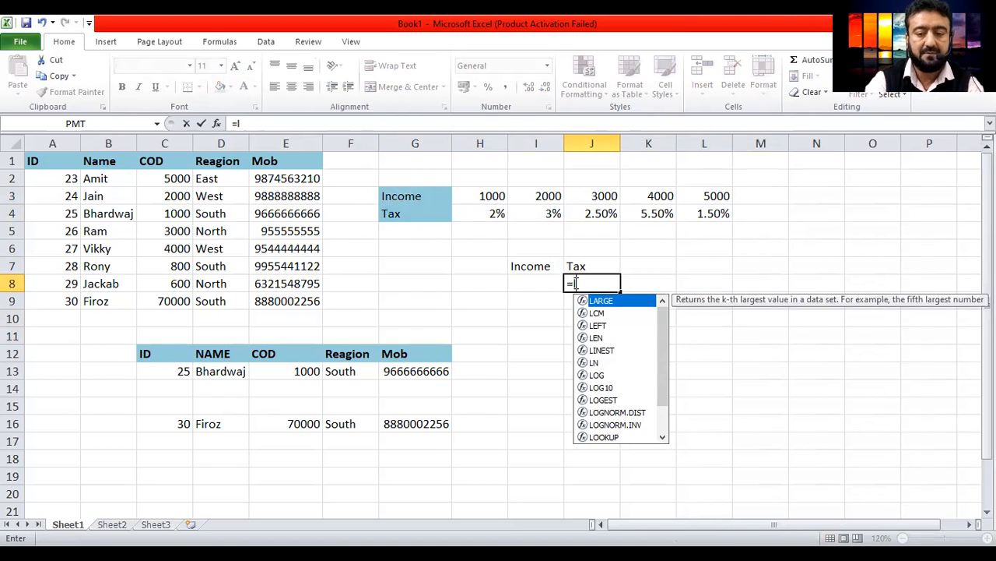
text(ookup()
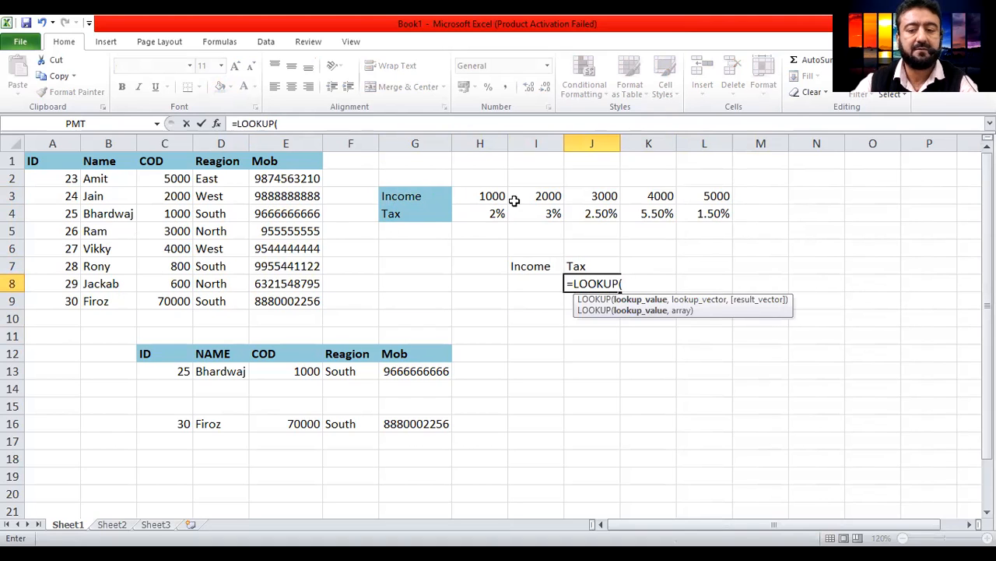
click(529, 284)
text(,)
click(488, 196)
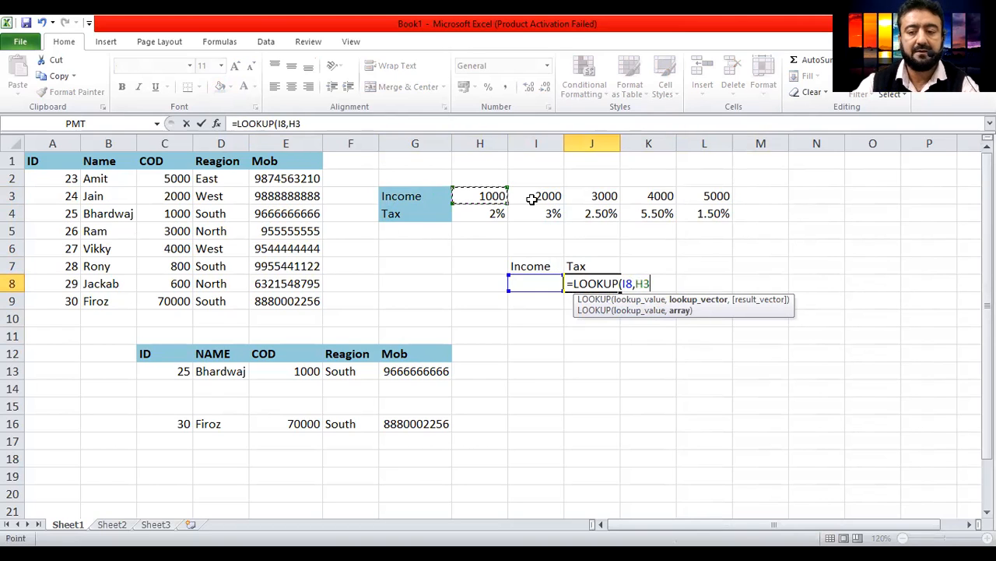
drag(531, 200, 716, 206)
text())
key(Return)
Step: Set the lookup income in I8 to 1000
key(Up)
key(Left)
text(100)
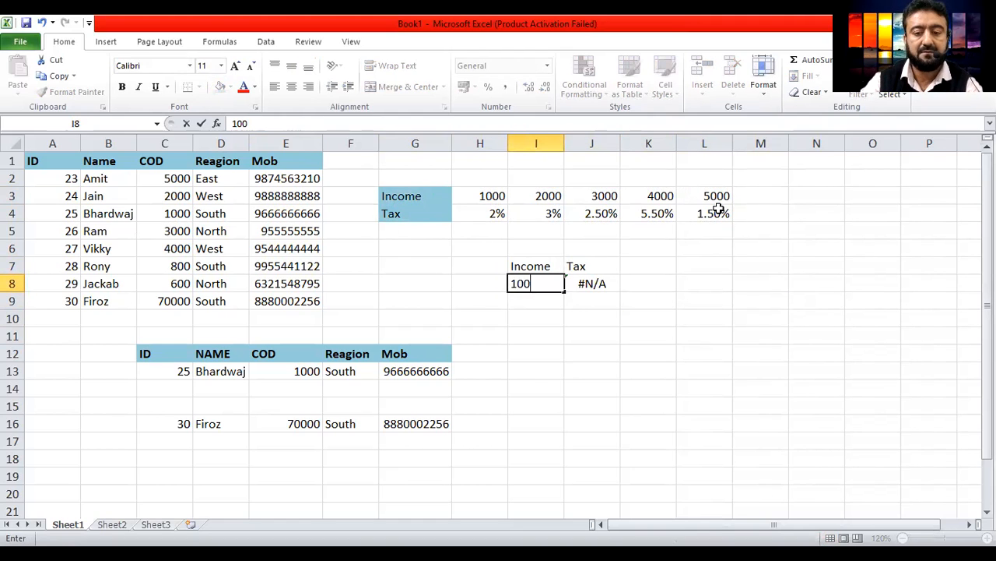
key(Return)
key(Up)
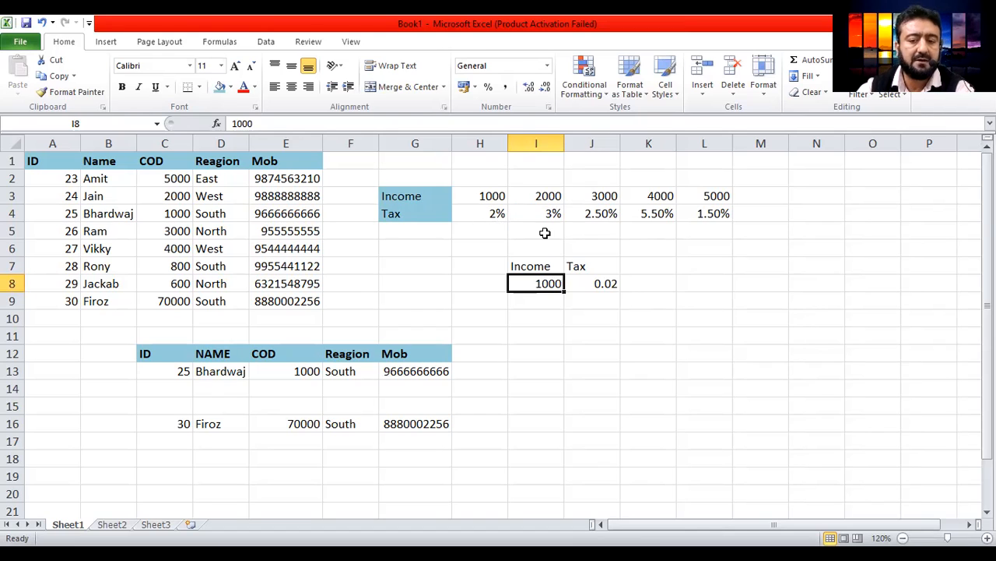
Step: Change the row label in G4 to Tax in %
click(489, 213)
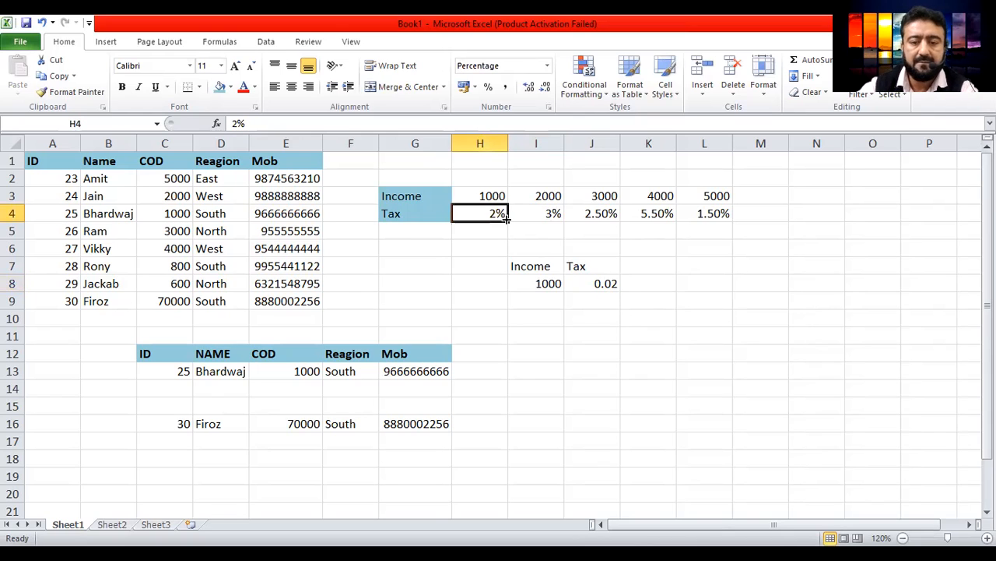
double_click(427, 215)
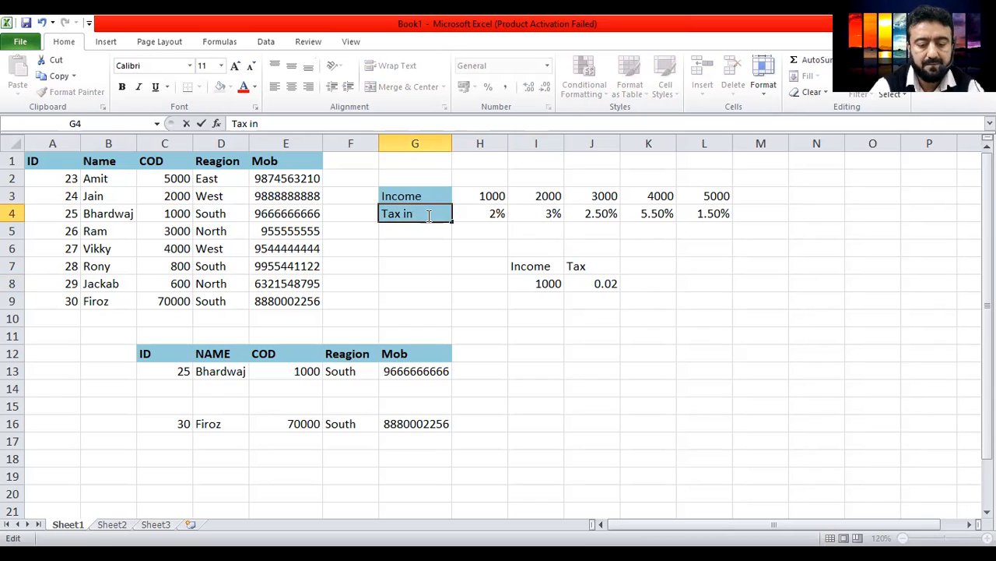
key(Tab)
key(Tab)
key(shift+Tab)
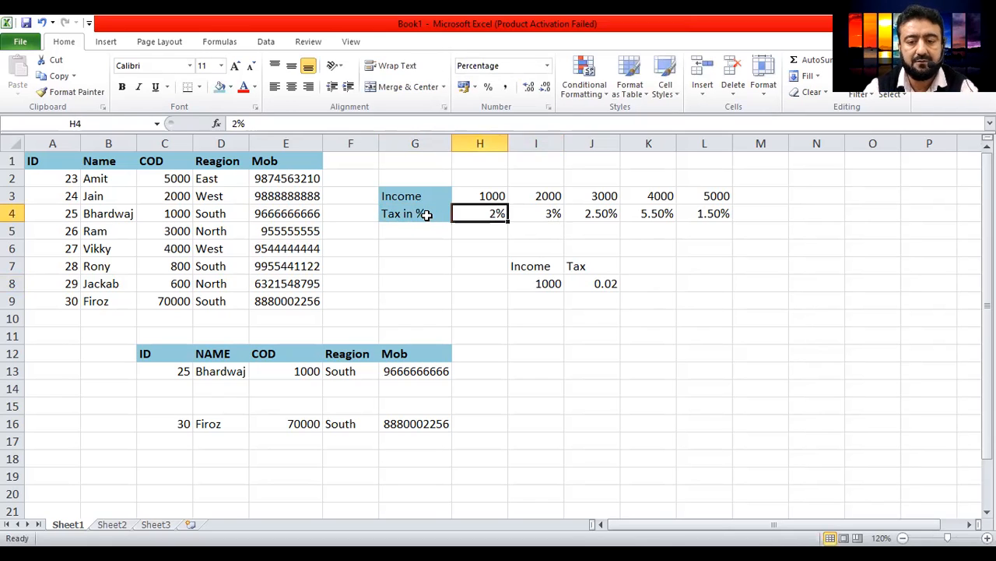
Step: Try to replace the tax rate in H4 with a plain 2 by clearing and re-entering it
text(2)
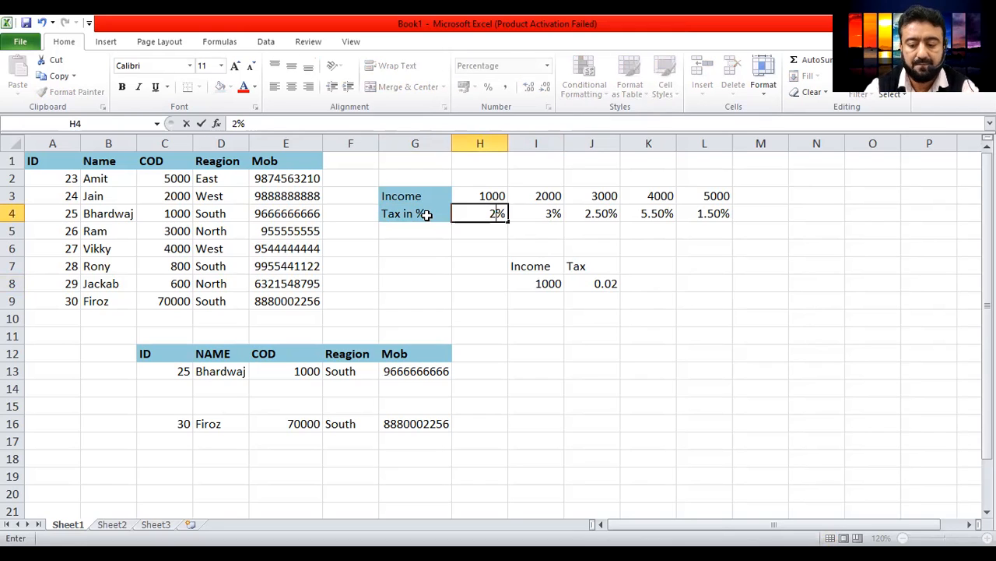
key(Tab)
key(shift+Tab)
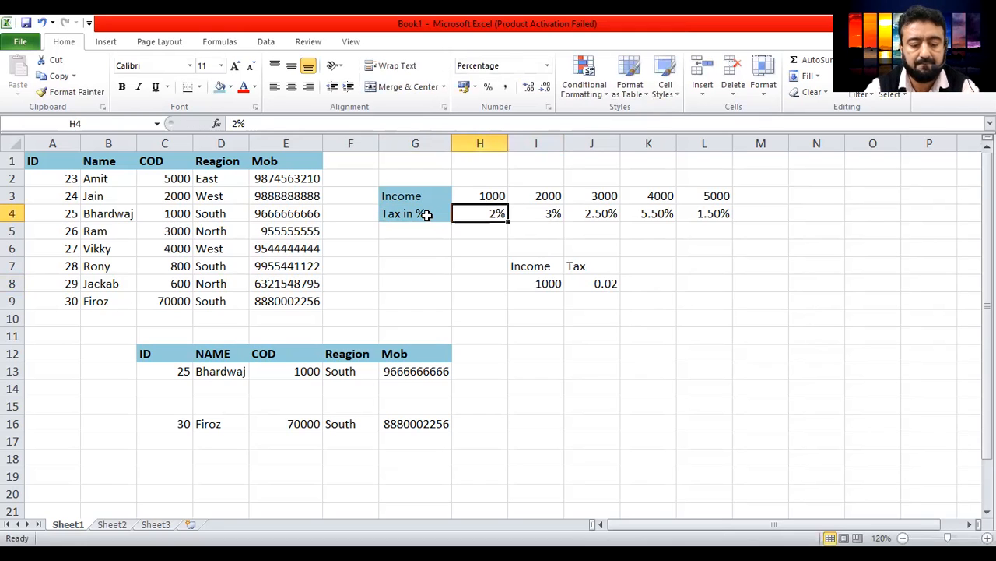
key(Delete)
text(2)
key(Tab)
Step: Format the tax rates in H4:L4 as Number with 0 decimal places
key(Right)
key(Right)
key(Right)
key(Left)
key(Left)
key(Left)
key(Left)
key(shift+Right)
key(shift+Right)
key(shift+Right)
key(shift+Right)
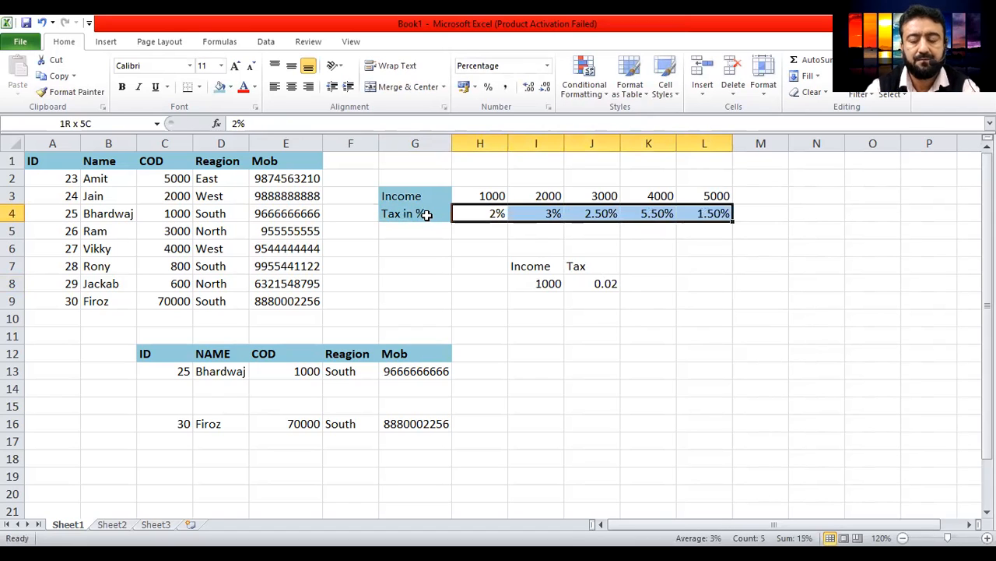
right_click(485, 212)
click(421, 412)
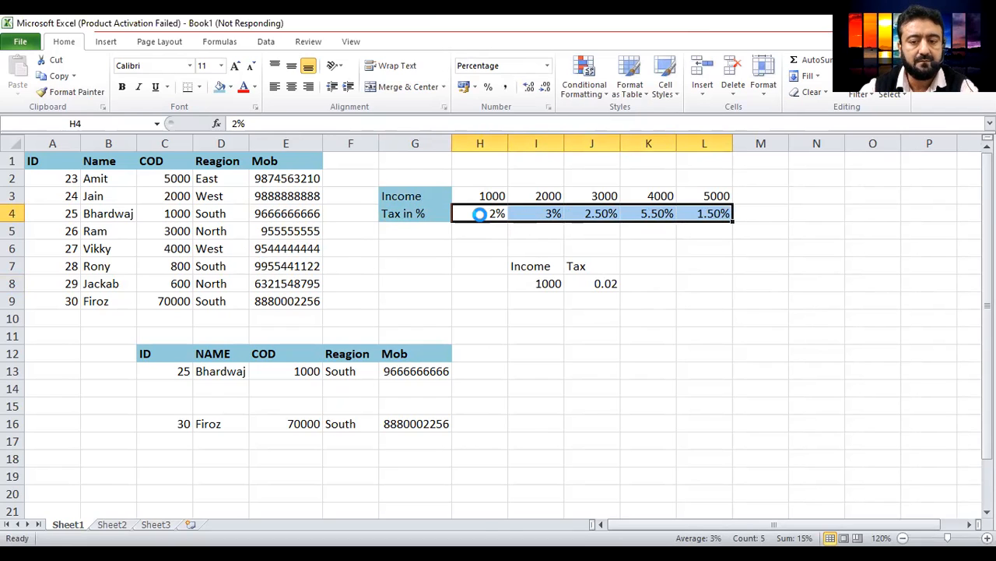
click(264, 283)
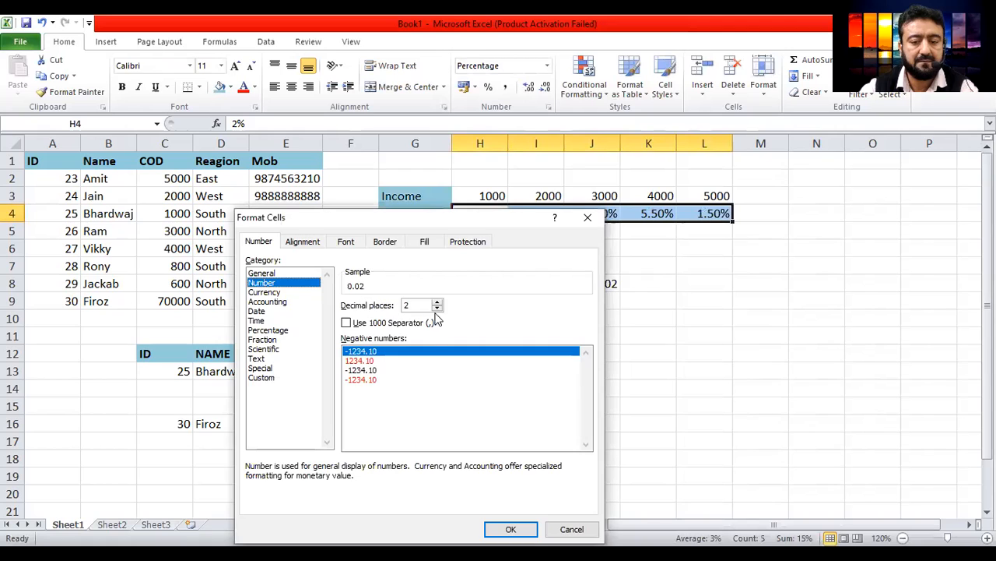
click(437, 309)
click(437, 309)
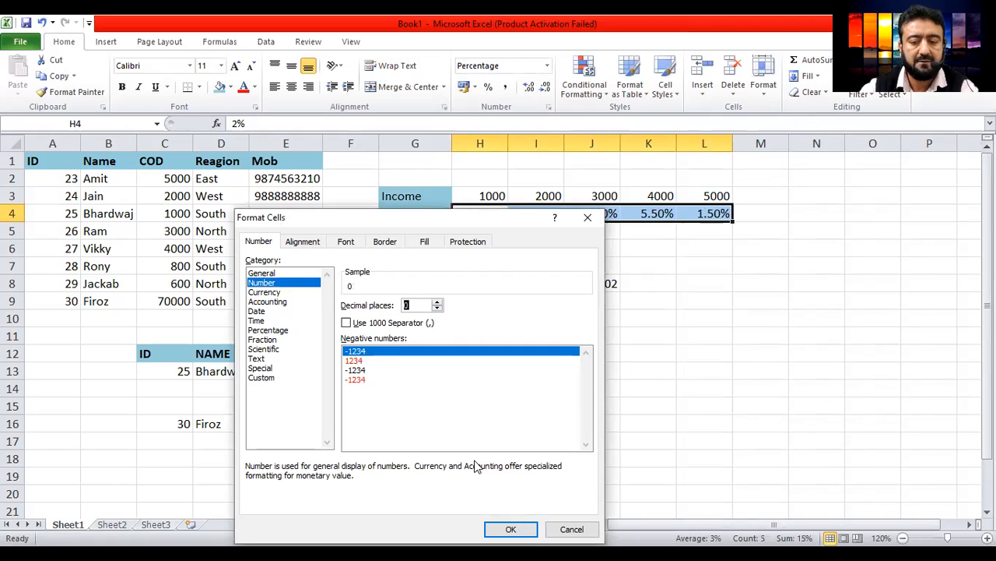
drag(500, 217, 477, 121)
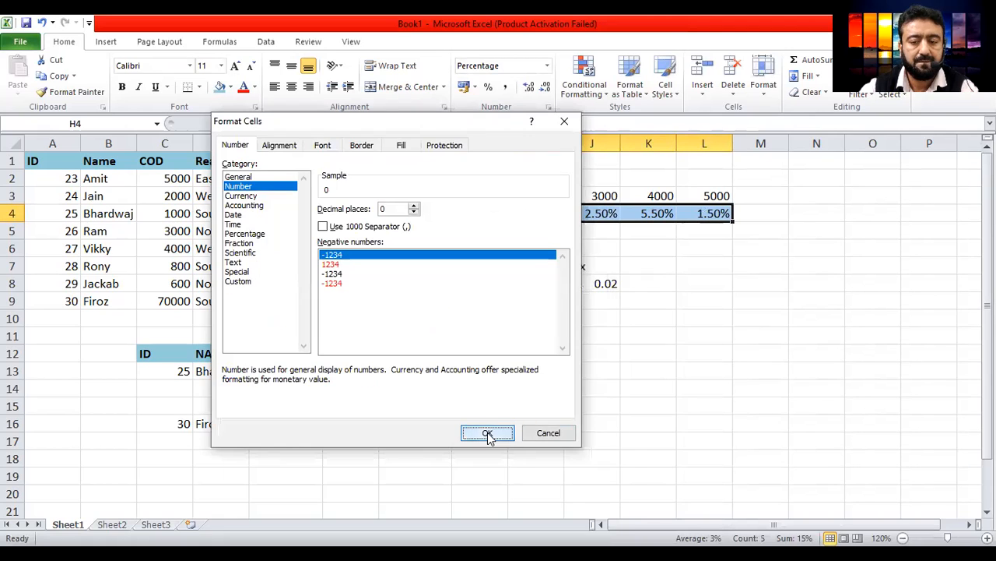
key(Return)
Step: Enter the tax rates 2, 7, 4, 1.5 and 6 as plain numbers in H4 to L4
text(2)
key(Tab)
text(7)
key(Tab)
text(4)
key(Tab)
text(1)
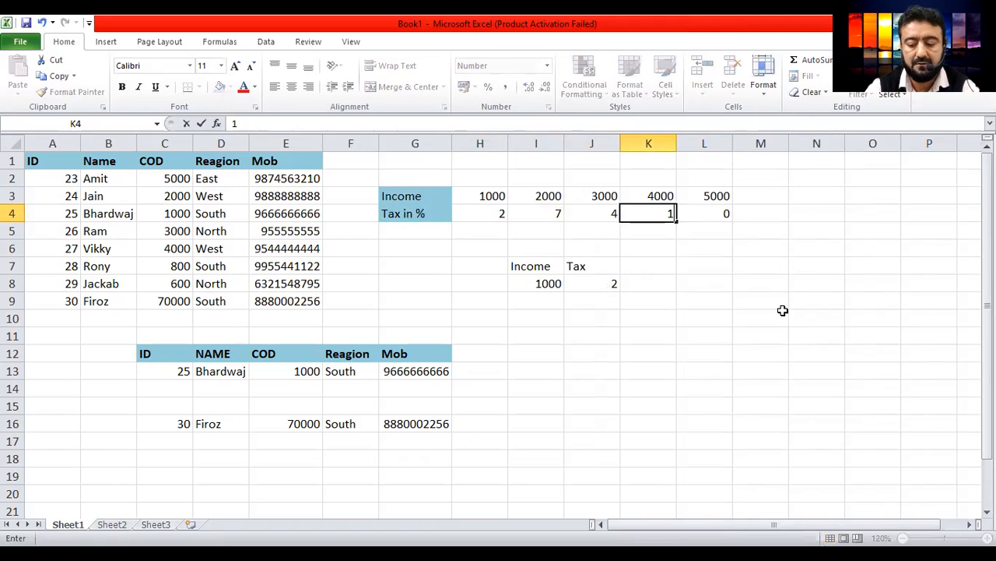
text(.5)
key(Tab)
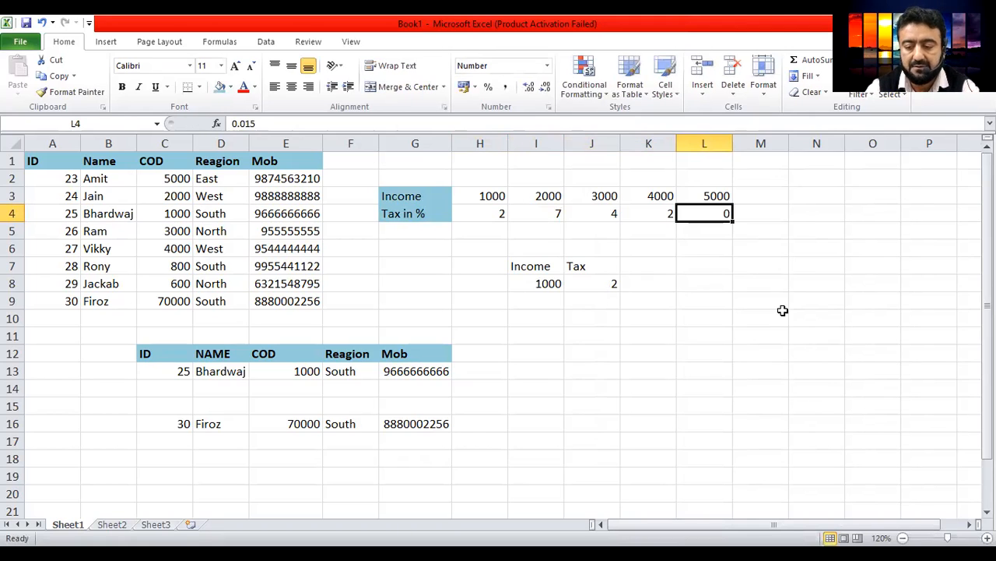
text(6)
key(Return)
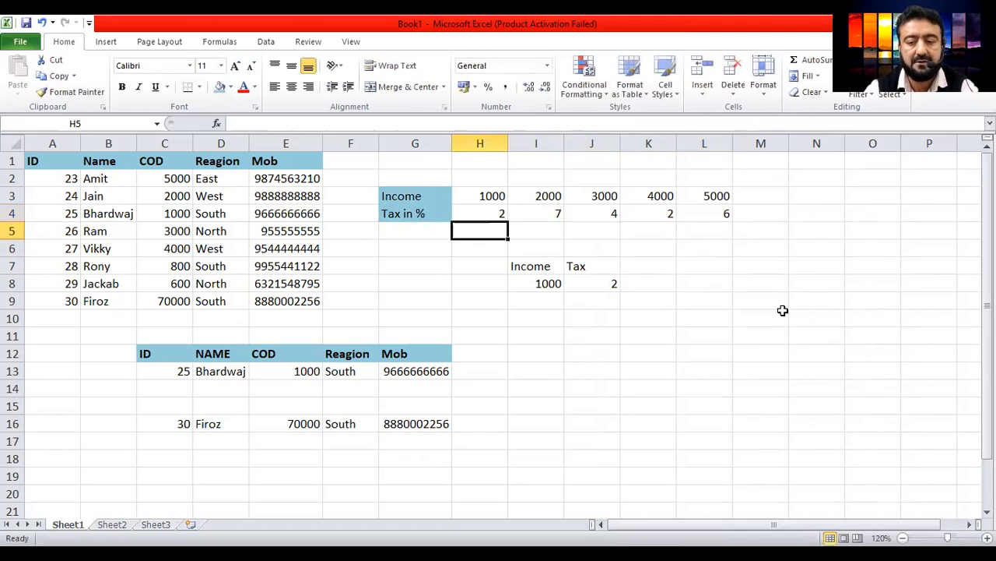
Step: Set the lookup income in I8 to 2000
key(Down)
key(Down)
key(Down)
key(Right)
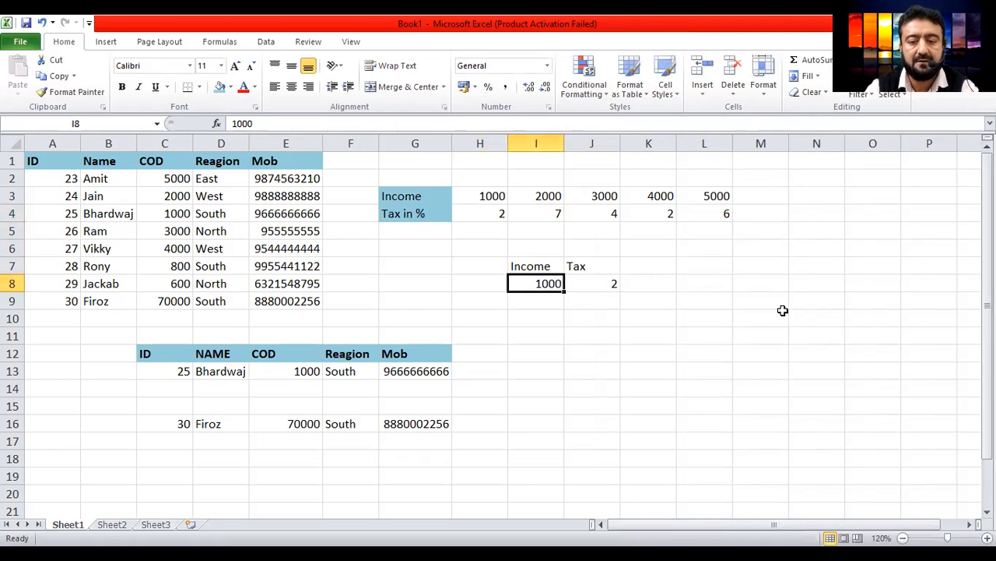
text(2000)
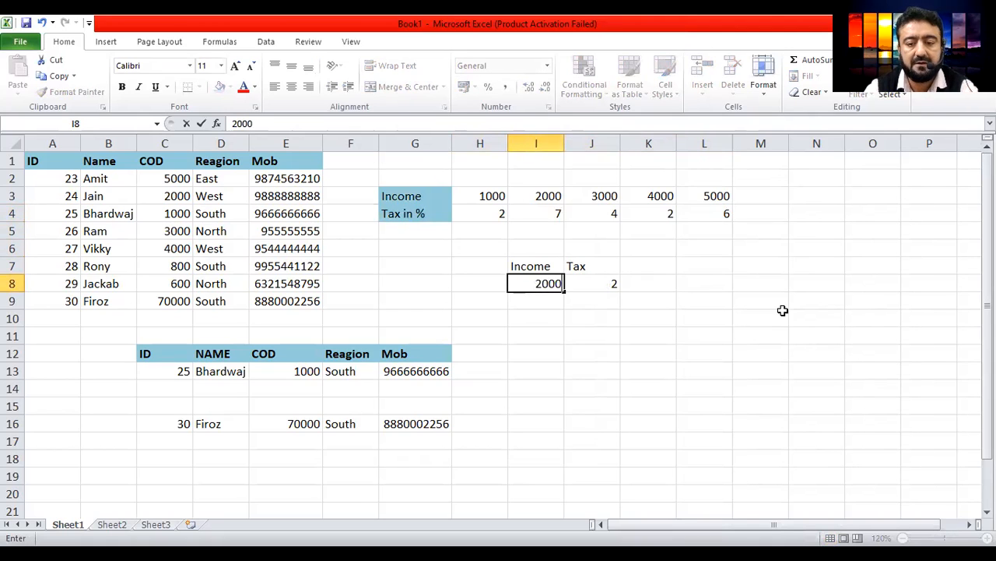
key(Return)
Step: Make the Income and Tax headings in I7:J7 bold
key(Up)
key(Right)
key(Up)
key(shift+Left)
key(ctrl+b)
Step: Set the lookup income in I8 to 5000
key(Down)
key(Left)
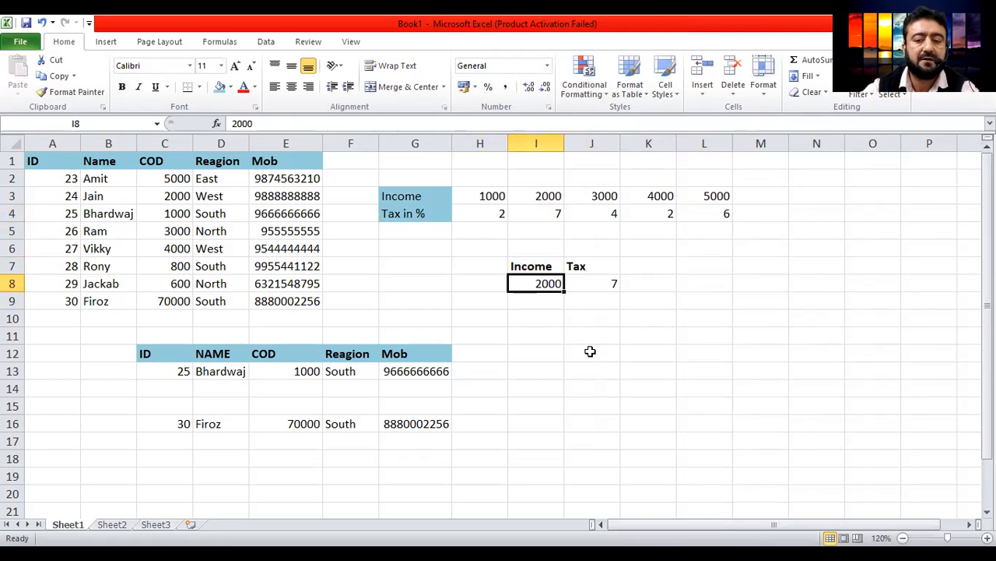
text(5)
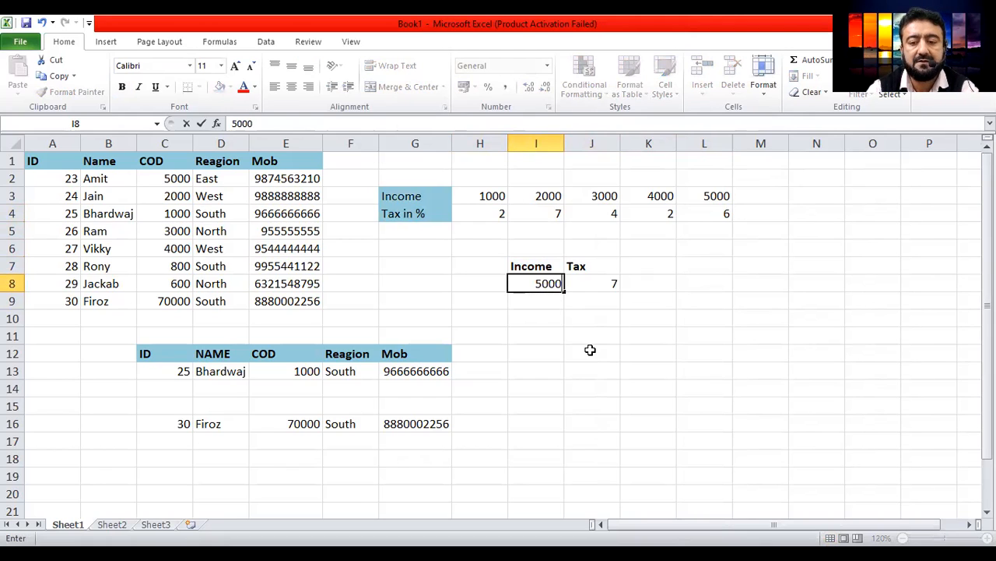
key(Return)
key(Up)
key(Right)
key(Left)
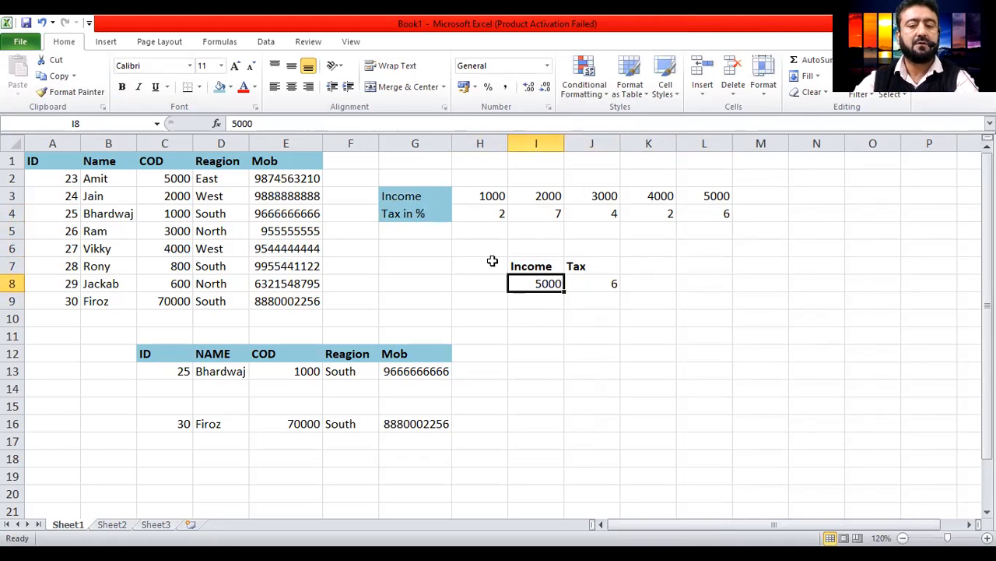